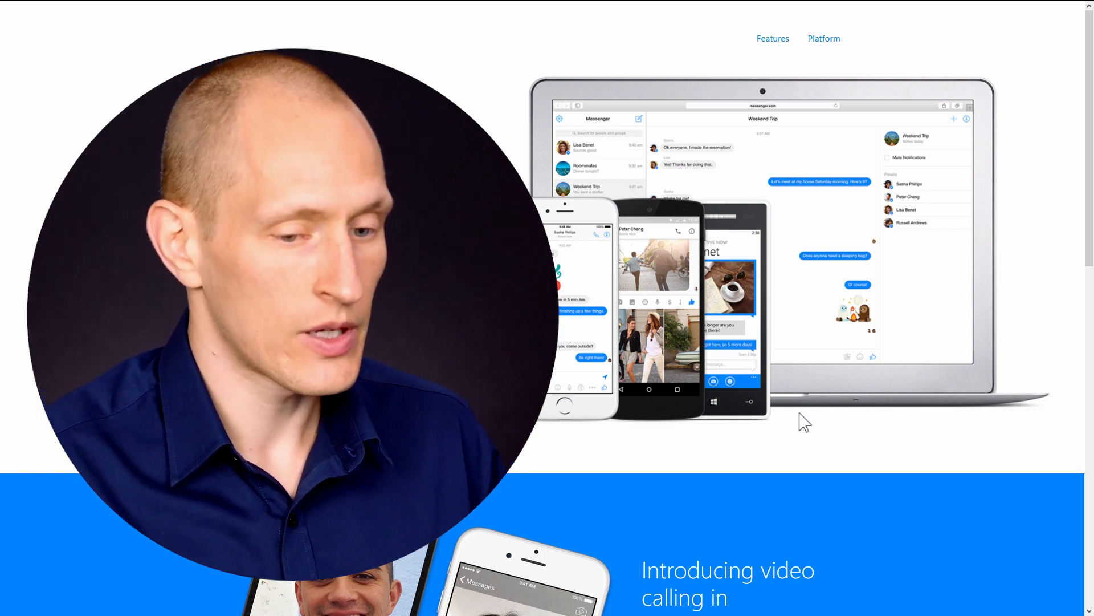
- Look through the Messenger homepage from the hero area to the footer, examining how its page sections are laid out
scroll(1075, 410, down, 12)
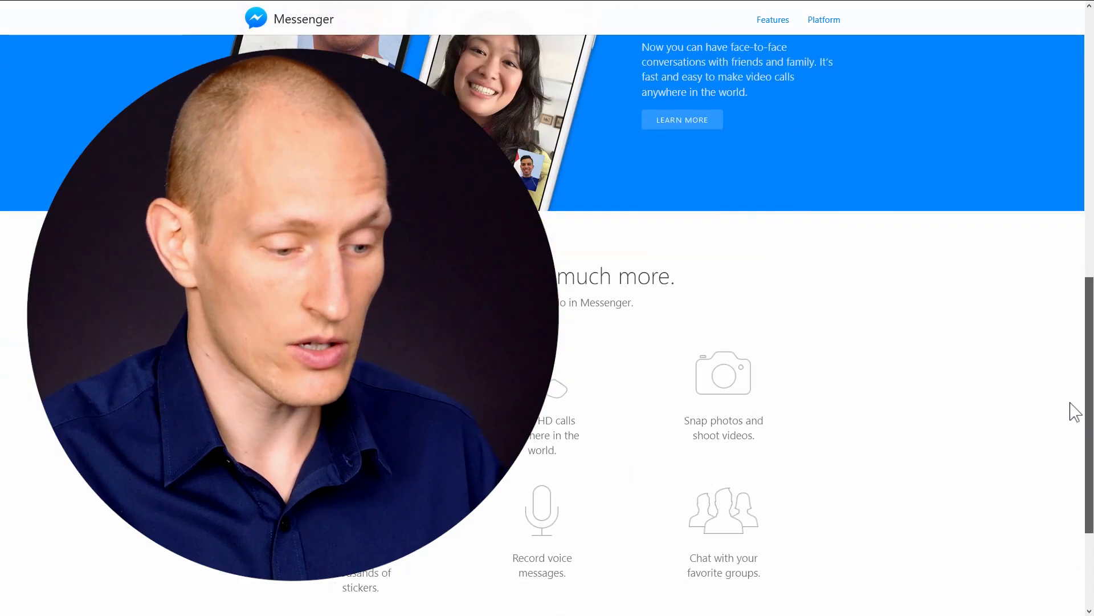
scroll(1071, 176, up, 10)
scroll(1072, 175, up, 3)
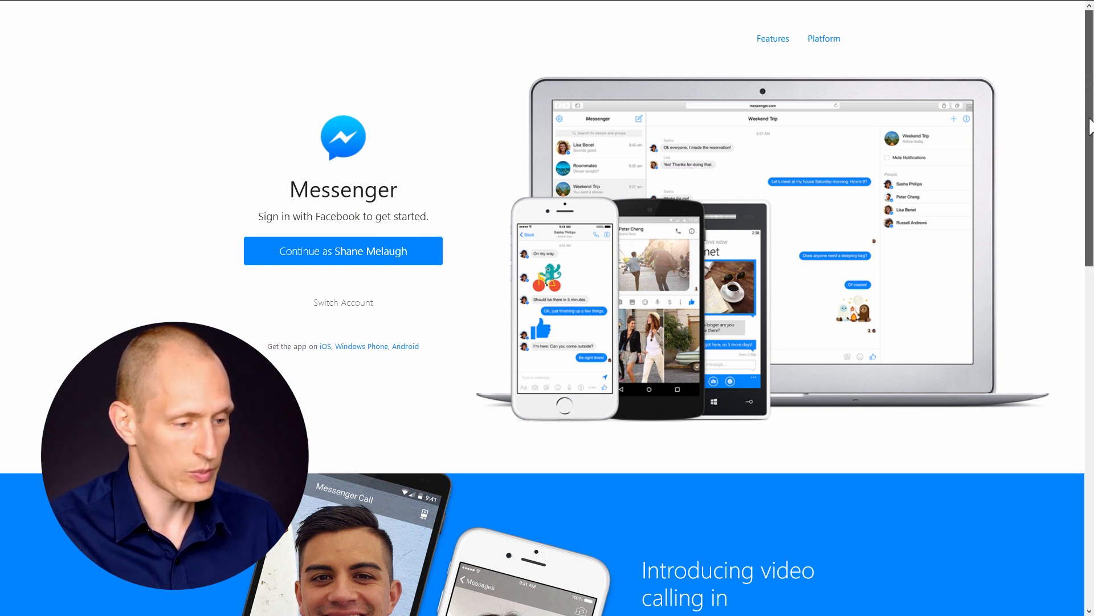
drag(1090, 111, 992, 217)
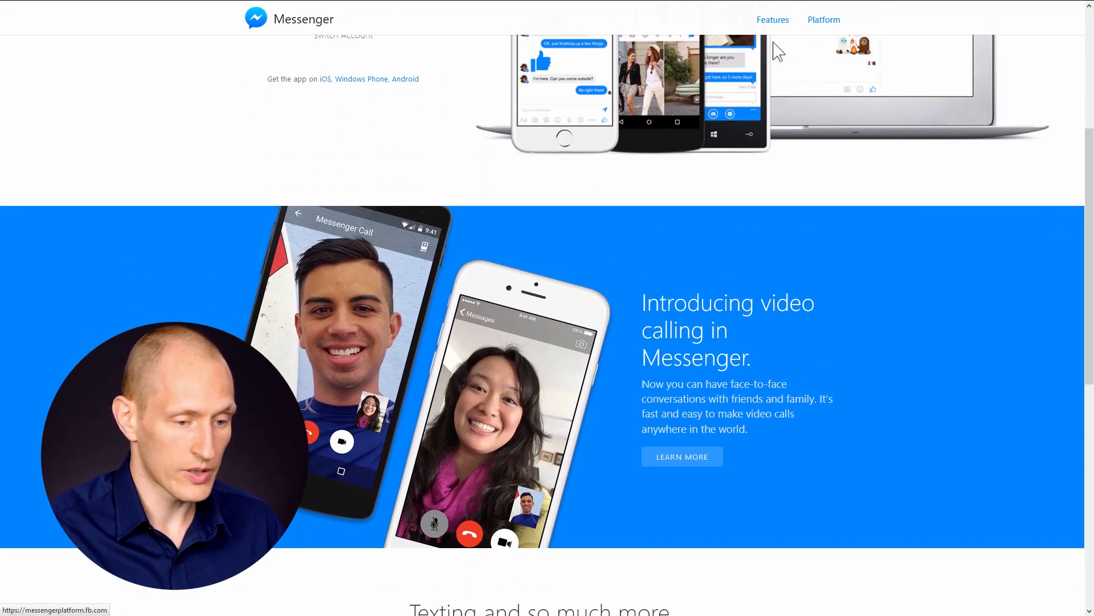
scroll(867, 121, down, 3)
scroll(867, 121, up, 7)
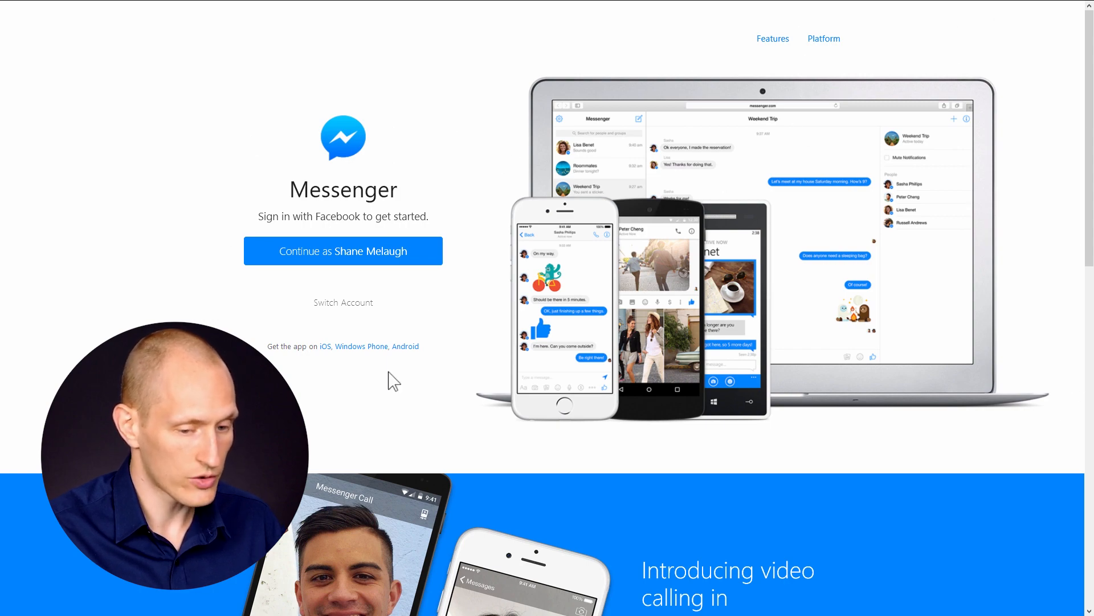
drag(1089, 154, 1085, 306)
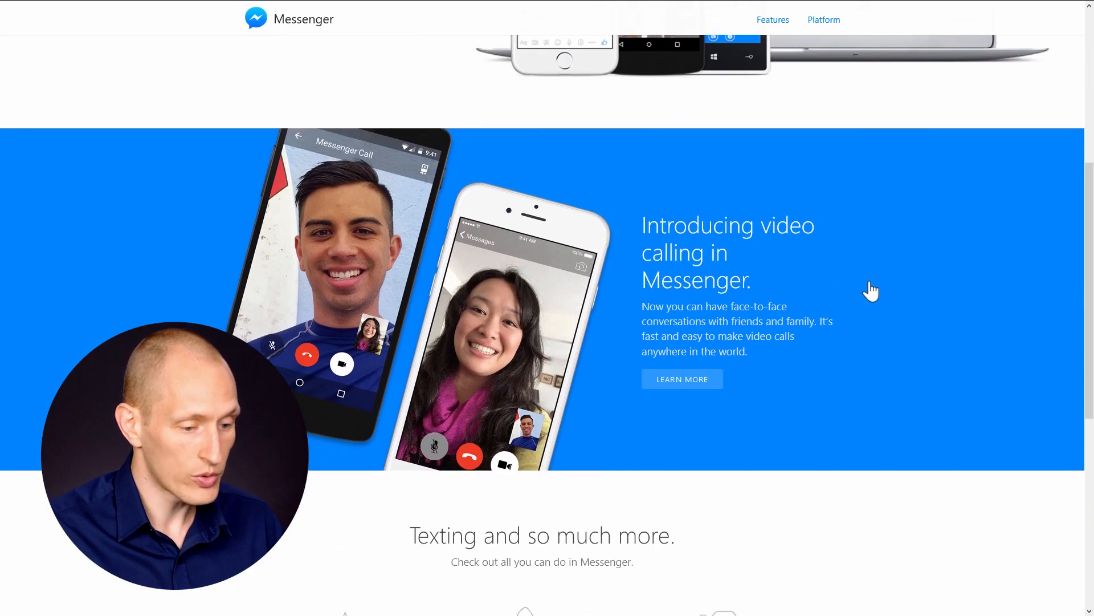
scroll(864, 262, down, 7)
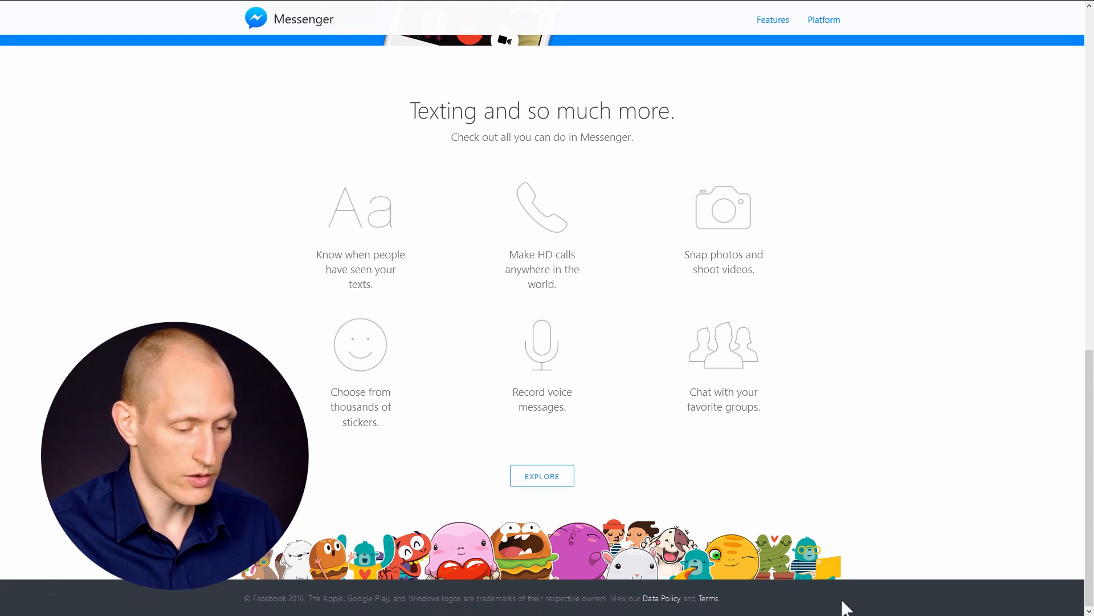
scroll(994, 532, up, 15)
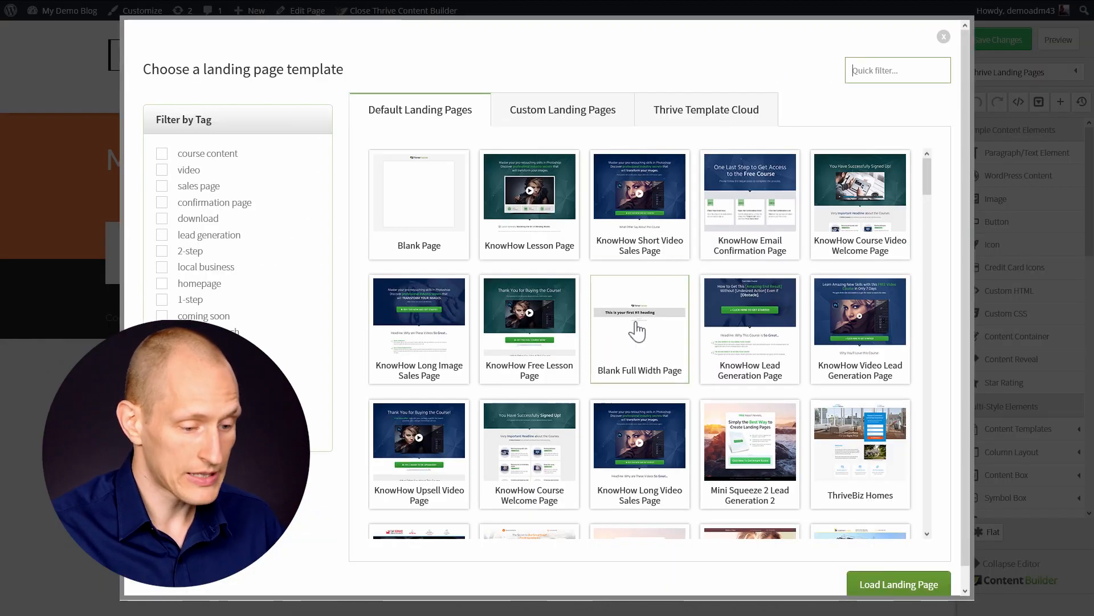
- Load the Blank Full Width Page landing page template and delete its logo header and disclaimer footer
click(638, 330)
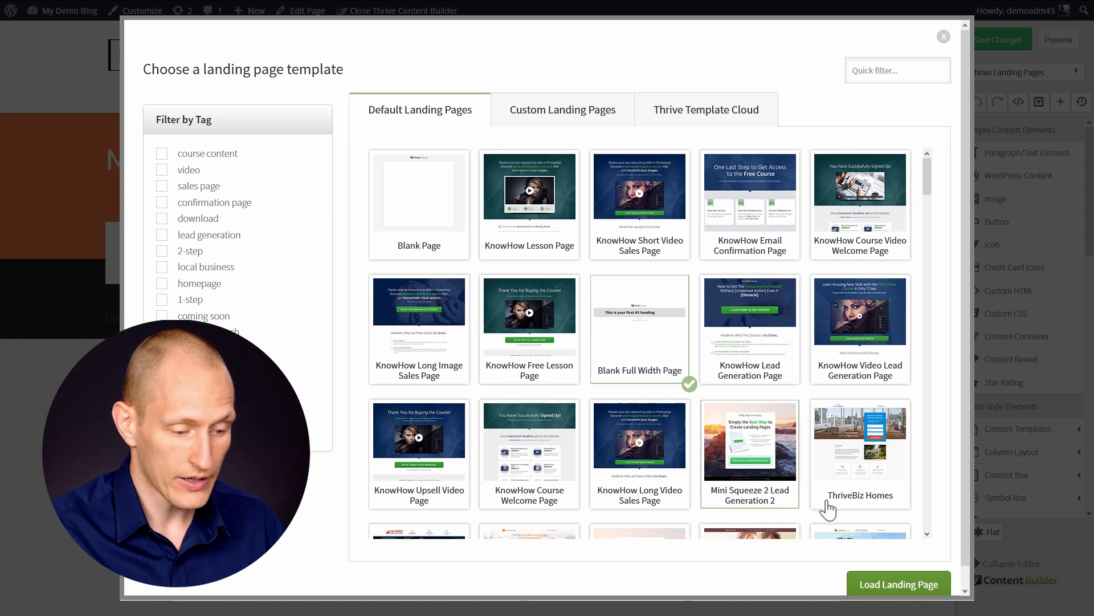
click(885, 590)
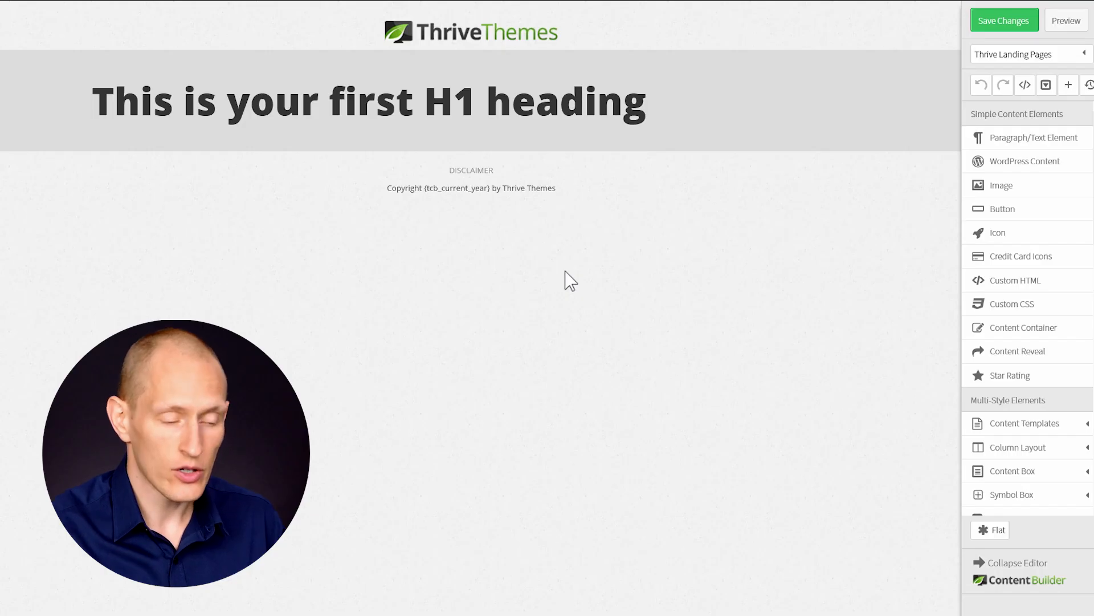
click(550, 30)
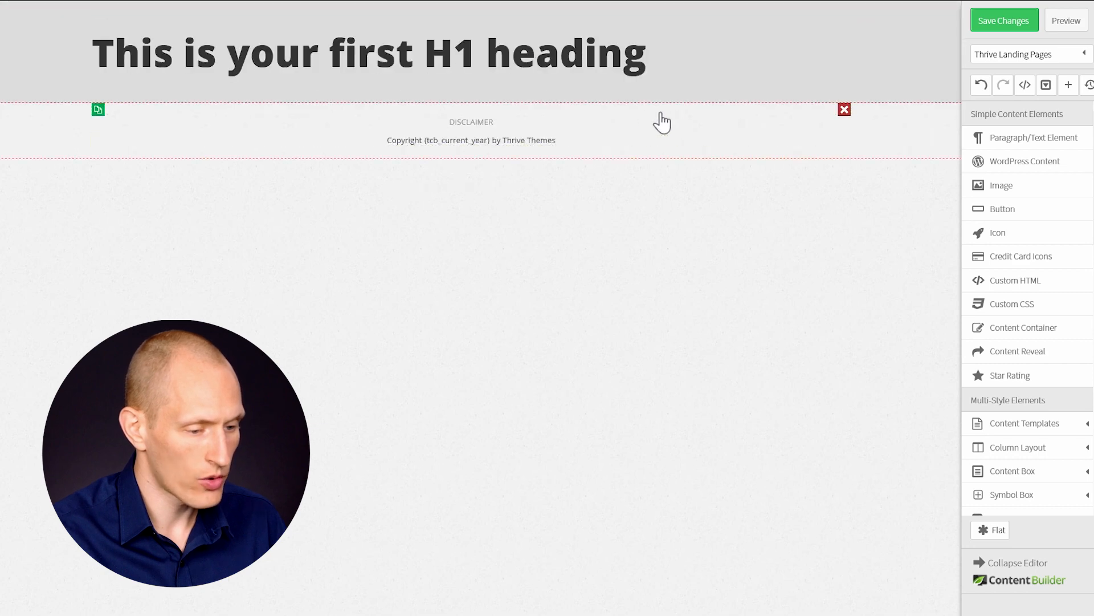
click(844, 110)
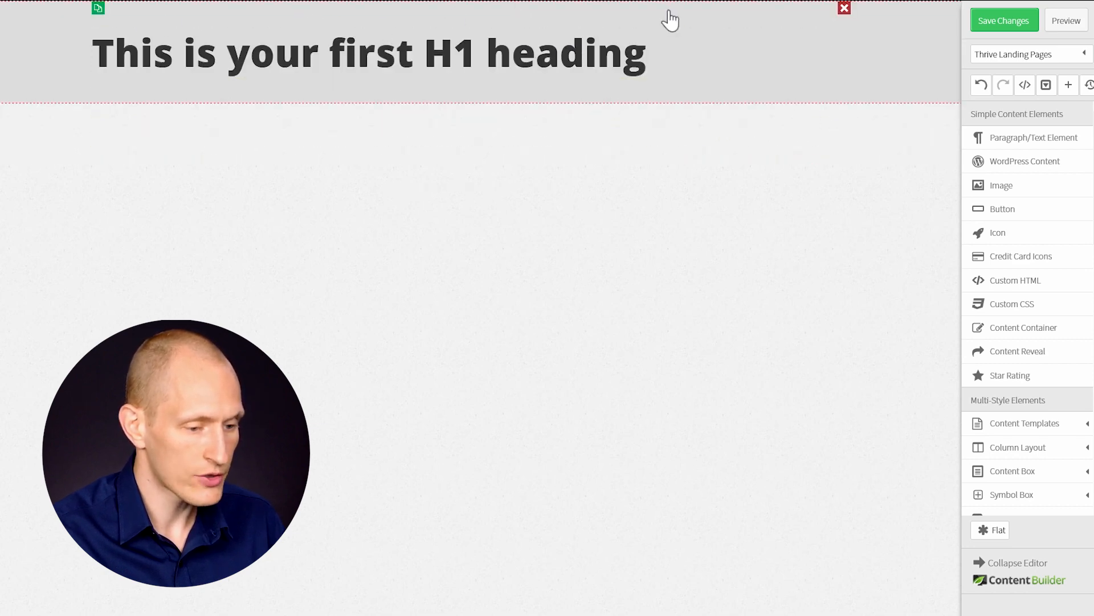
- Duplicate the H1 heading page section four times to get five stacked sections
click(62, 87)
click(33, 219)
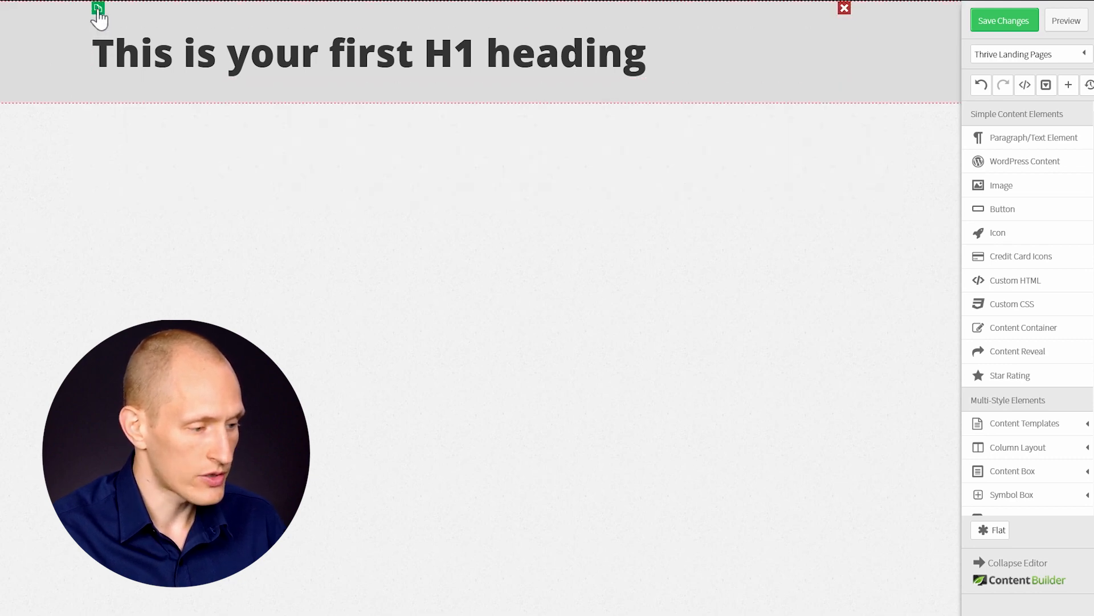
click(98, 9)
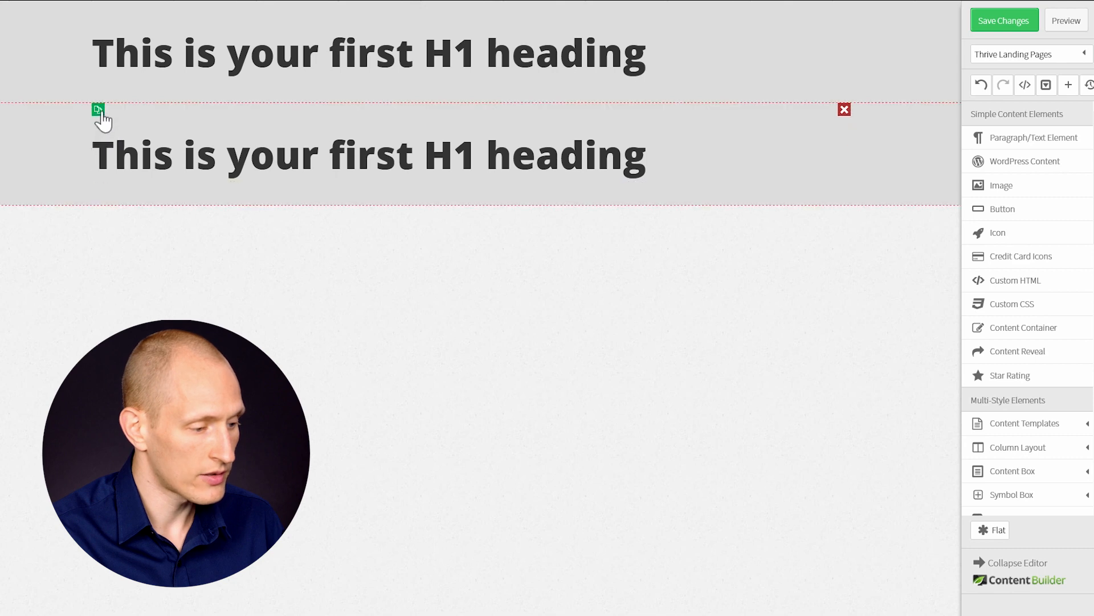
click(98, 110)
click(98, 213)
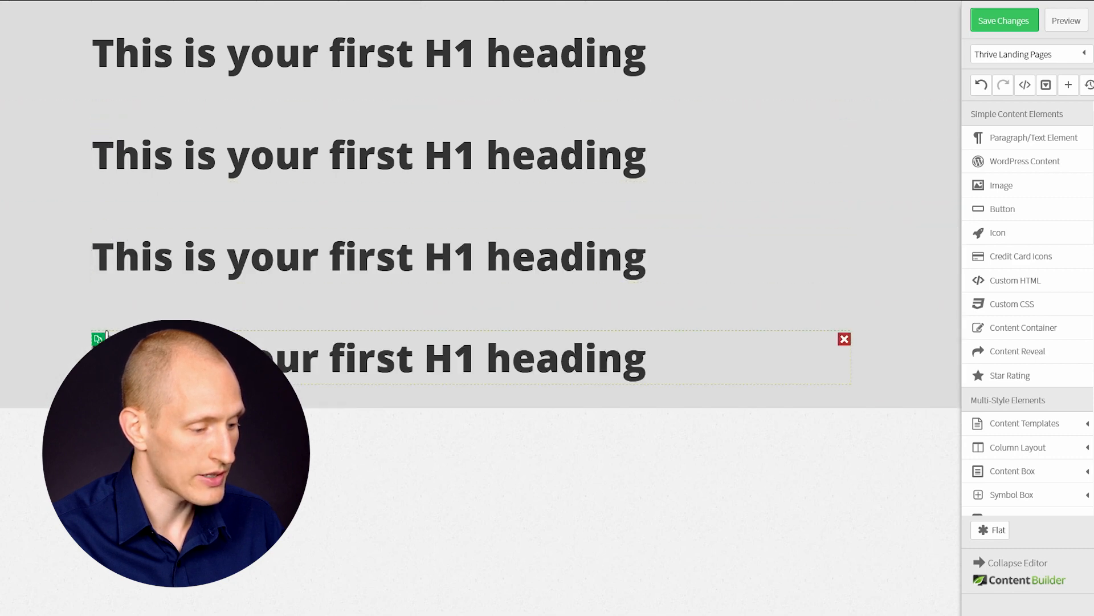
click(98, 314)
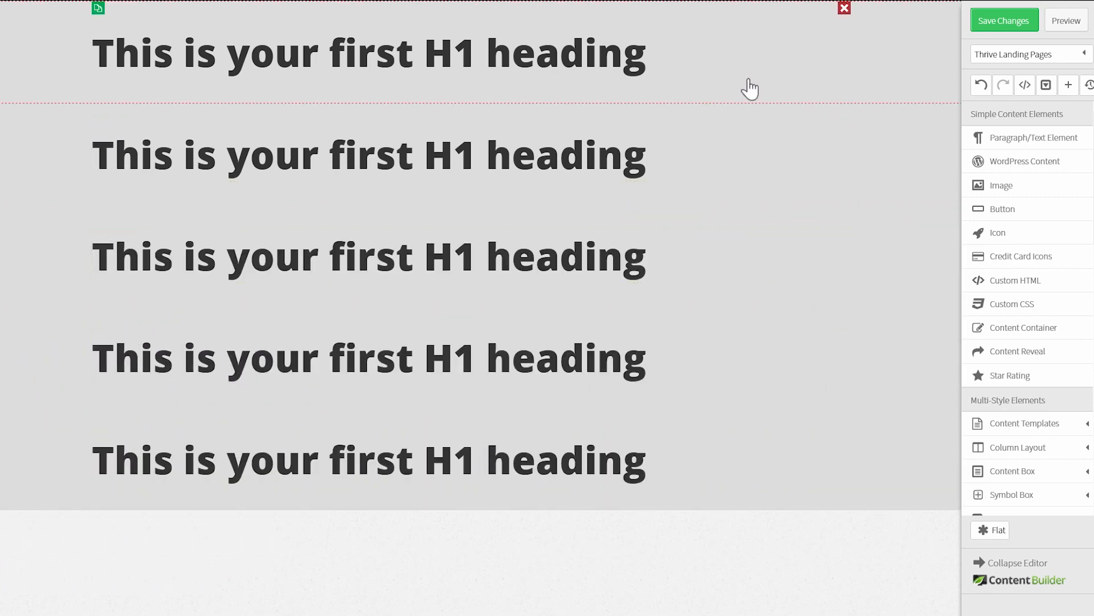
- Set the background colour of the first page section to white
click(692, 92)
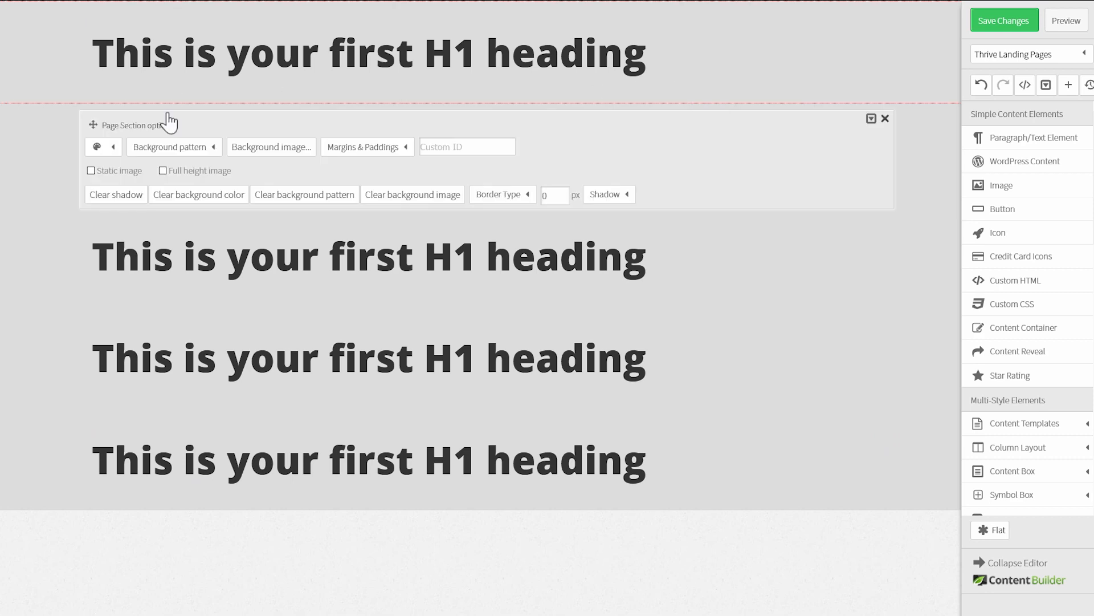
click(112, 146)
click(105, 190)
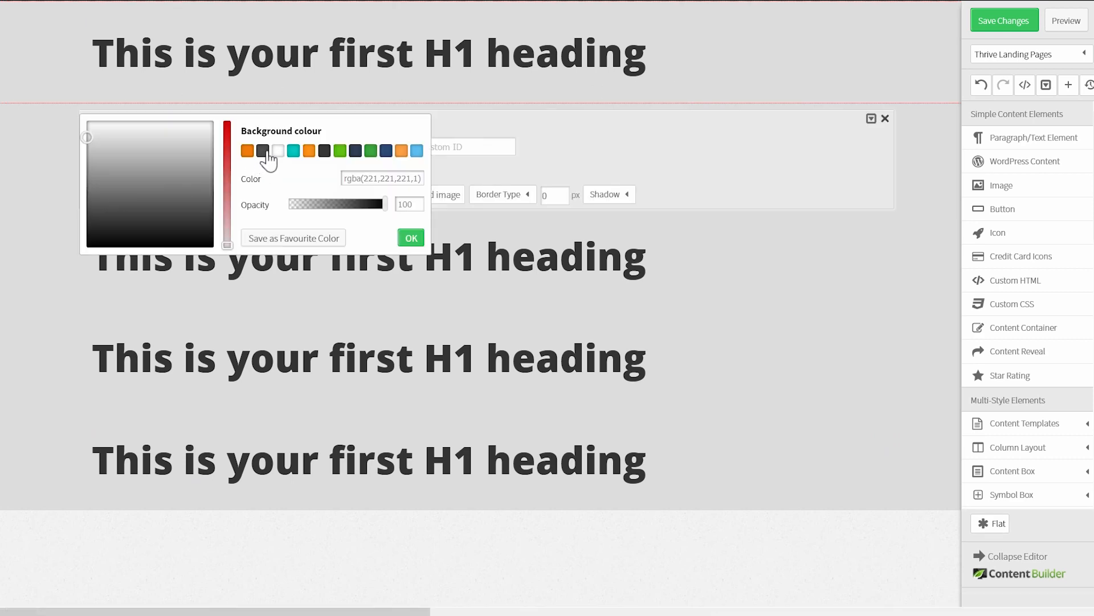
click(278, 151)
click(412, 238)
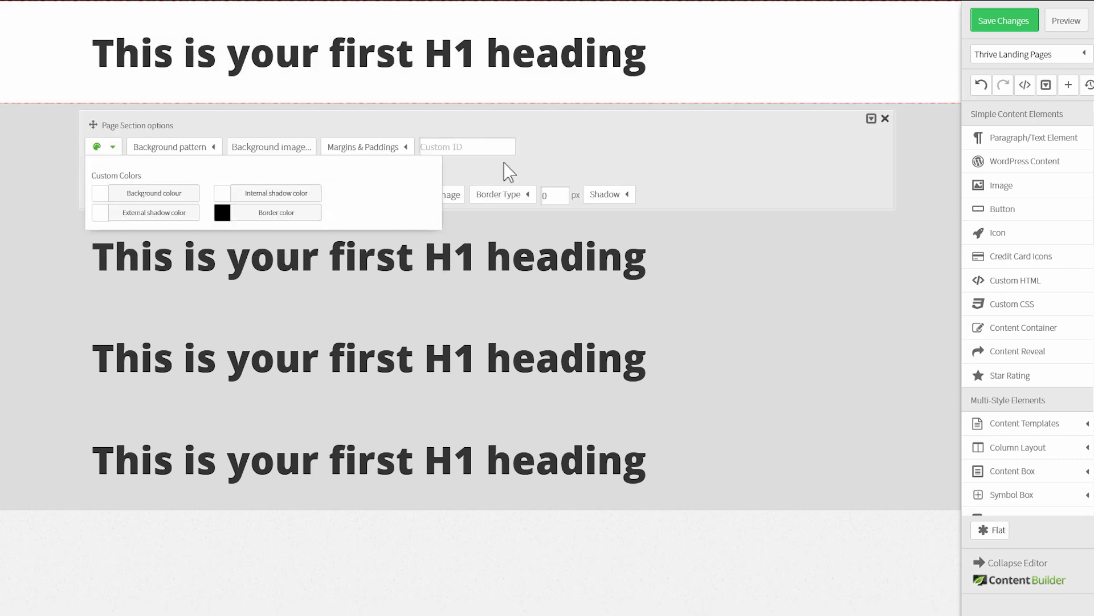
click(895, 245)
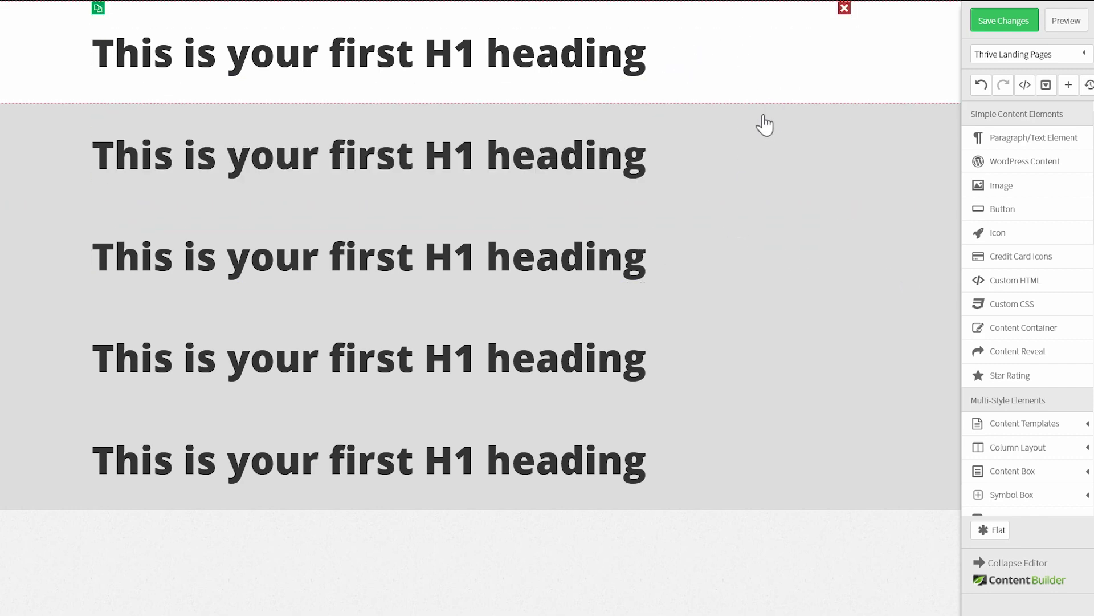
- Set the background colour of the second page section to white
click(722, 204)
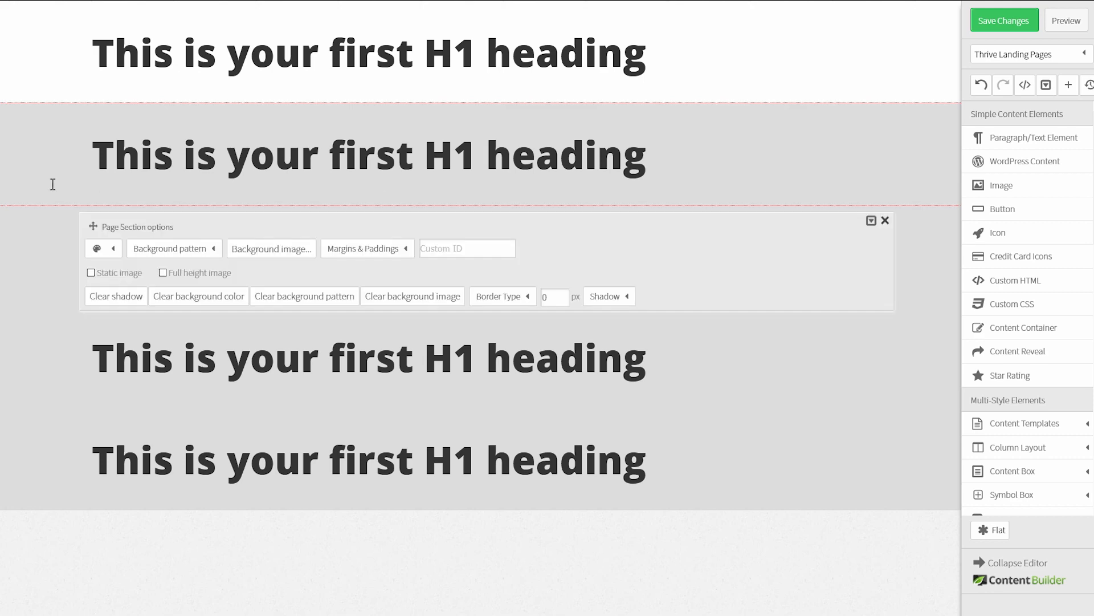
click(108, 249)
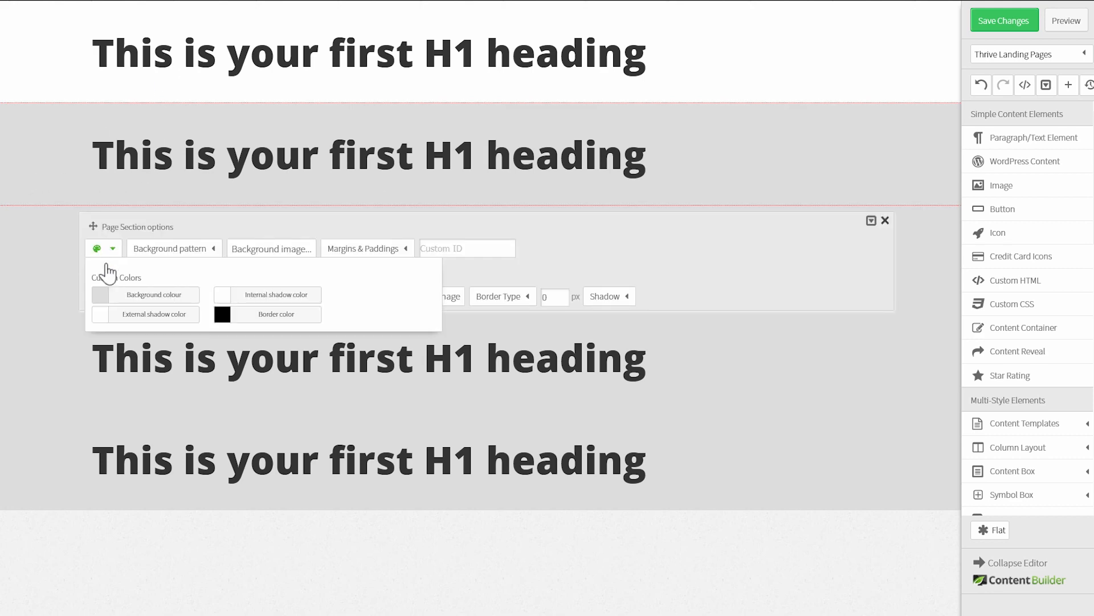
click(96, 294)
click(278, 252)
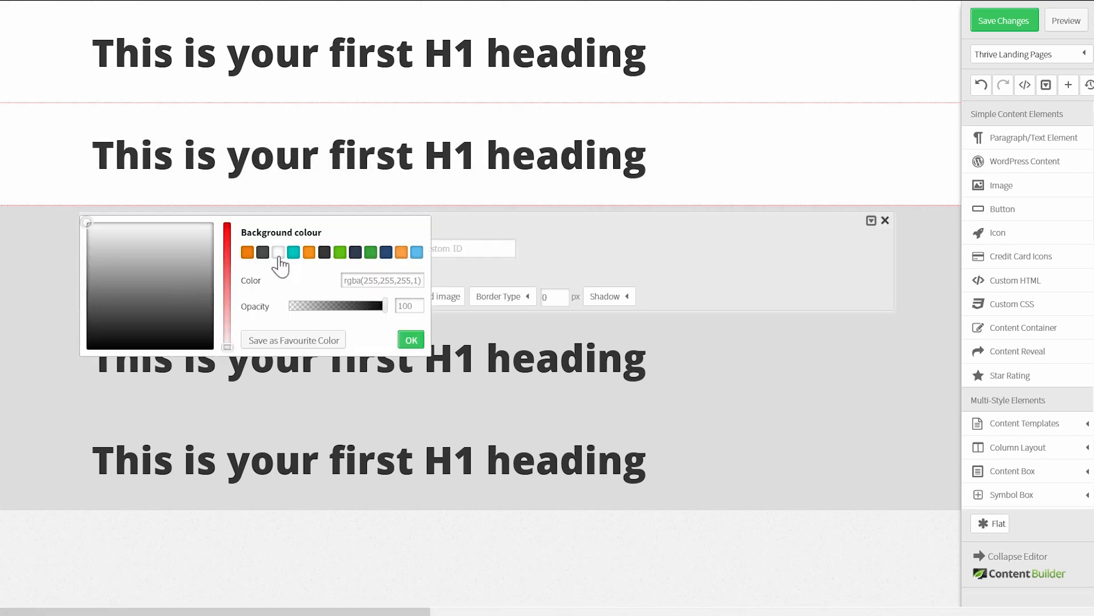
click(412, 340)
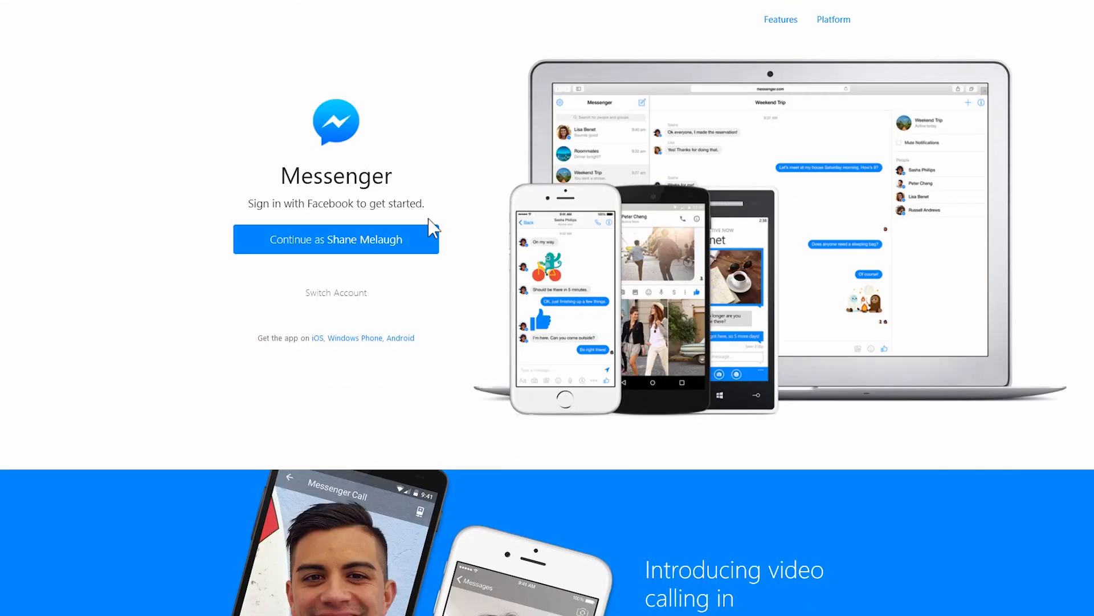
- Switch to the Messenger page, inspect the Learn More button and copy its background-color value, rgb(41, 152, 255)
scroll(249, 217, down, 5)
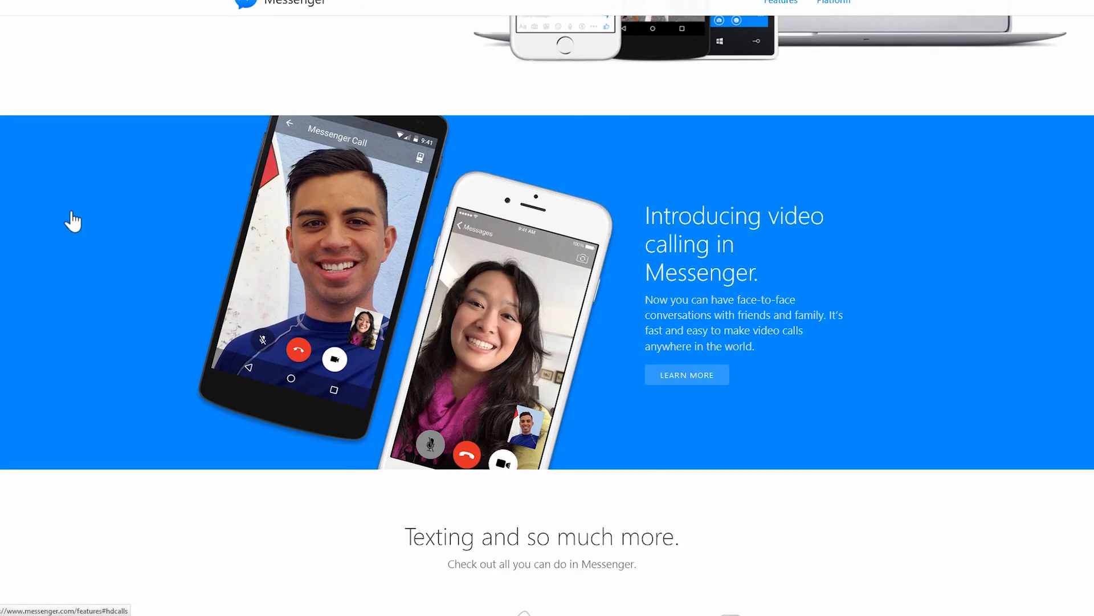
right_click(73, 219)
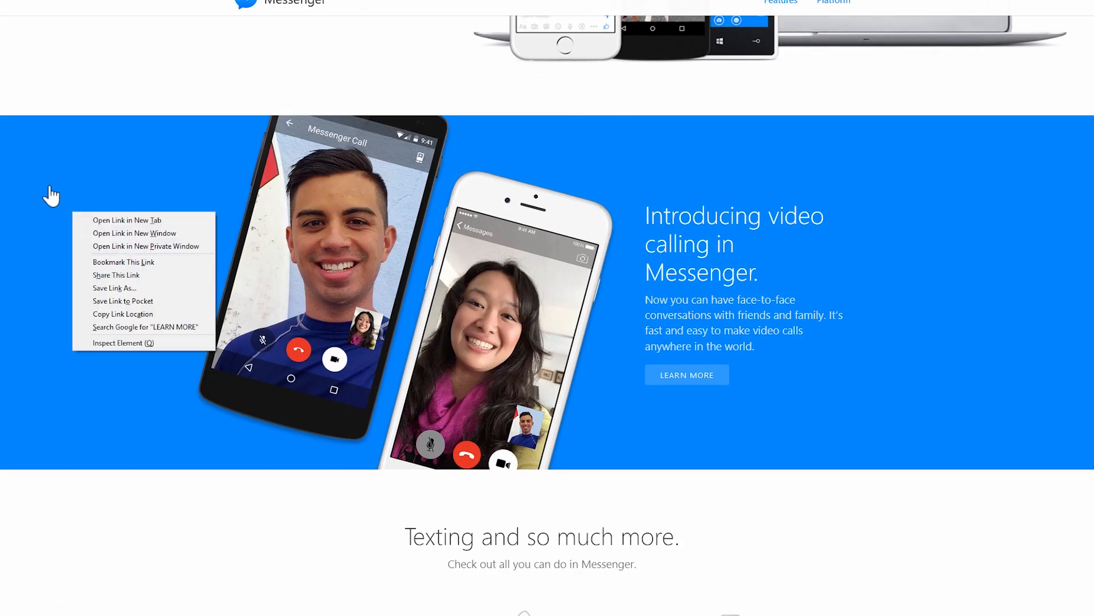
click(115, 340)
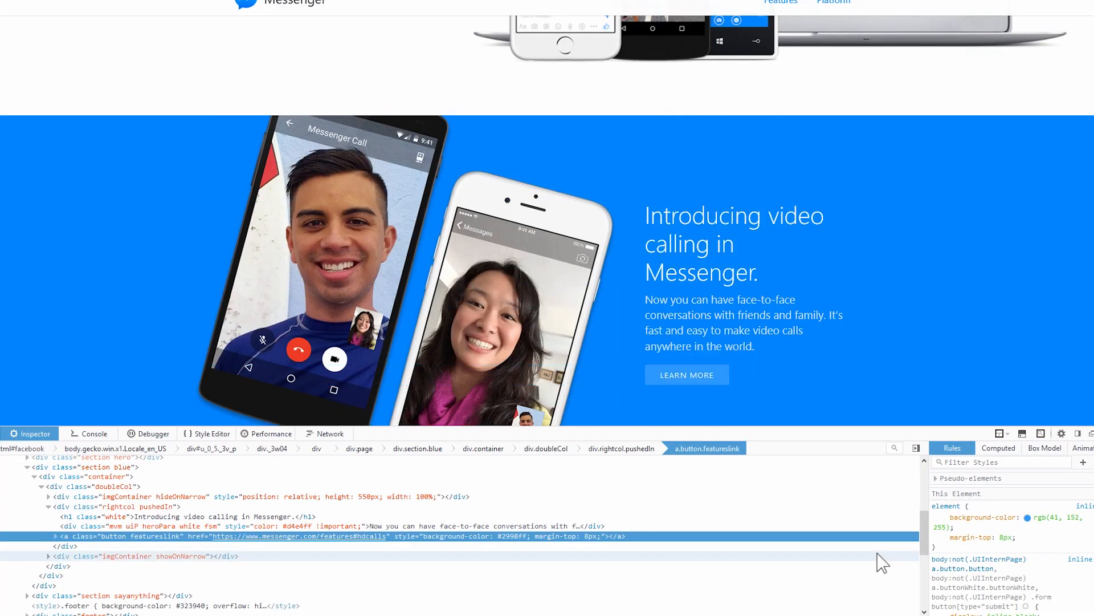
click(1035, 517)
key(ctrl+c)
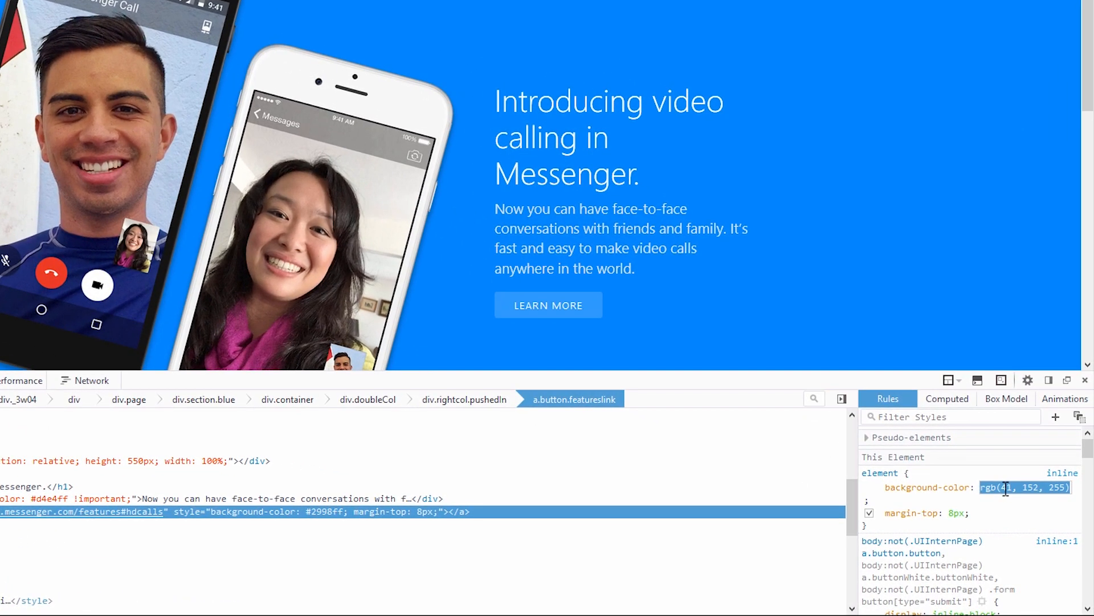
scroll(610, 49, up, 2)
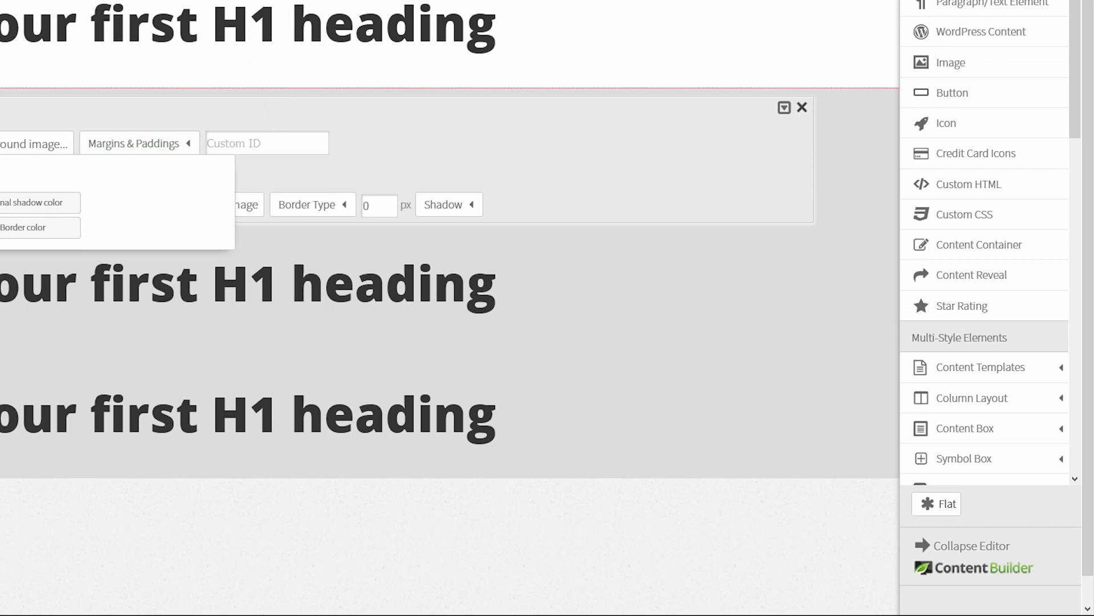
- Try the copied blue rgb(41, 152, 255) as the second page section's background, and return it to white
click(51, 216)
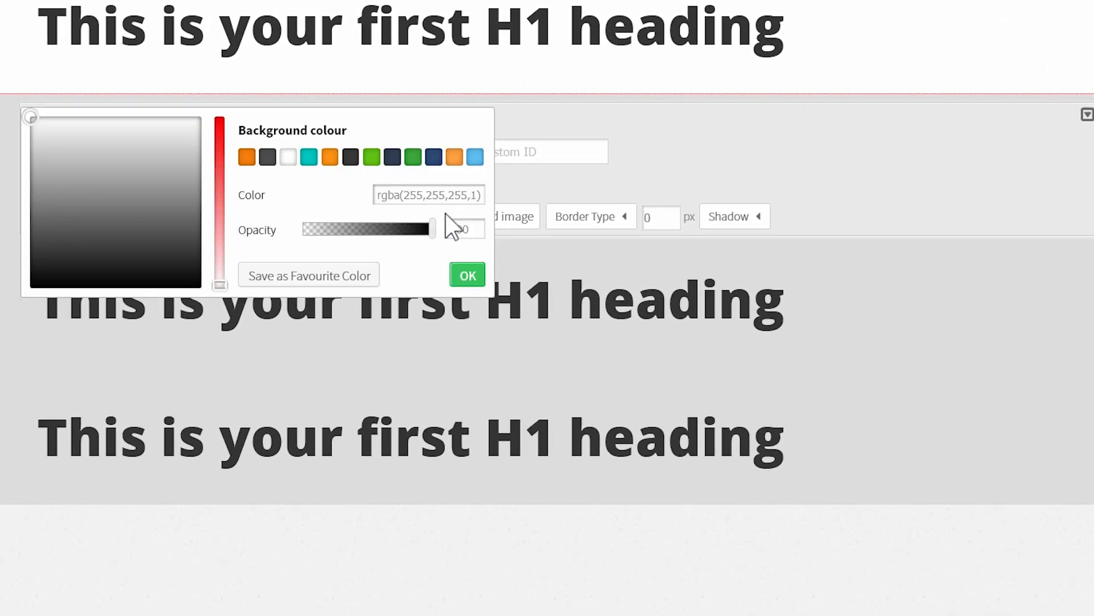
triple_click(443, 194)
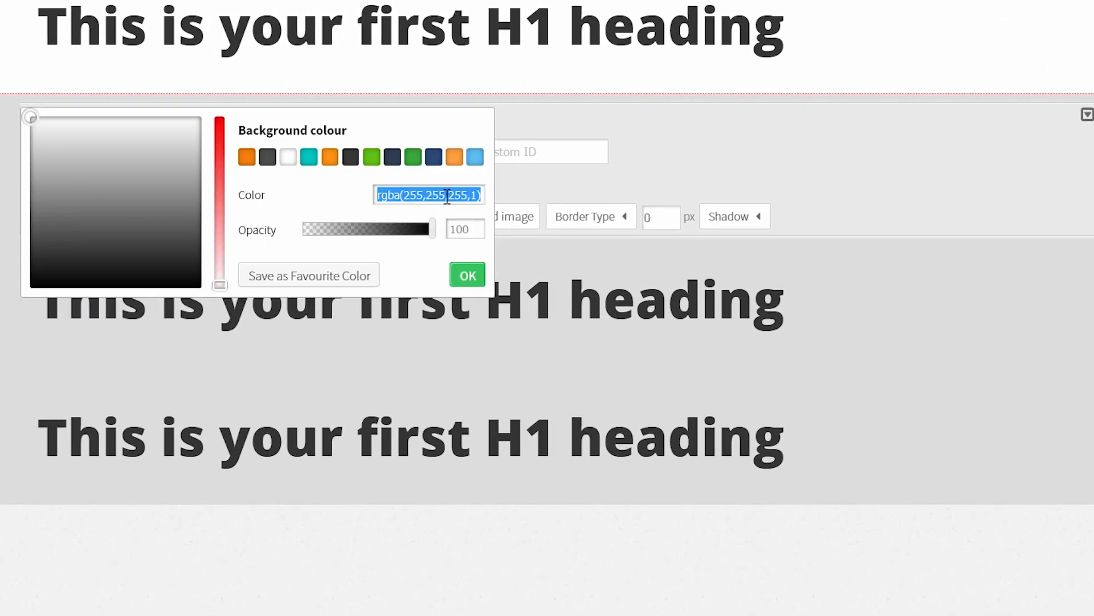
key(ctrl+v)
click(335, 199)
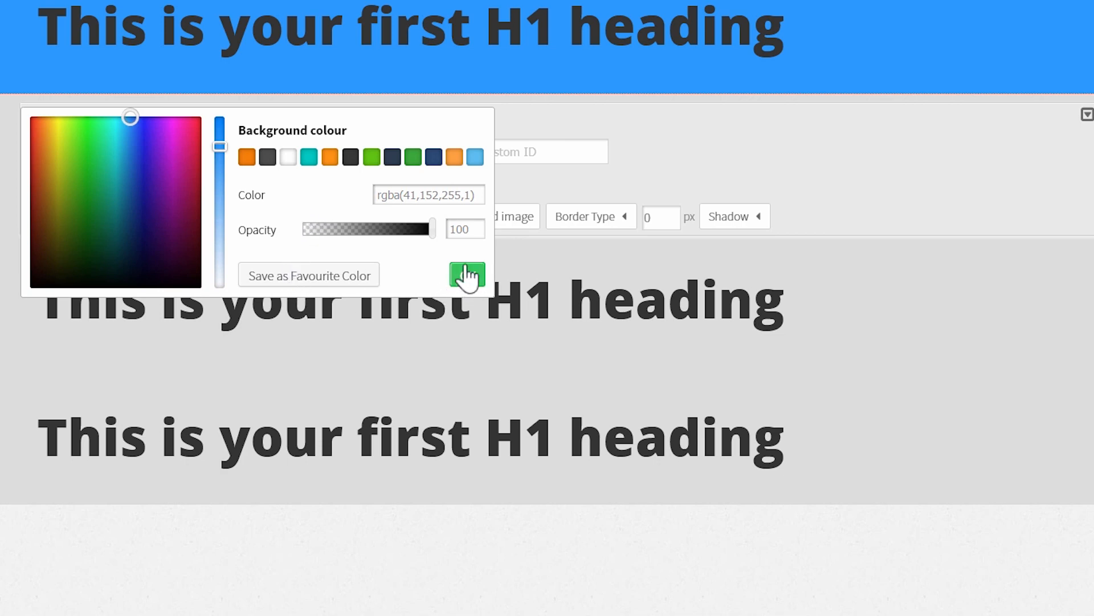
click(285, 158)
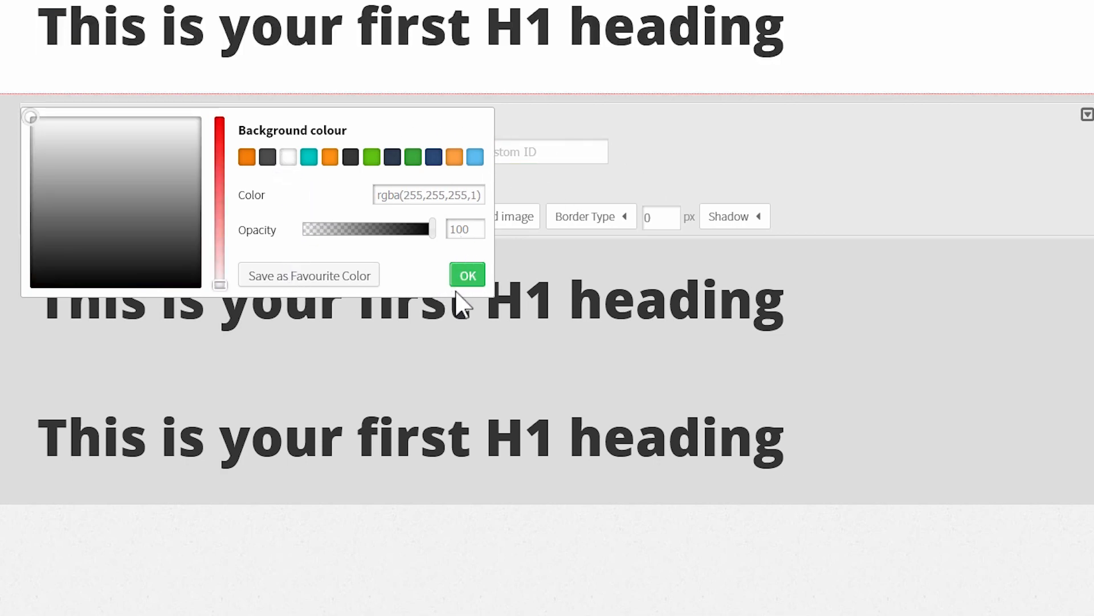
- Set the background colour of the third page section to the copied blue rgb(41, 152, 255)
click(359, 281)
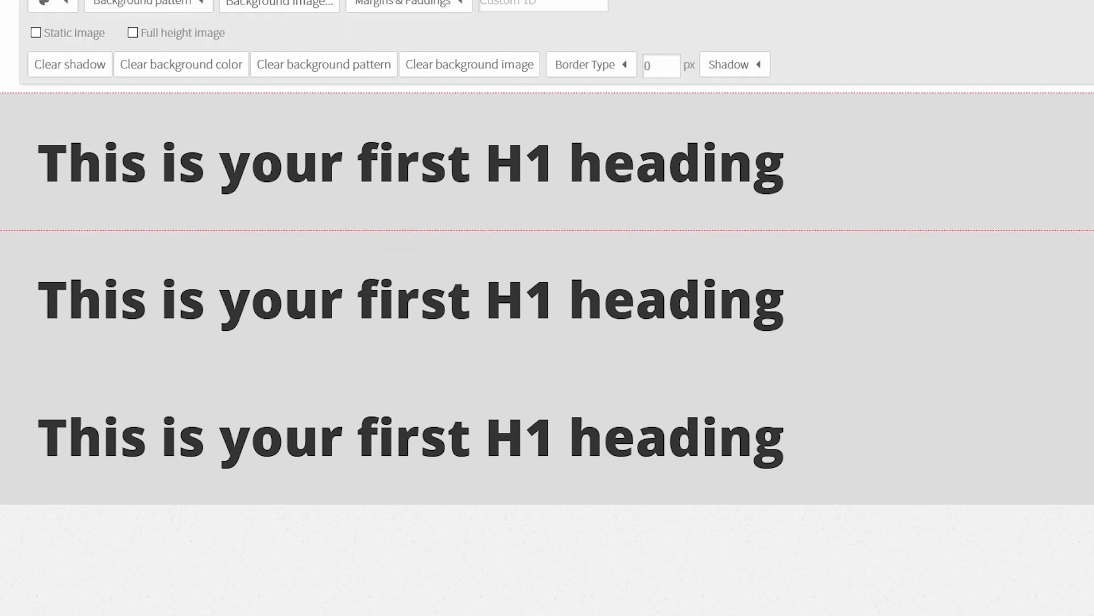
click(113, 135)
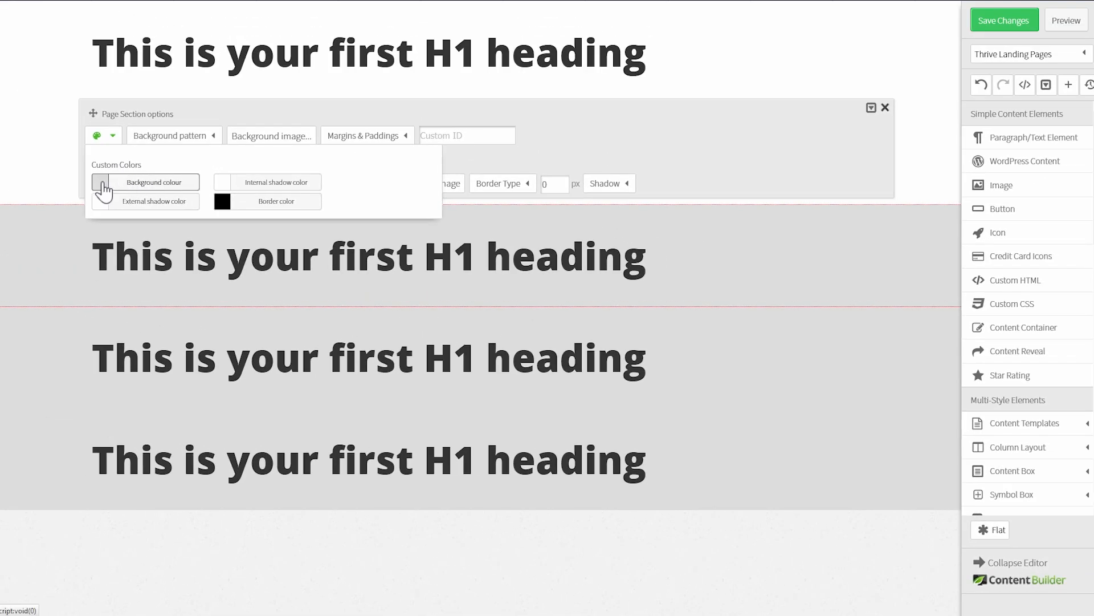
click(103, 184)
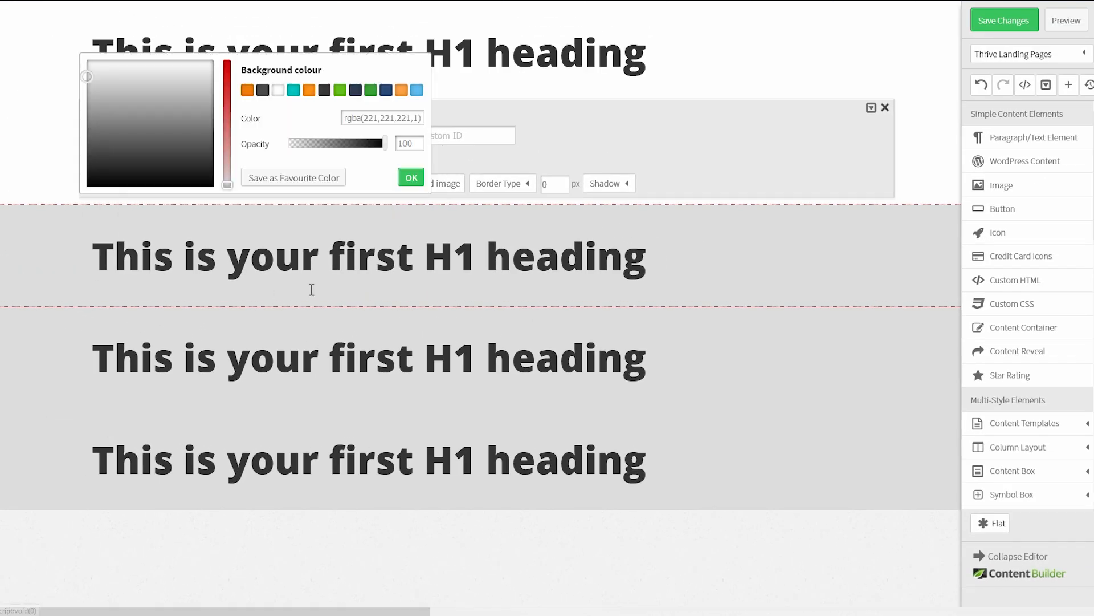
triple_click(394, 119)
key(ctrl+v)
click(395, 178)
click(81, 376)
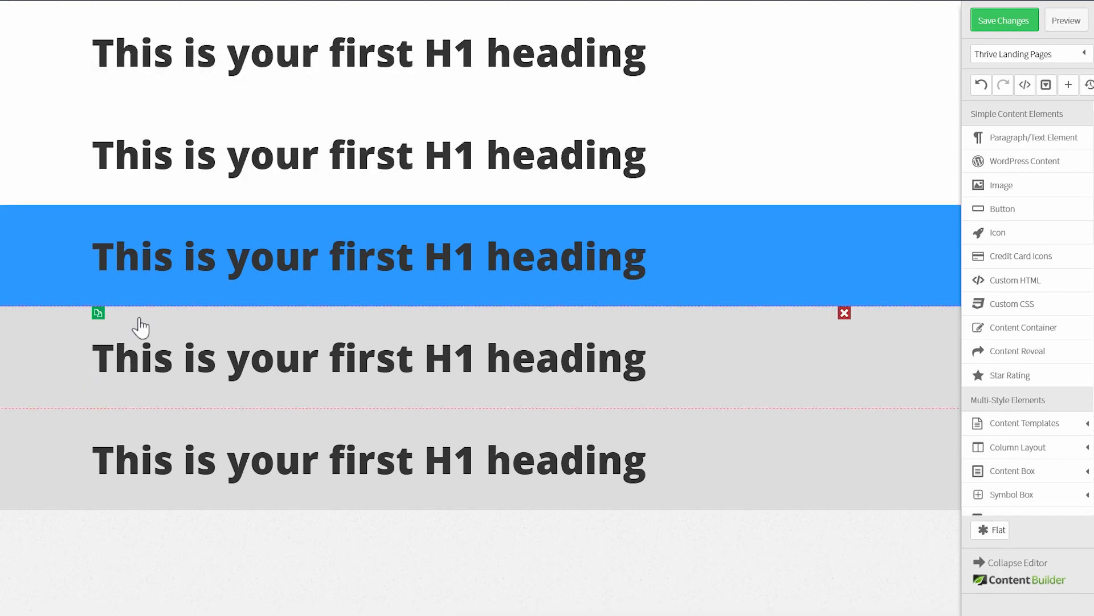
- Switch to the Messenger page, inspect the dark footer and copy its background-color value, #323940
mouse_move(646, 0)
click(321, 0)
scroll(538, 164, down, 9)
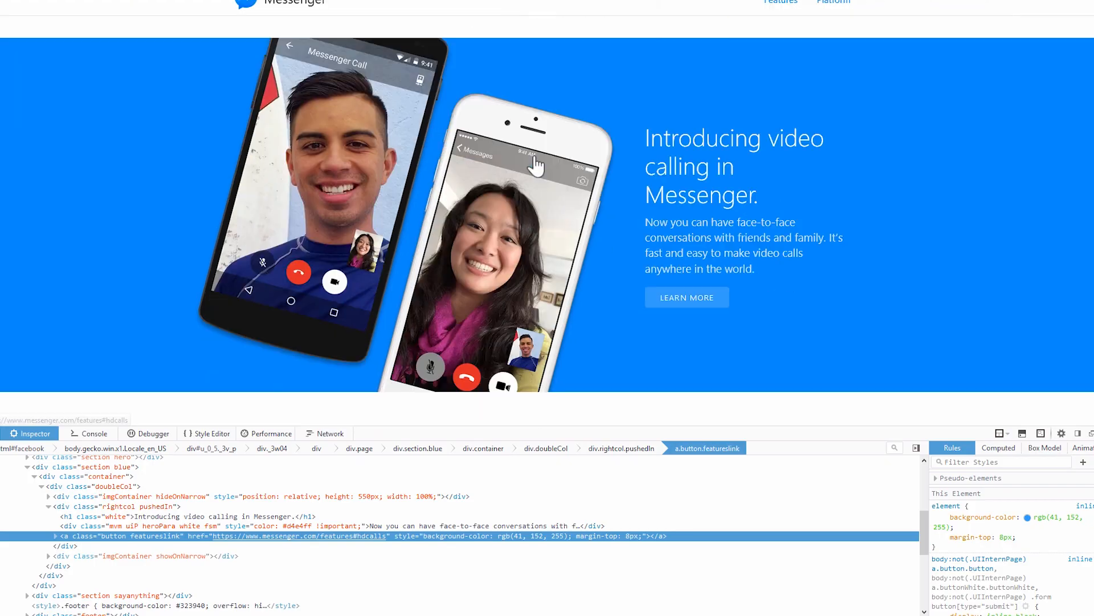
scroll(469, 246, down, 2)
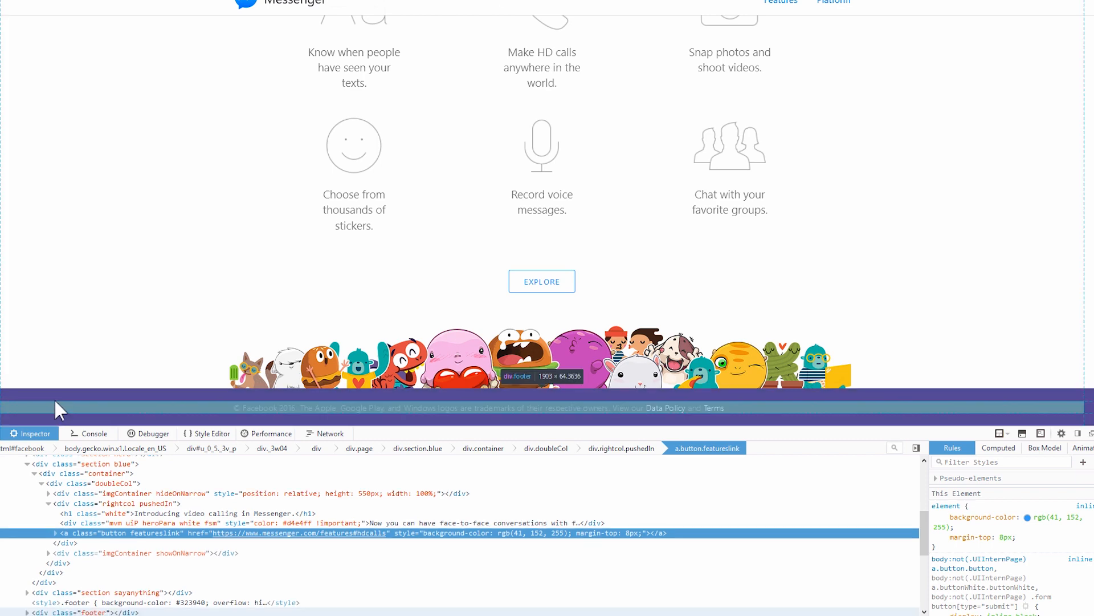
click(54, 398)
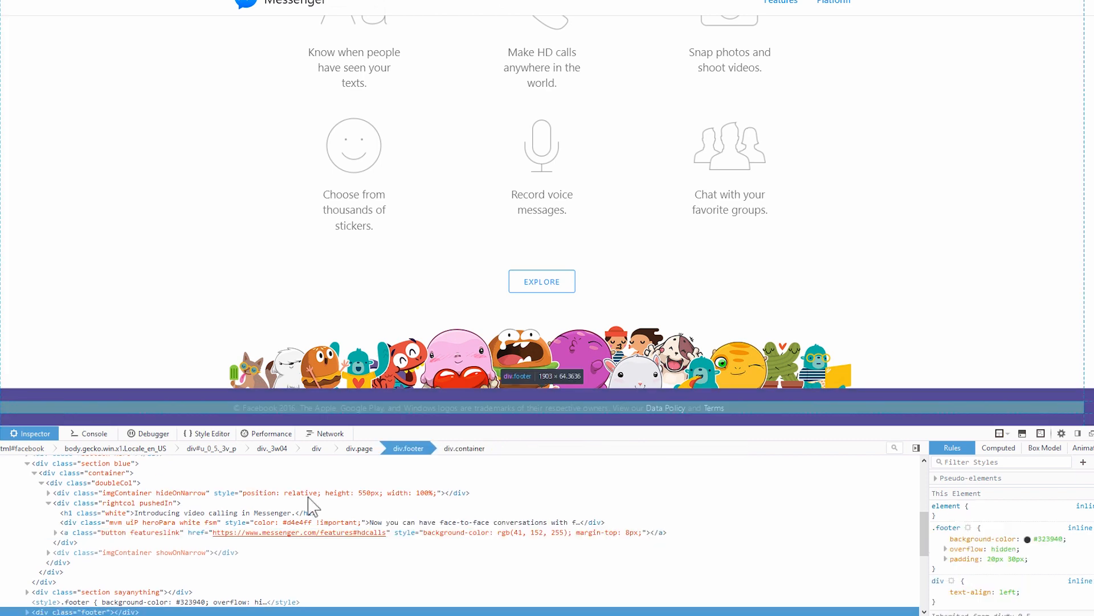
click(1052, 538)
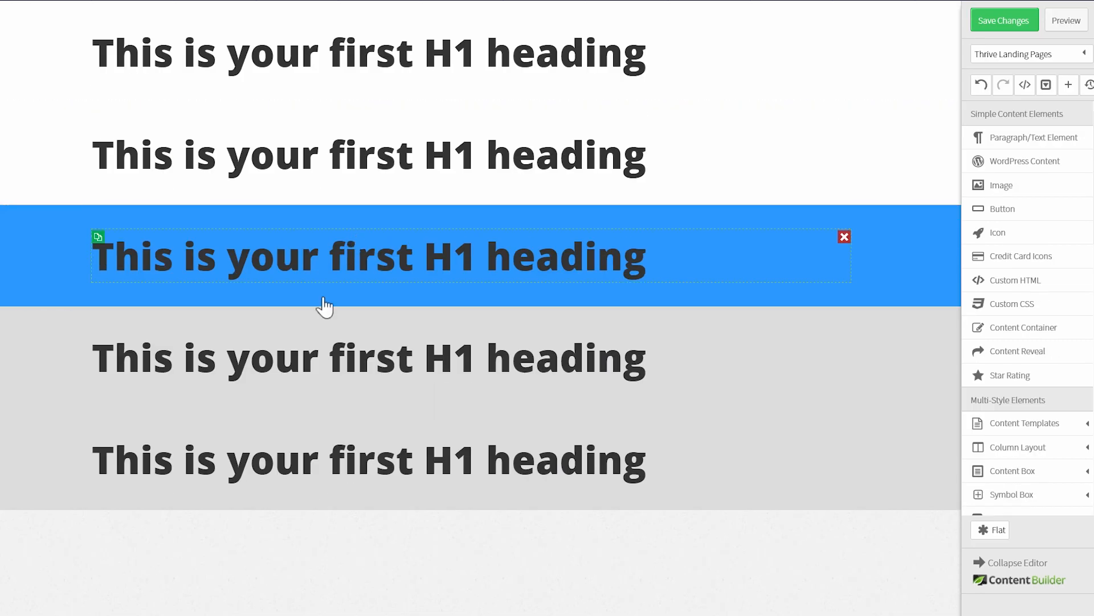
- Set the background colour of the fourth page section to white
click(33, 337)
click(105, 238)
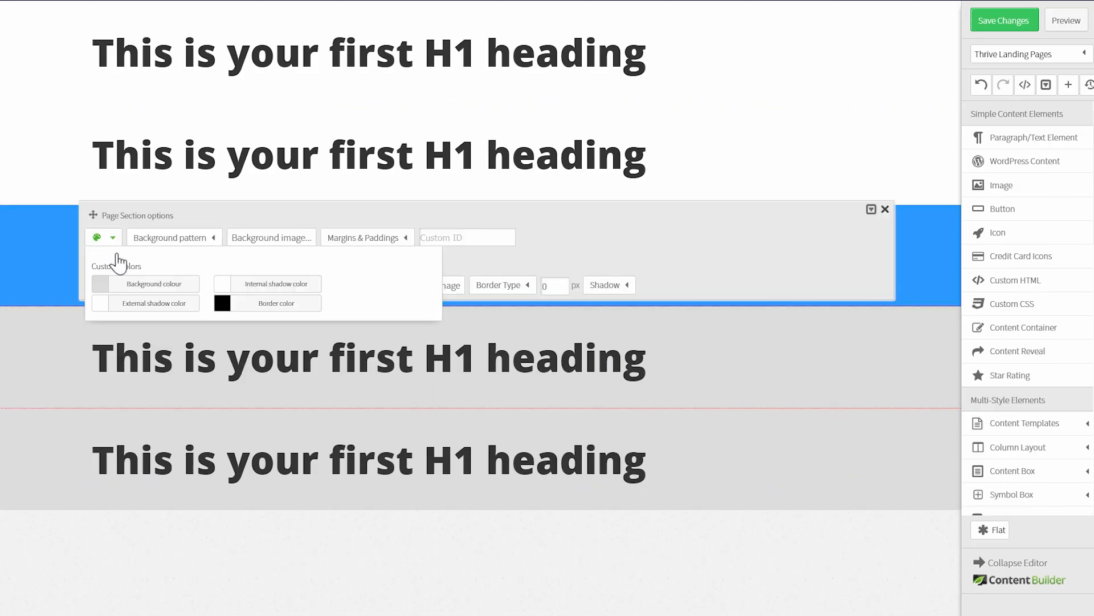
click(104, 289)
click(279, 192)
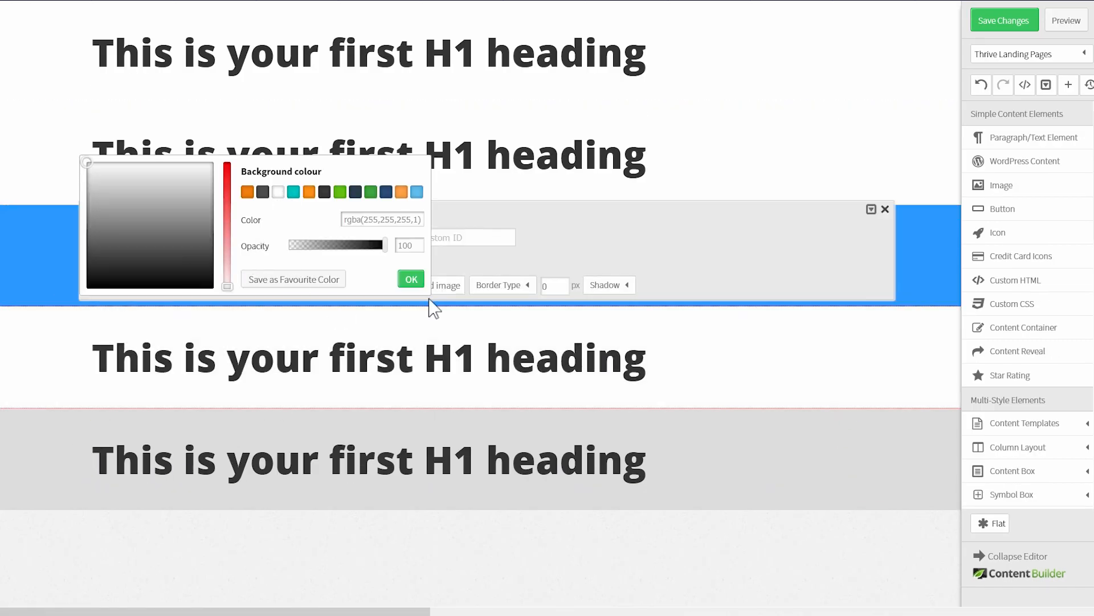
click(413, 280)
- Set the background colour of the fifth page section to the footer's dark grey, rgba(50,57,64,1)
click(30, 460)
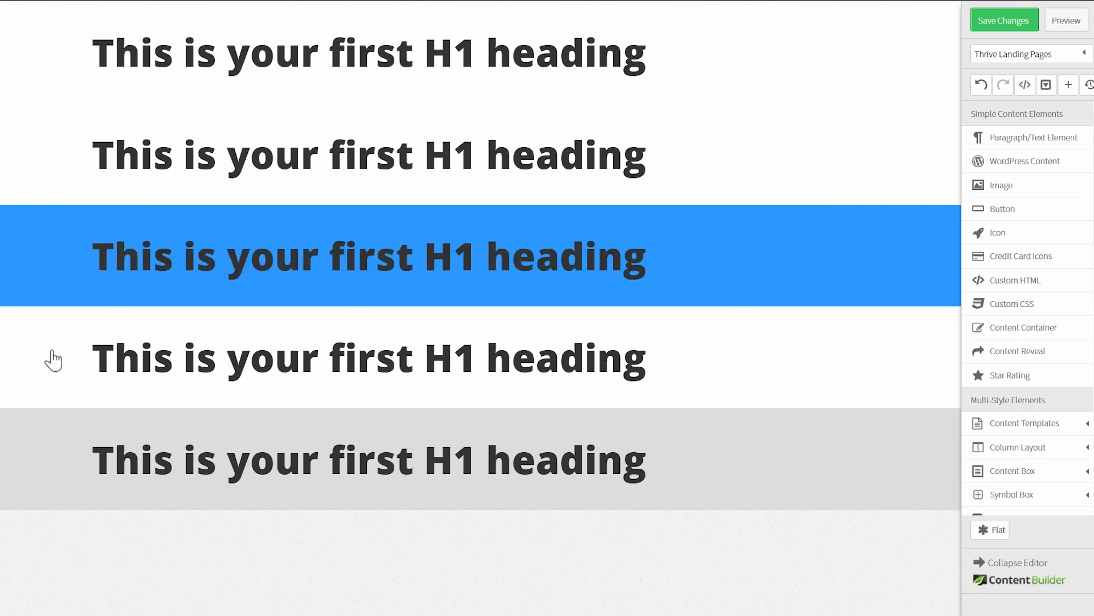
click(45, 454)
click(112, 339)
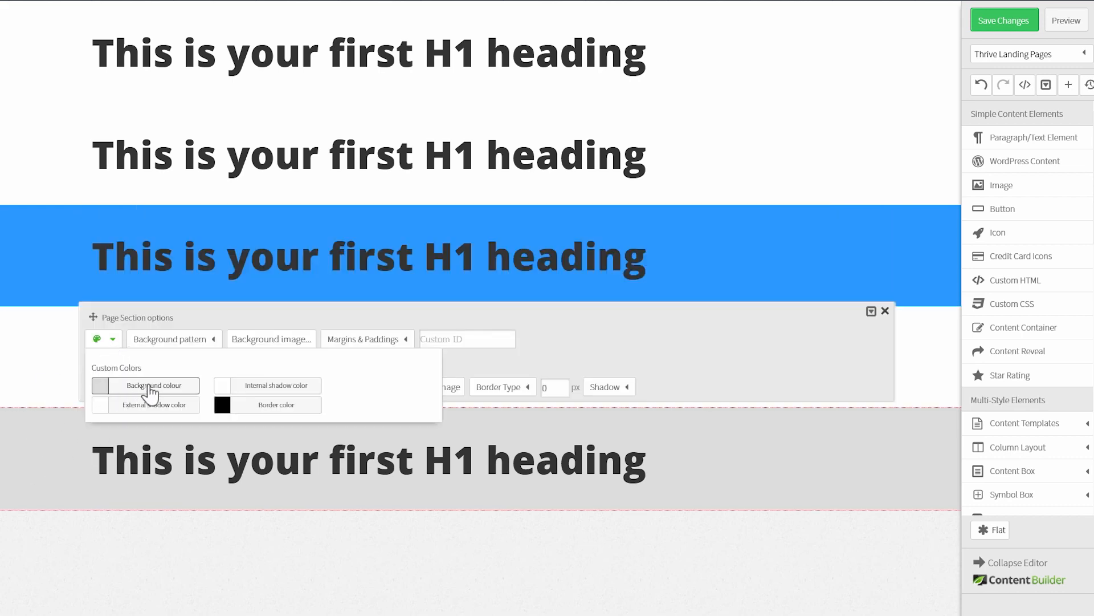
click(101, 385)
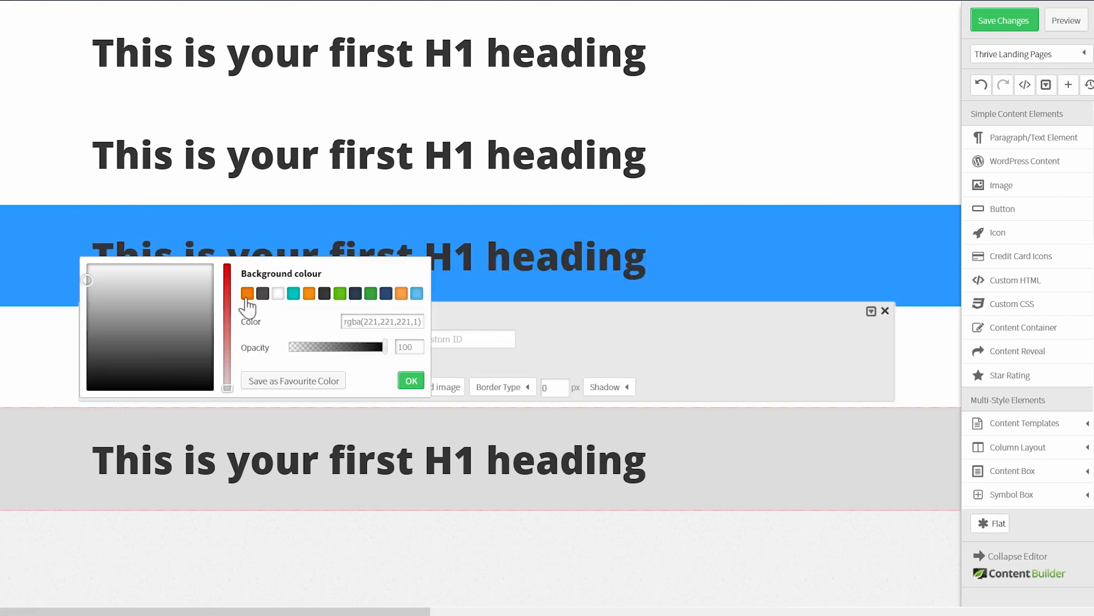
triple_click(390, 319)
text(rgba(50,57,64,1))
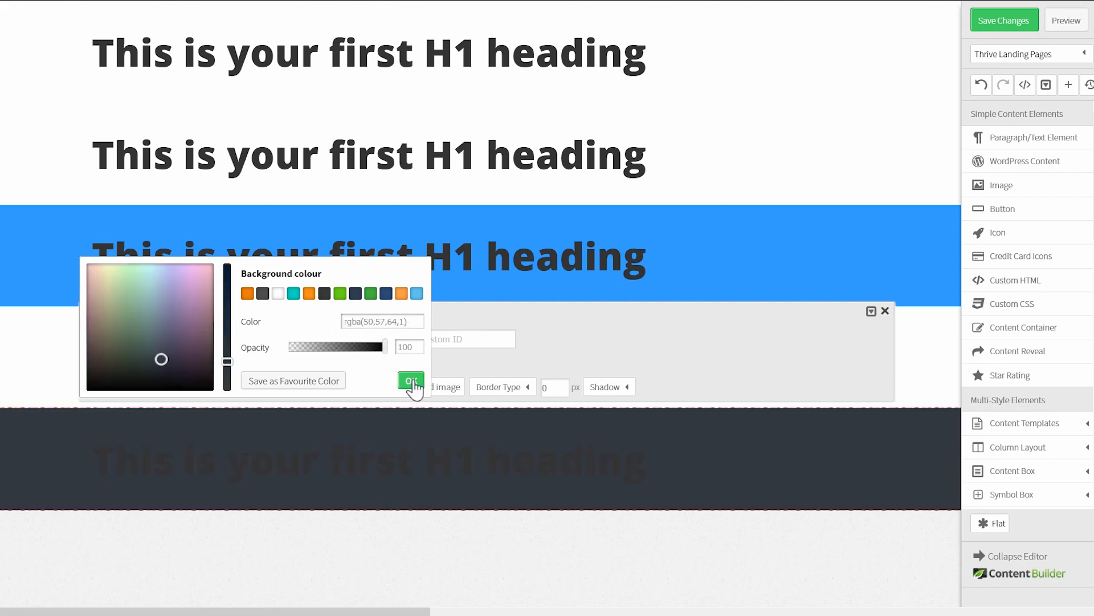
click(413, 382)
click(108, 544)
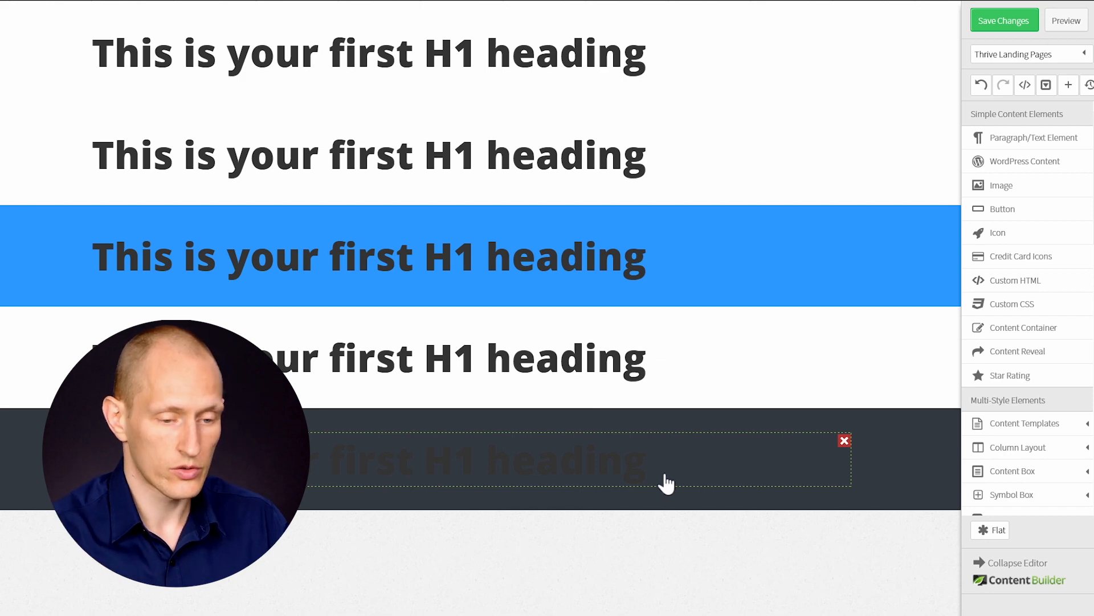
- Switch to the Messenger page, inspect the large Messenger heading and examine its font-family and other text style rules
drag(986, 146, 316, 96)
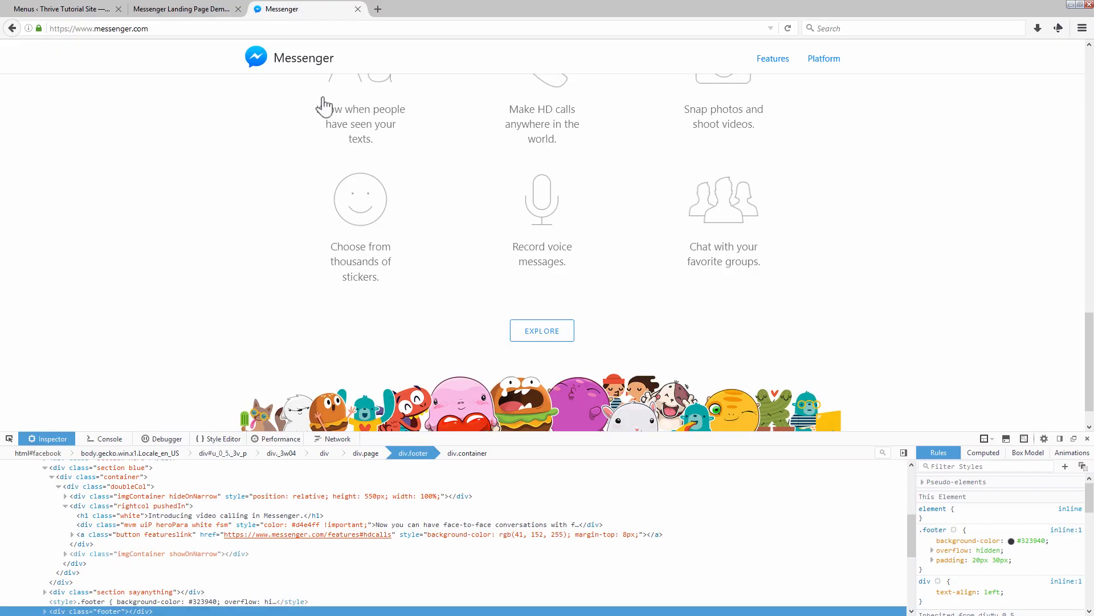
scroll(481, 276, down, 1)
scroll(480, 274, up, 6)
scroll(480, 275, up, 5)
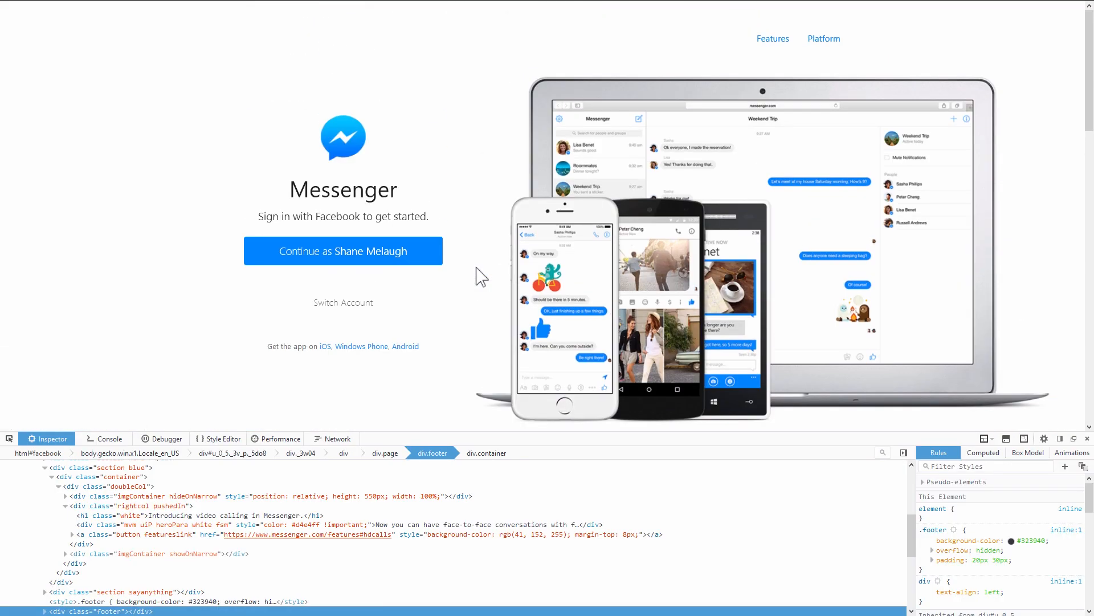
scroll(342, 218, down, 4)
click(9, 438)
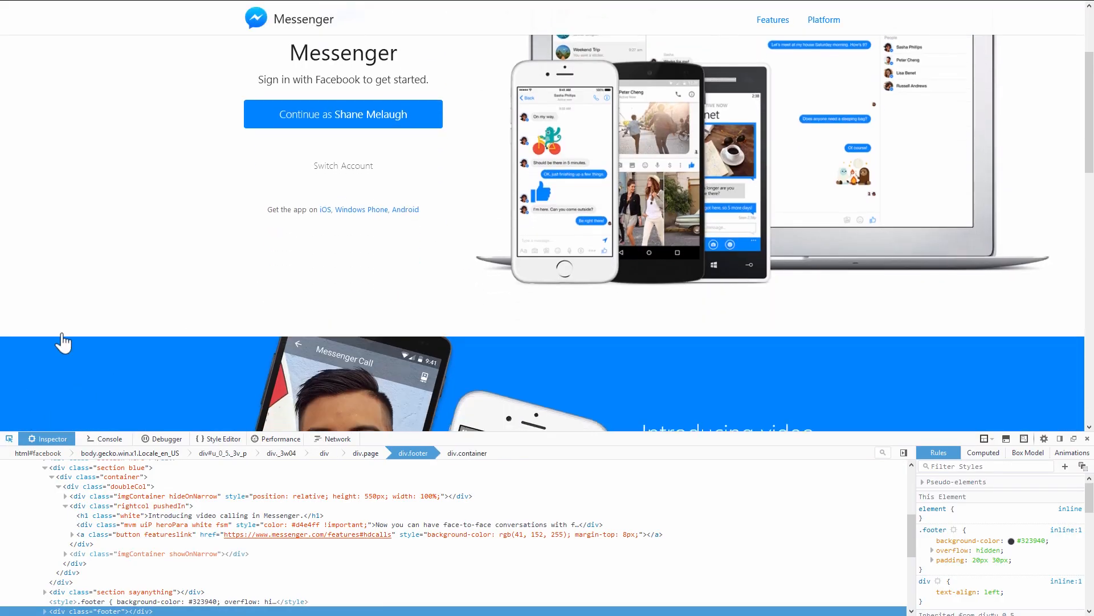
click(317, 55)
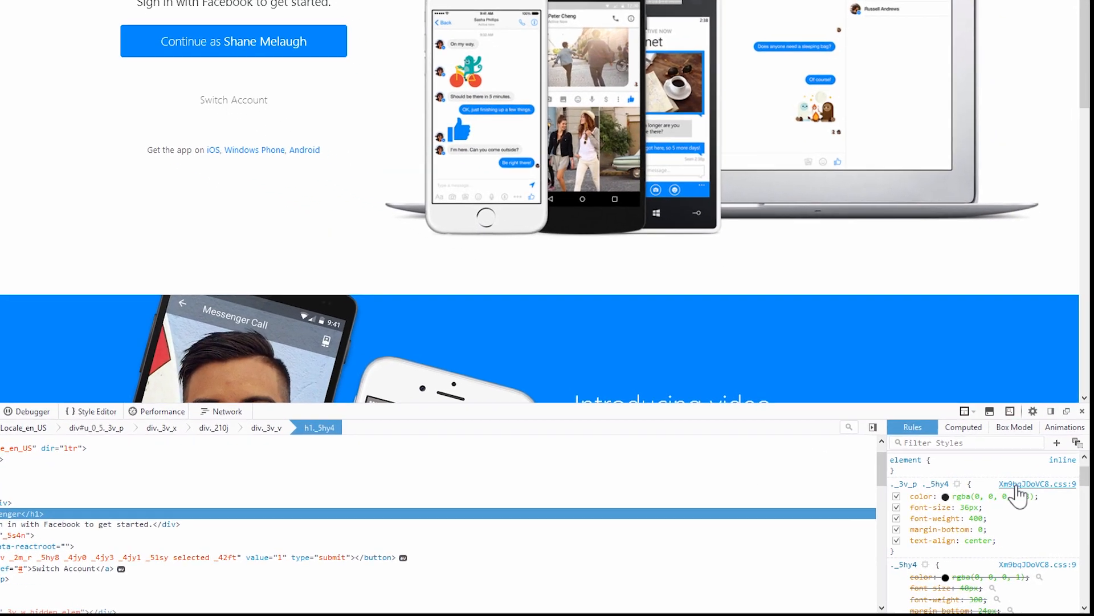
scroll(1019, 496, down, 5)
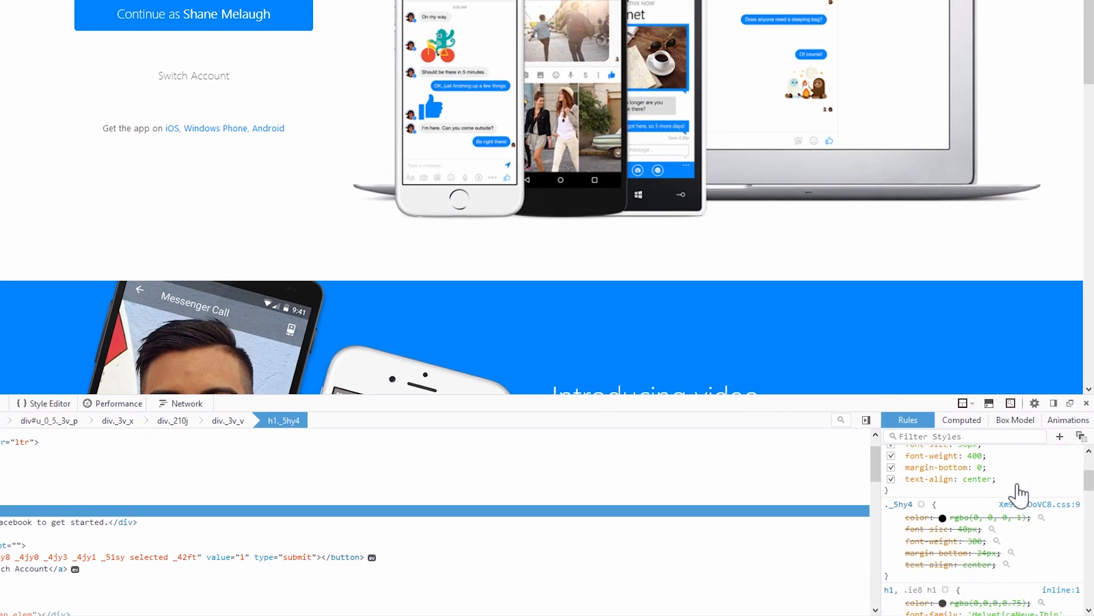
mouse_move(943, 493)
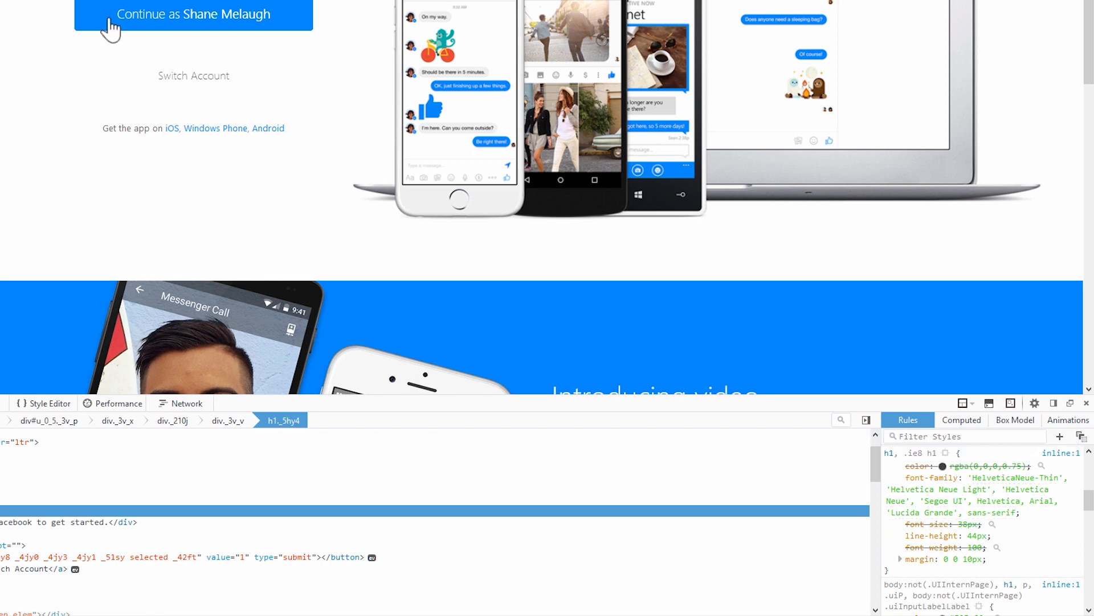
scroll(171, 49, up, 3)
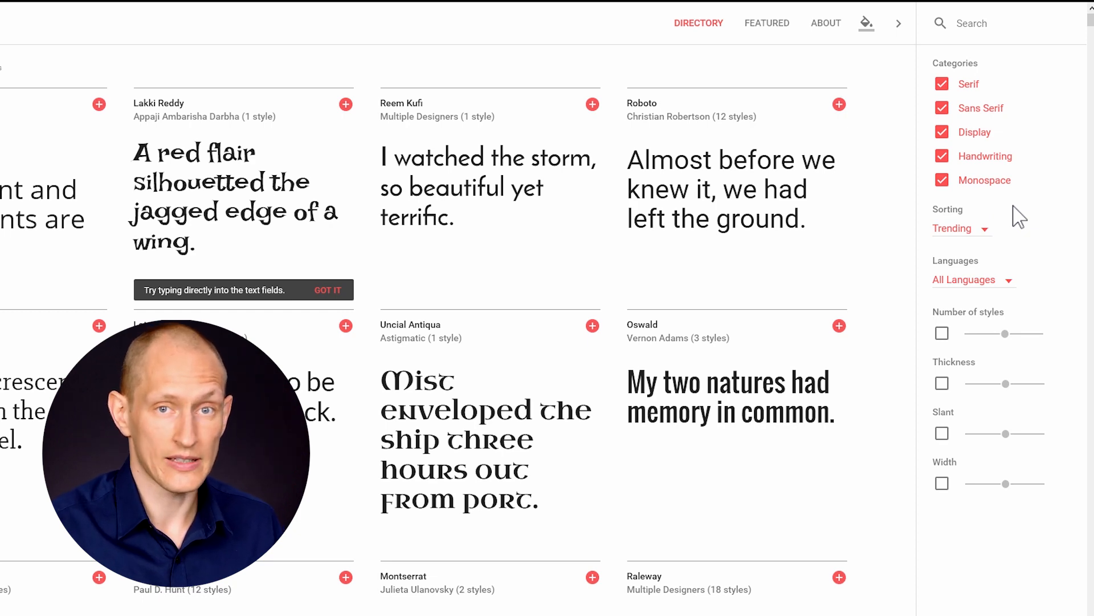
- Return from Google Fonts to the Messenger page and examine the lettering of the heading and sign-in line
click(170, 14)
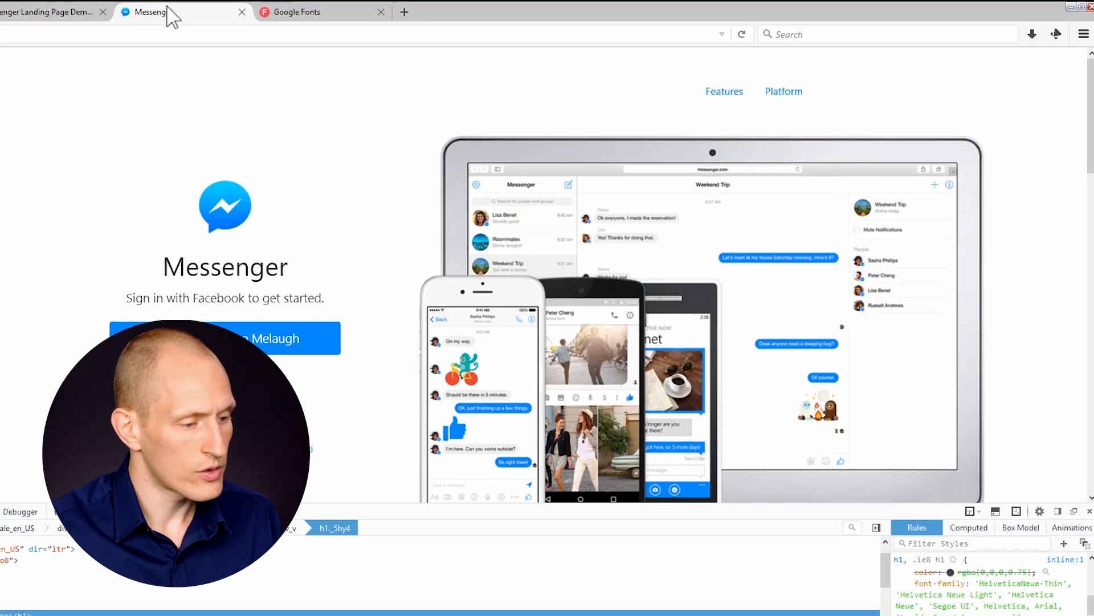
scroll(189, 278, down, 2)
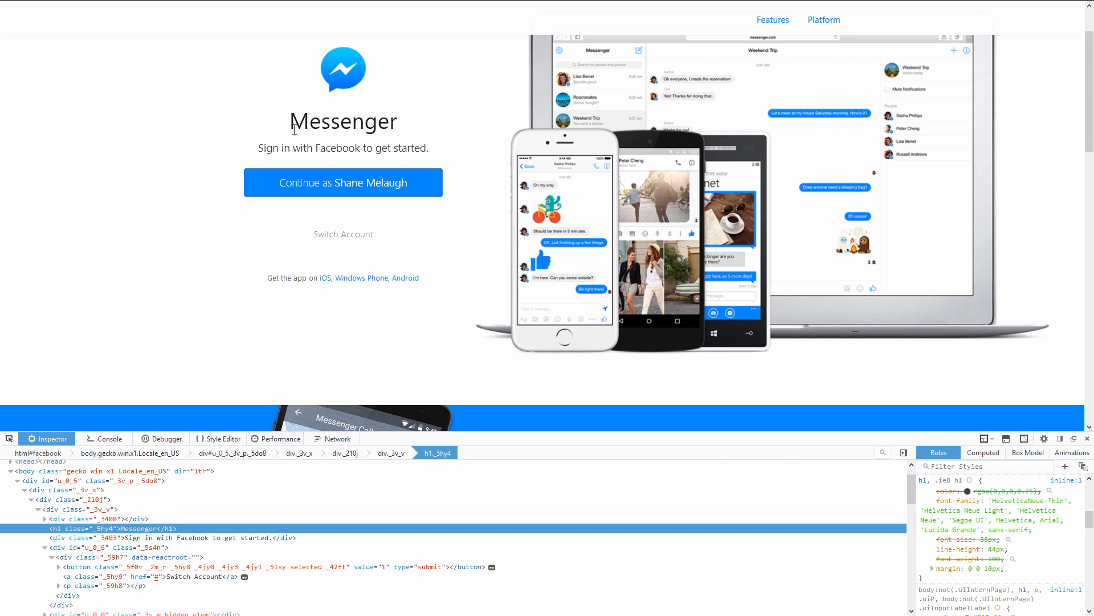
drag(315, 146, 428, 145)
click(367, 142)
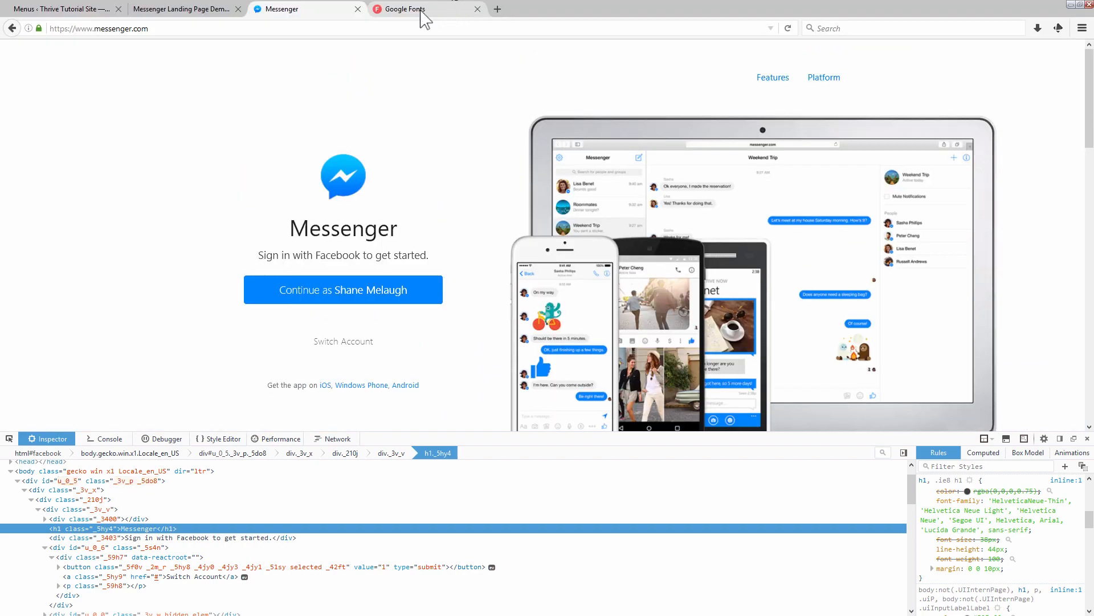
- Switch to Google Fonts and limit the font directory to the Sans Serif category only
click(421, 10)
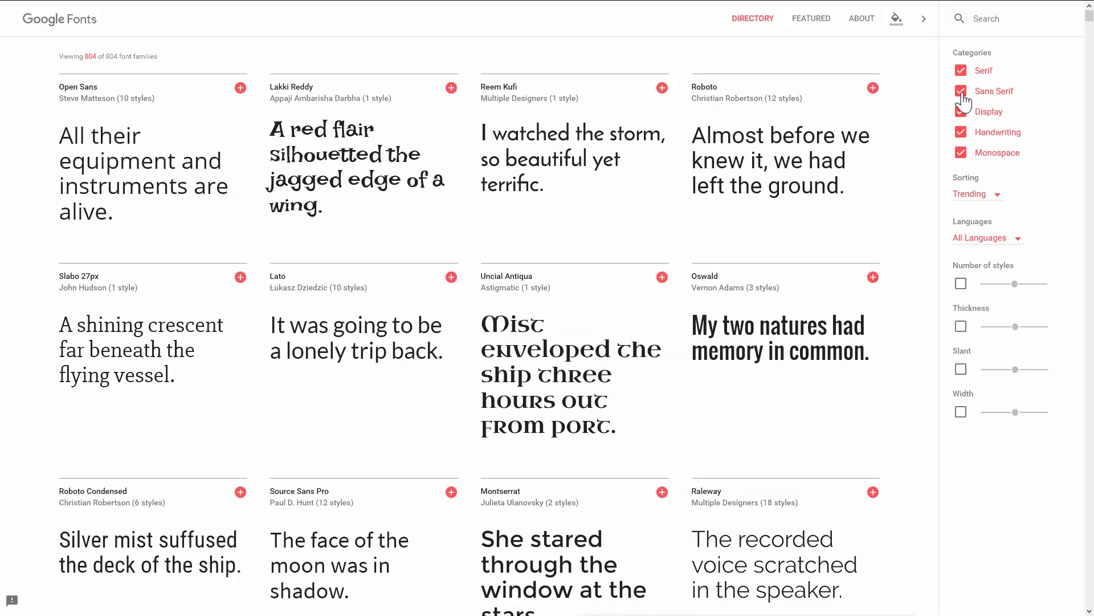
click(961, 92)
click(961, 112)
click(962, 132)
click(961, 71)
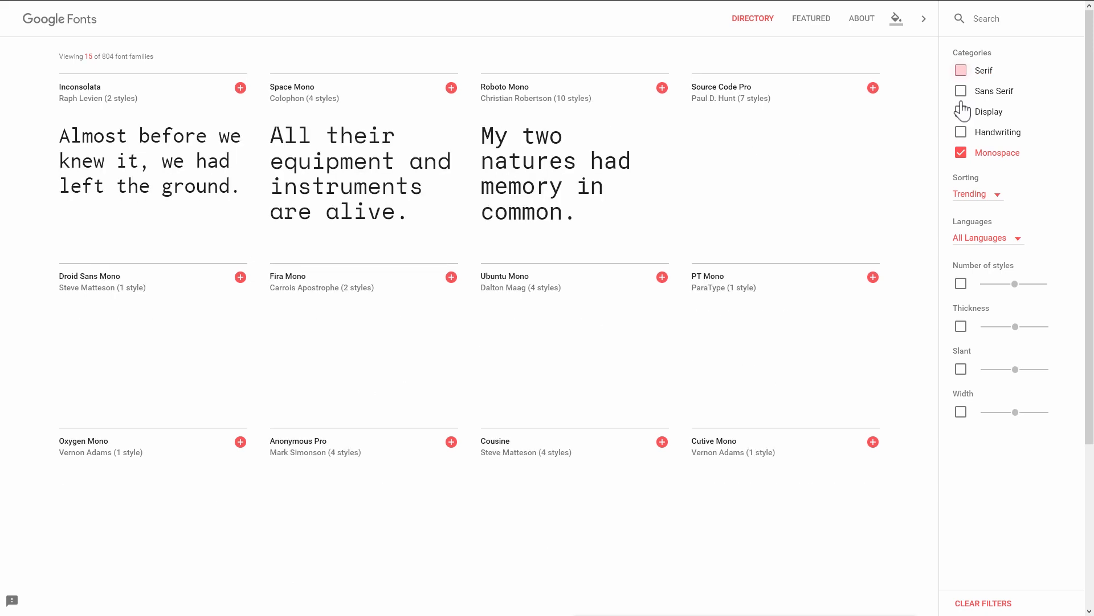
click(961, 91)
click(961, 153)
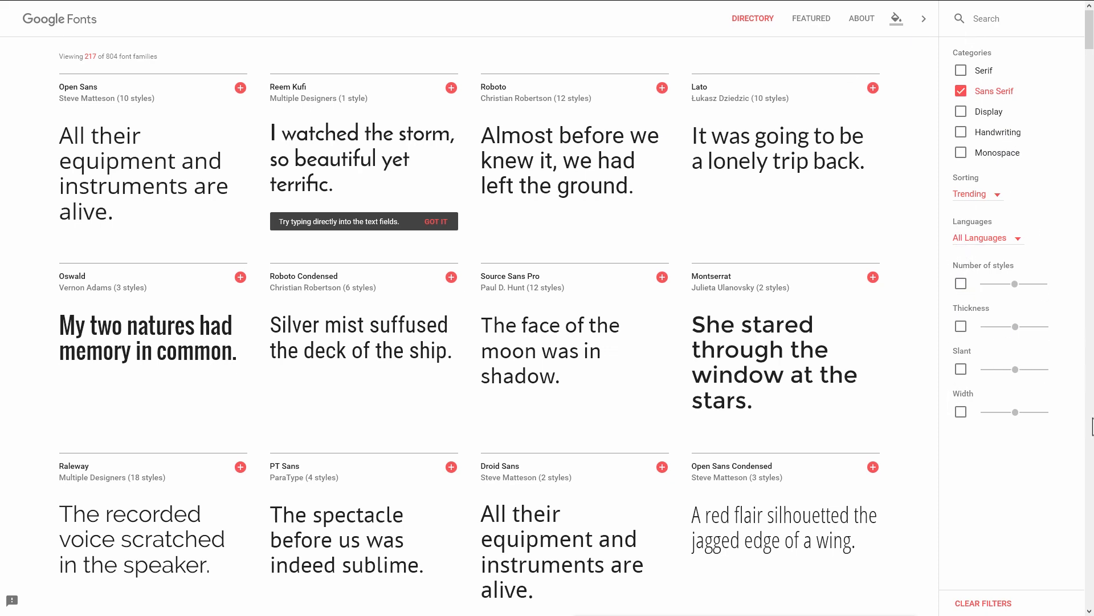
- Enable the Thickness filter and set it to a light weight, about one fifth of the range
click(961, 326)
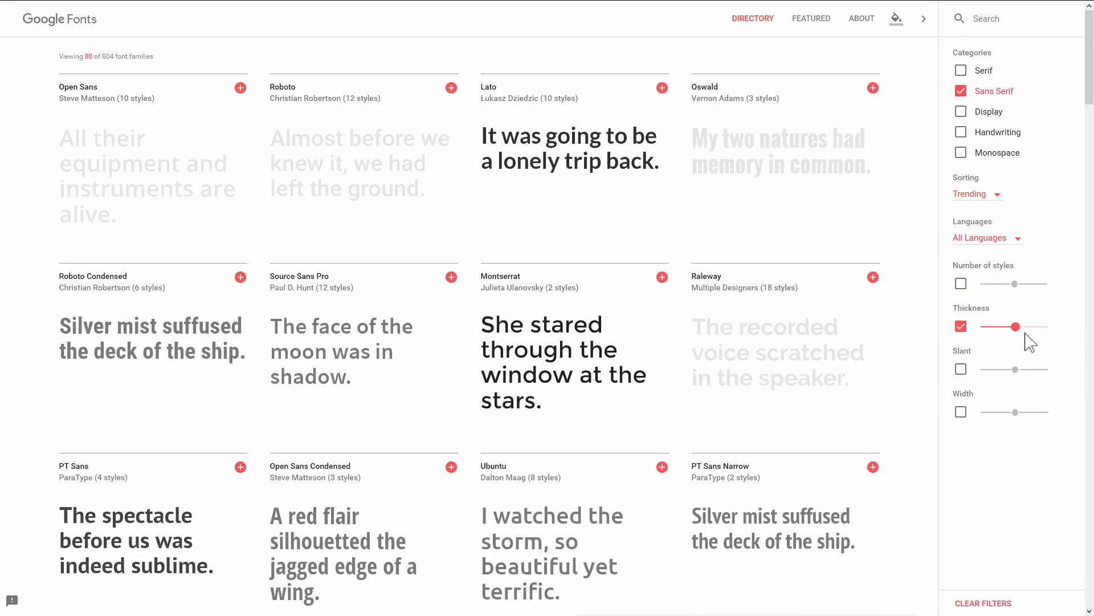
drag(1016, 326, 988, 328)
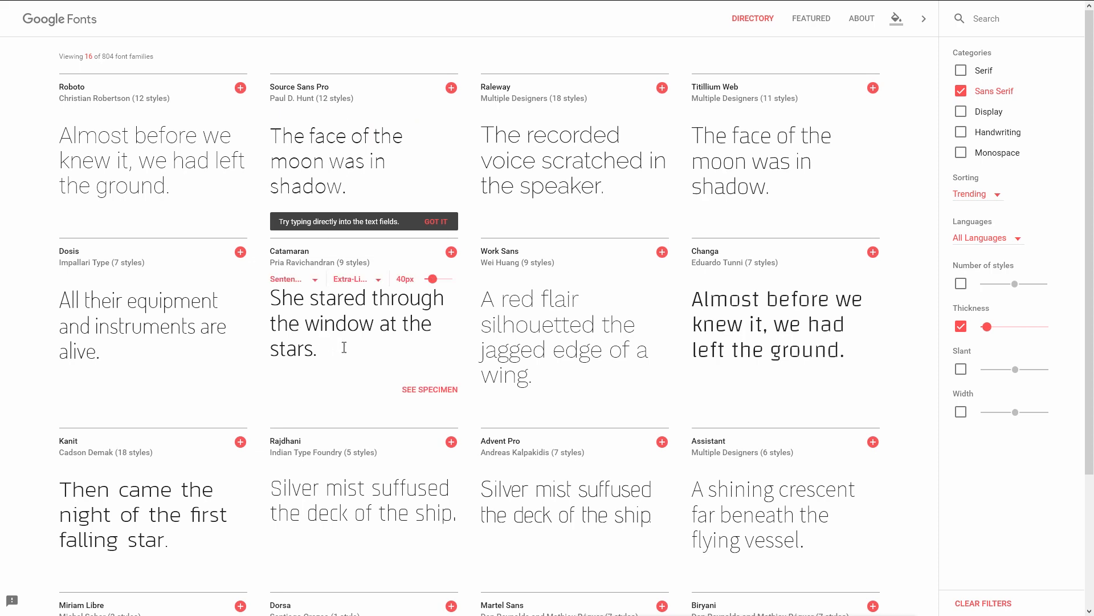
drag(986, 327, 995, 327)
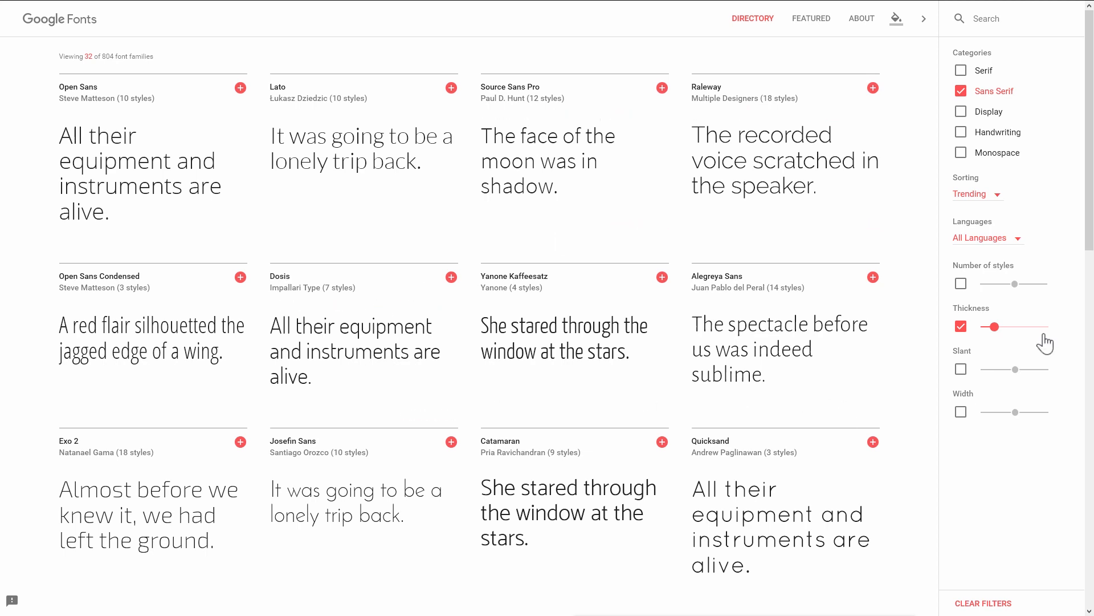
drag(996, 327, 995, 328)
- Look through the light sans-serif fonts, then enable the Width filter and set it to about three quarters of the range
scroll(452, 421, down, 5)
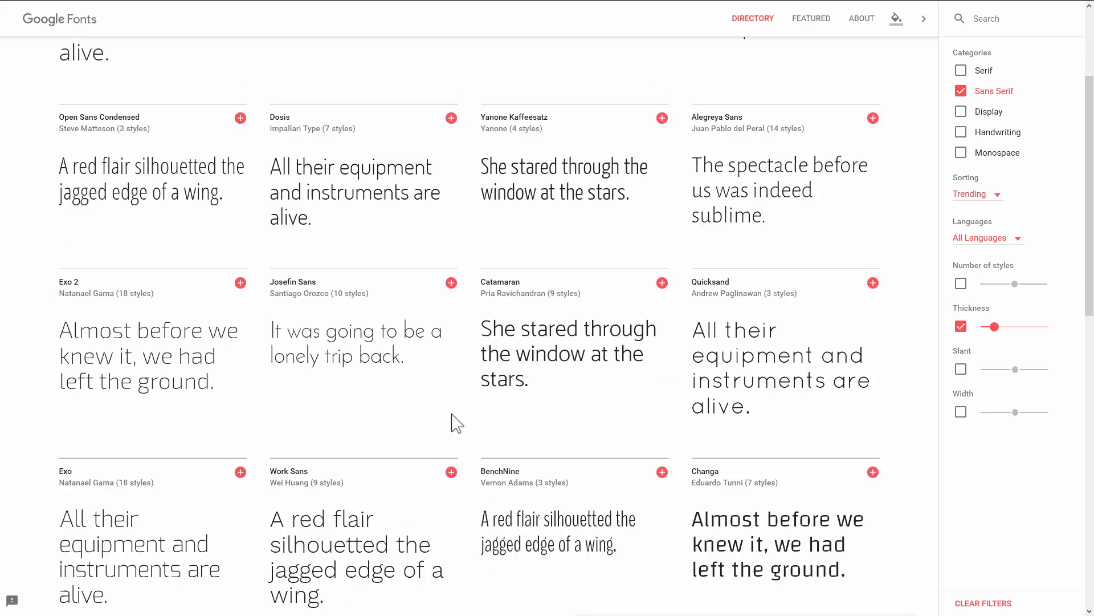
scroll(644, 539, up, 5)
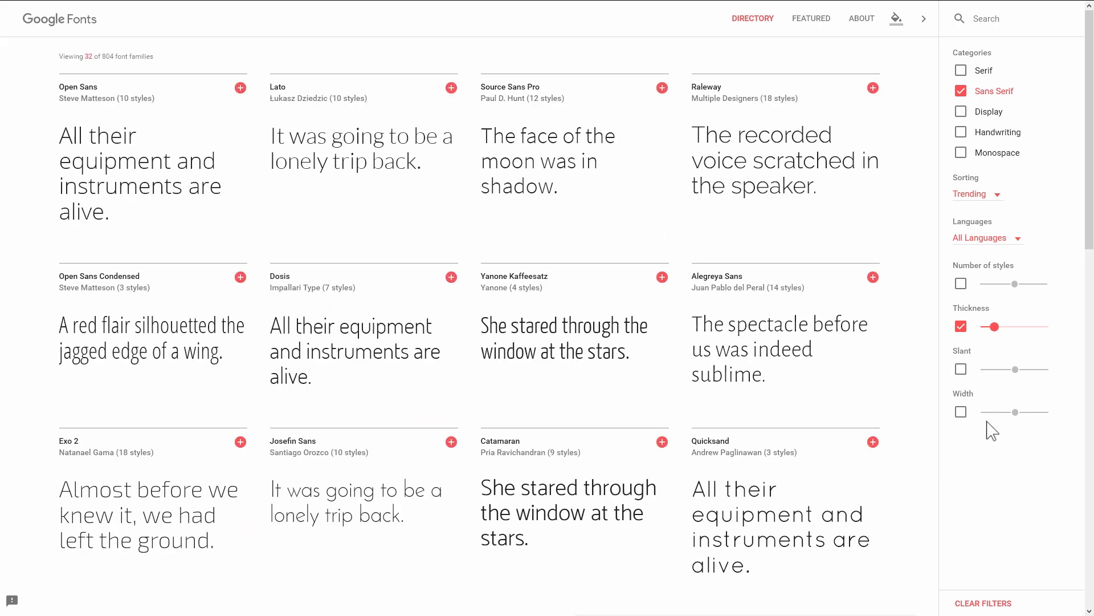
click(961, 412)
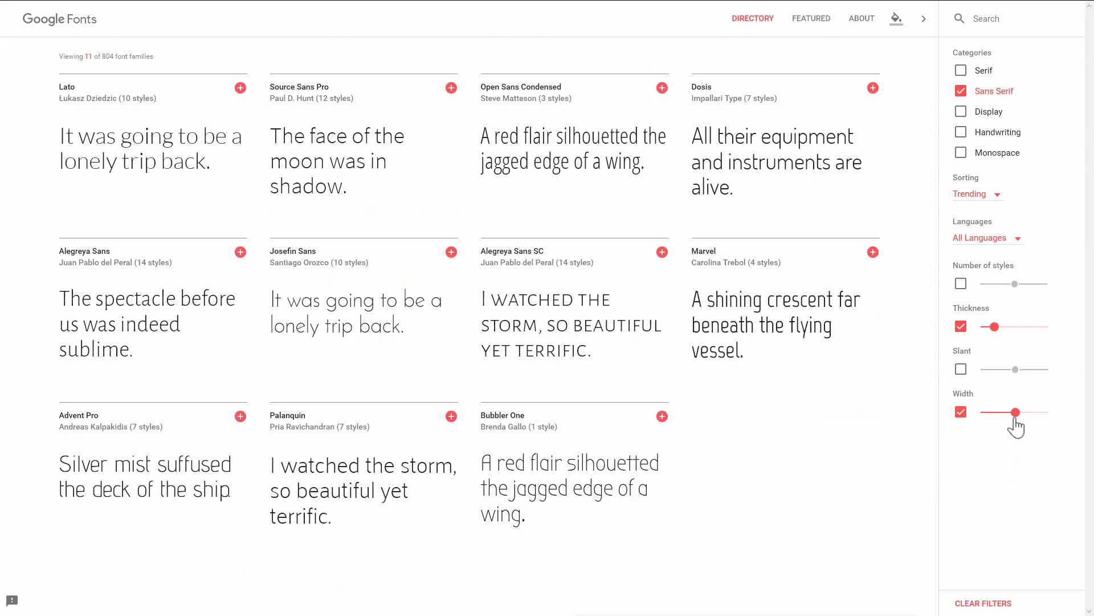
mouse_move(1015, 413)
mouse_down()
mouse_move(1055, 417)
mouse_move(1031, 412)
mouse_up()
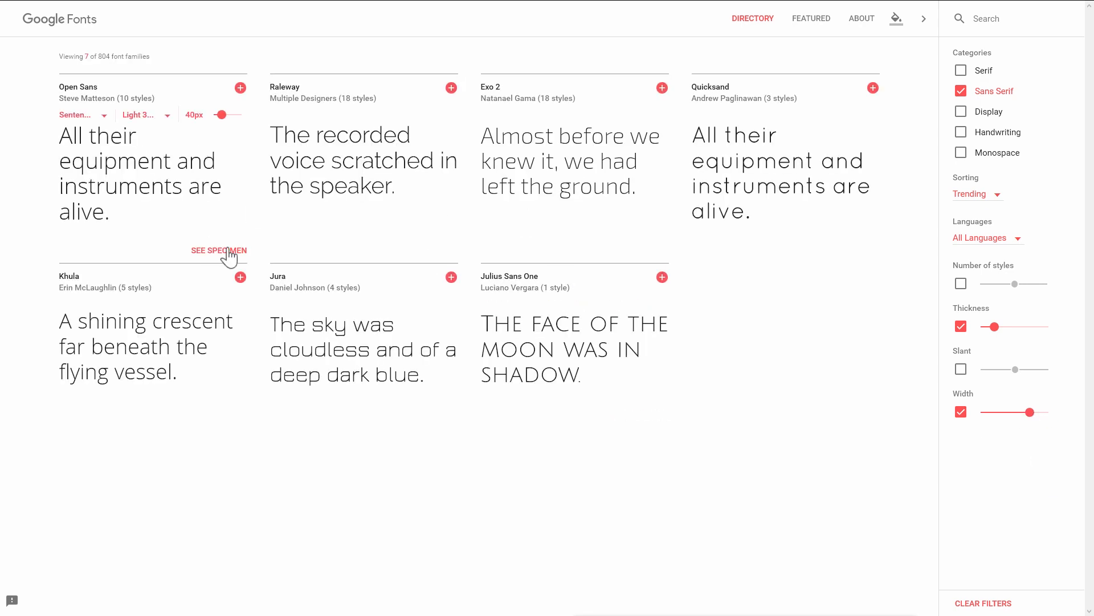
- Narrow the Width filter to near its minimum and compare the listed fonts with the lettering on the Messenger page
drag(1030, 412, 992, 420)
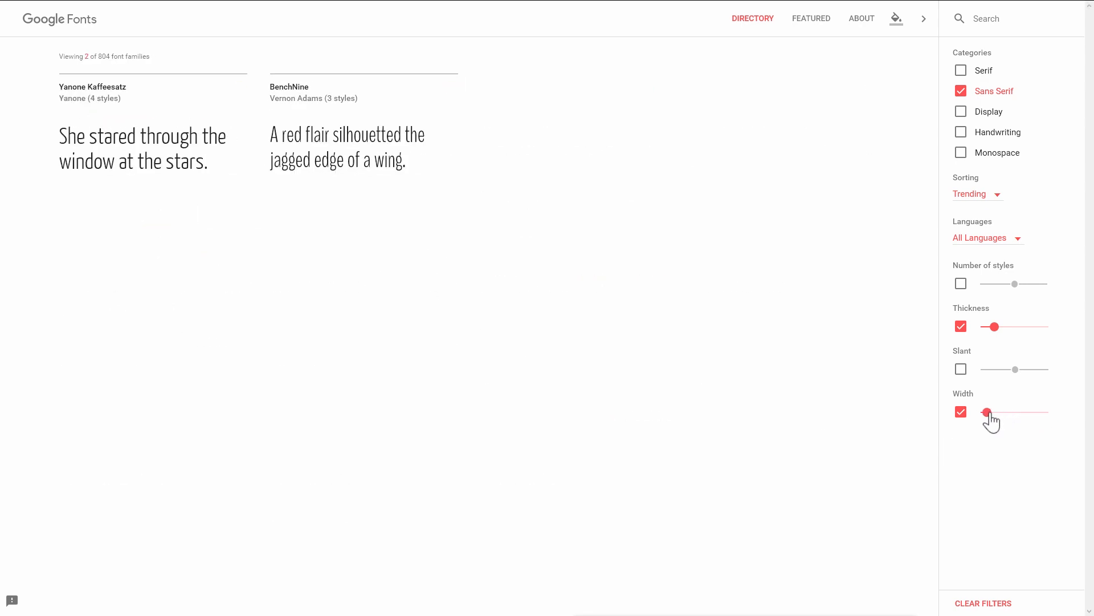
mouse_move(231, 11)
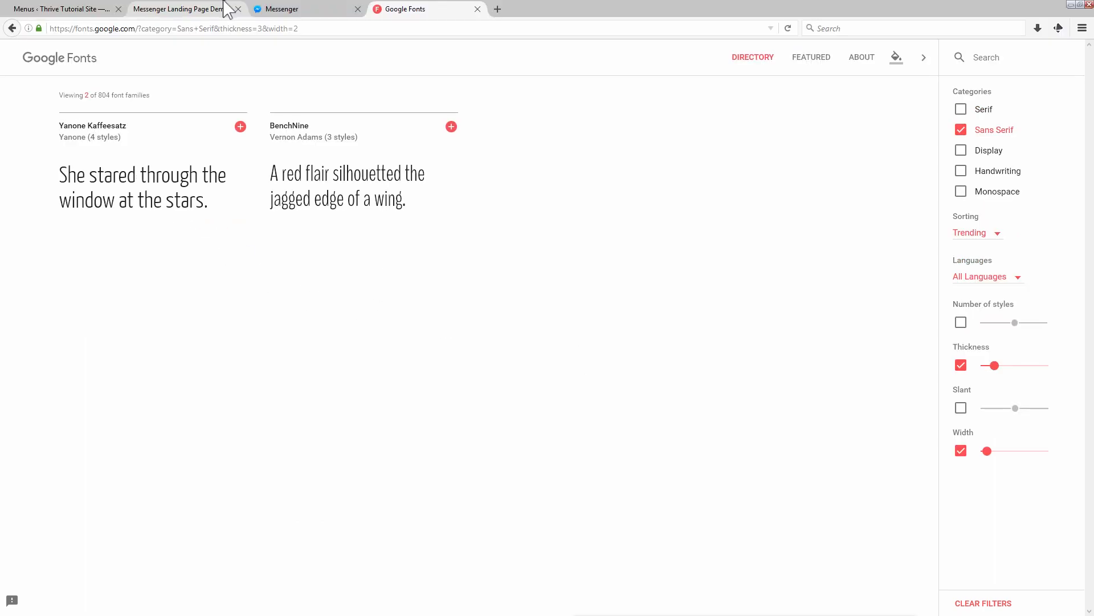
click(313, 11)
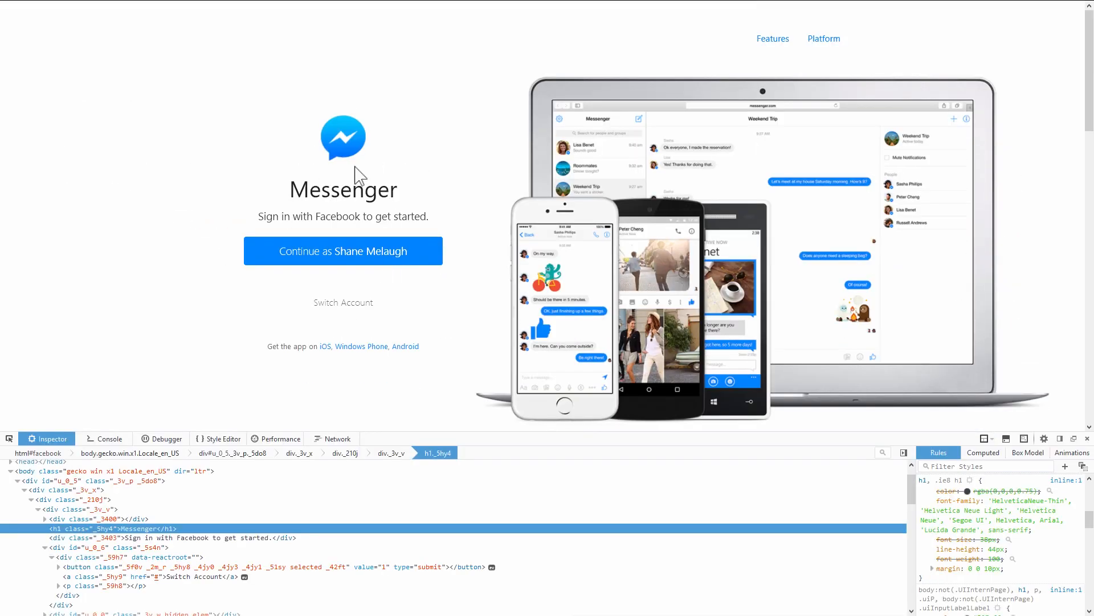
click(405, 13)
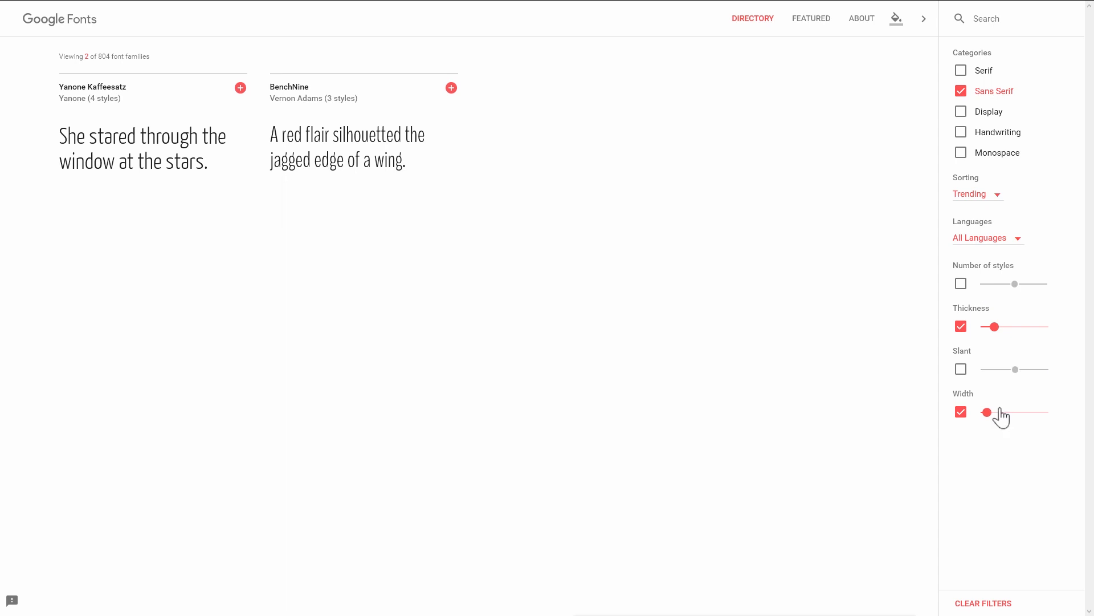
- Set the Width filter to about 40 percent and Thickness to about 30 percent of the range, and compare the fonts with the Messenger page
click(994, 412)
drag(995, 412, 1001, 412)
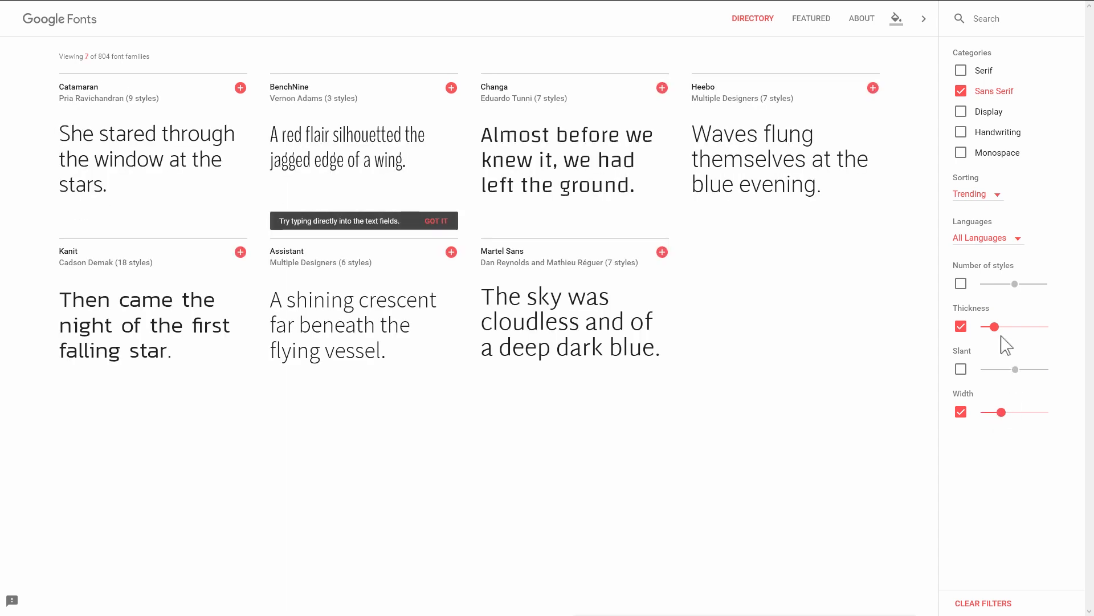
drag(995, 328, 1002, 329)
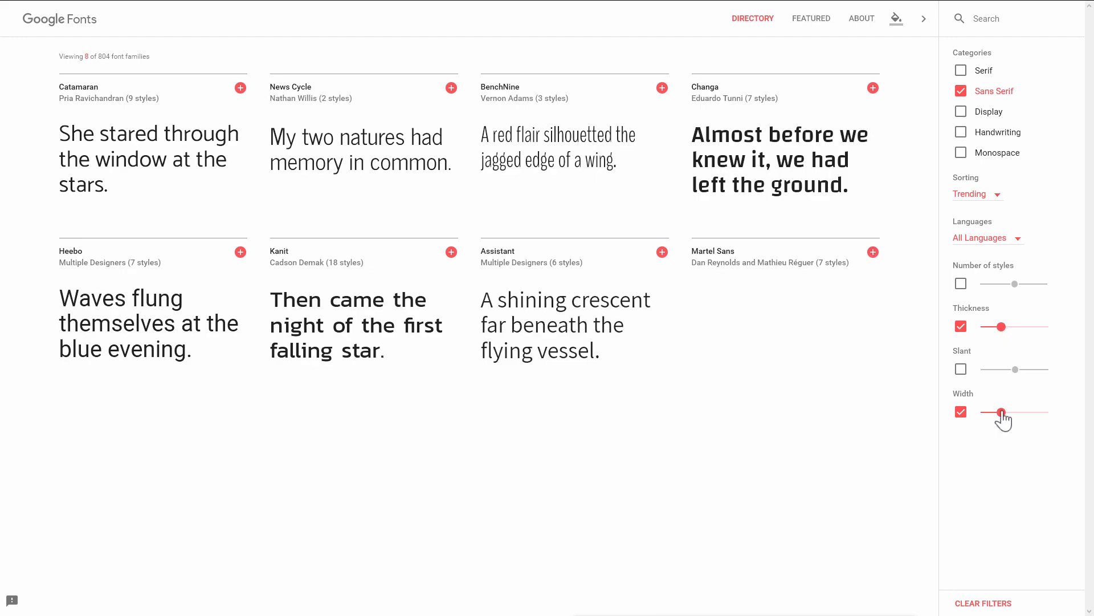
drag(1001, 412, 1009, 412)
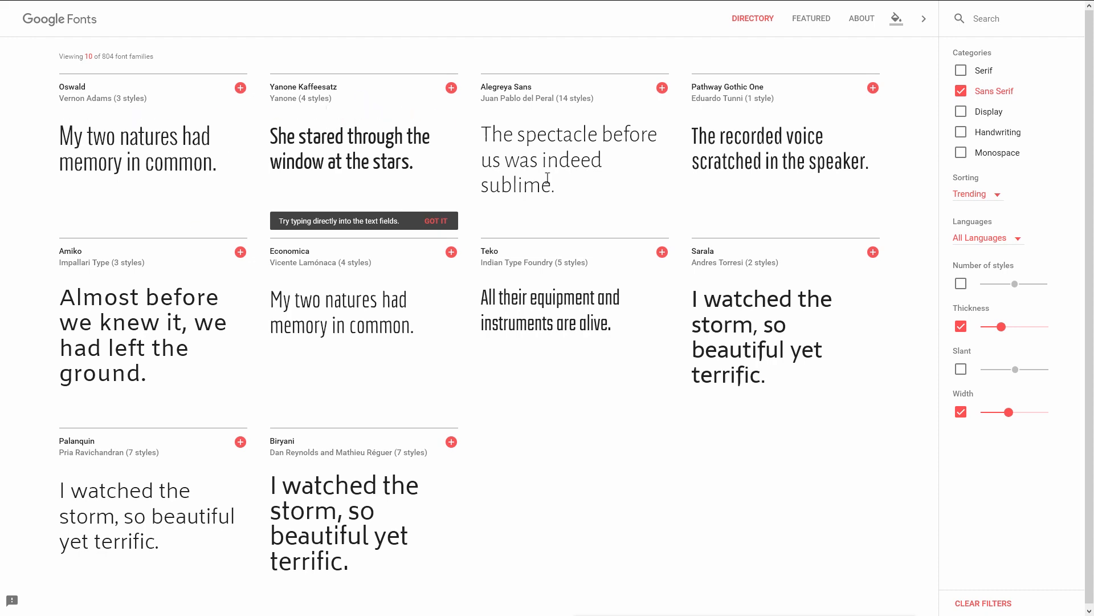
click(294, 9)
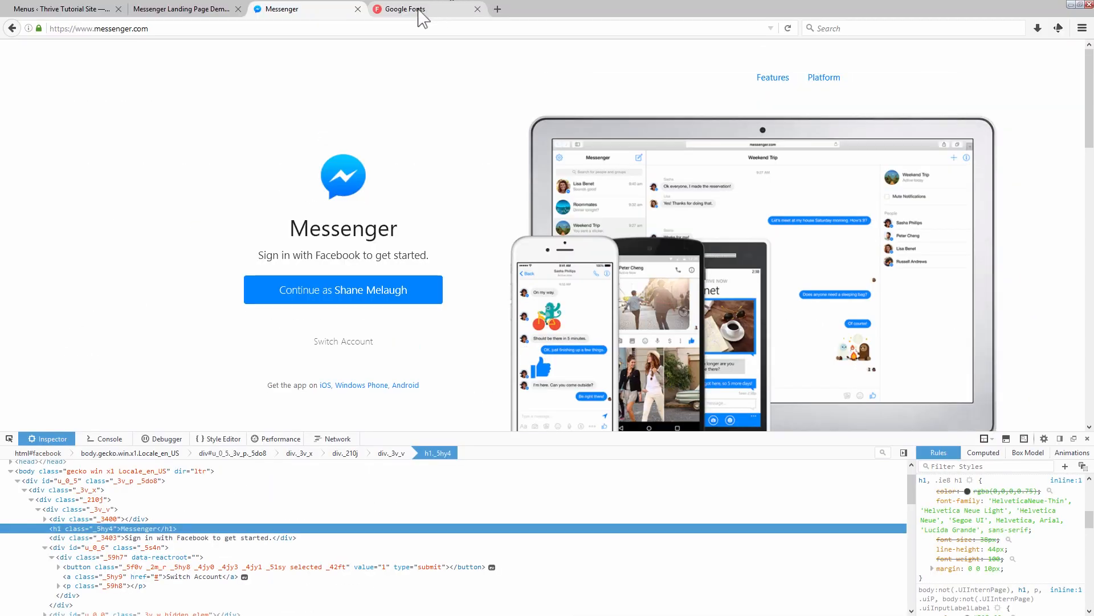
click(421, 17)
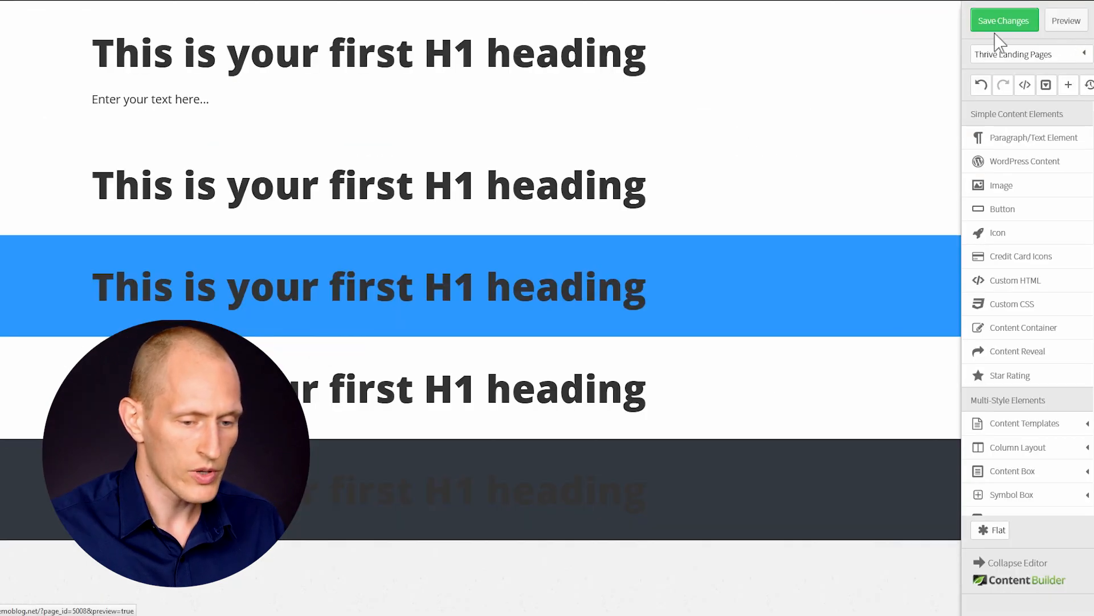
- In the landing page editor, save the changes, open the landing page font settings and start adding a new custom font from Heading 1
click(990, 26)
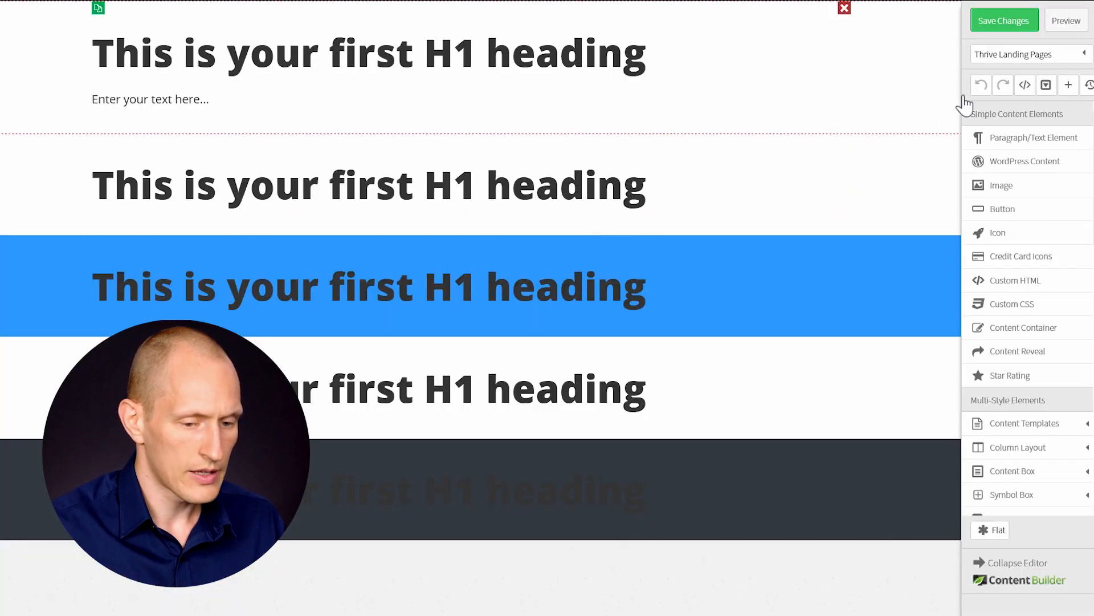
click(1020, 54)
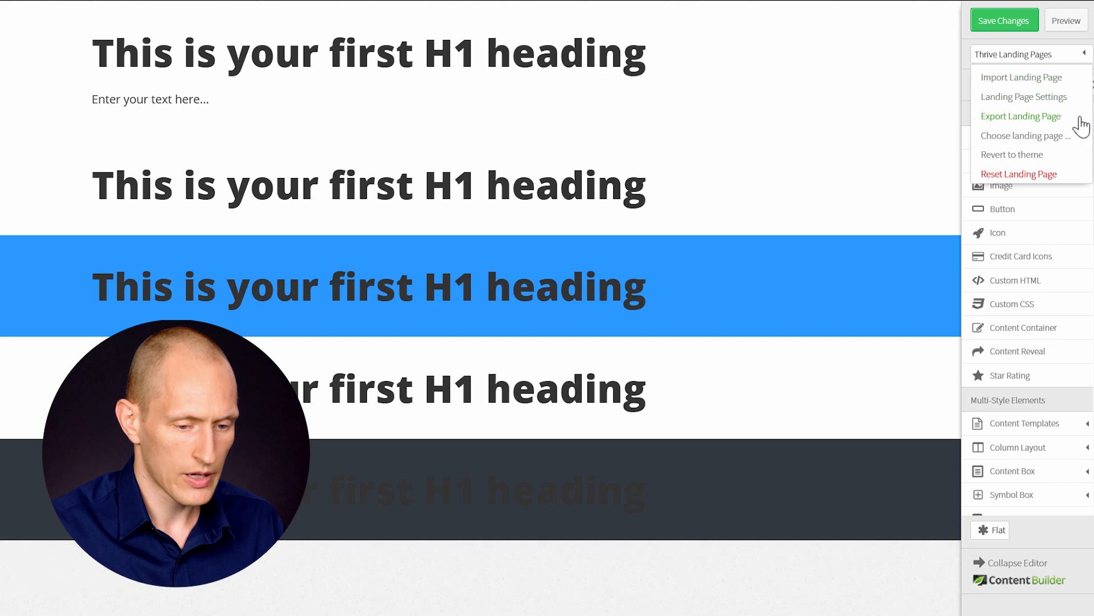
click(1039, 102)
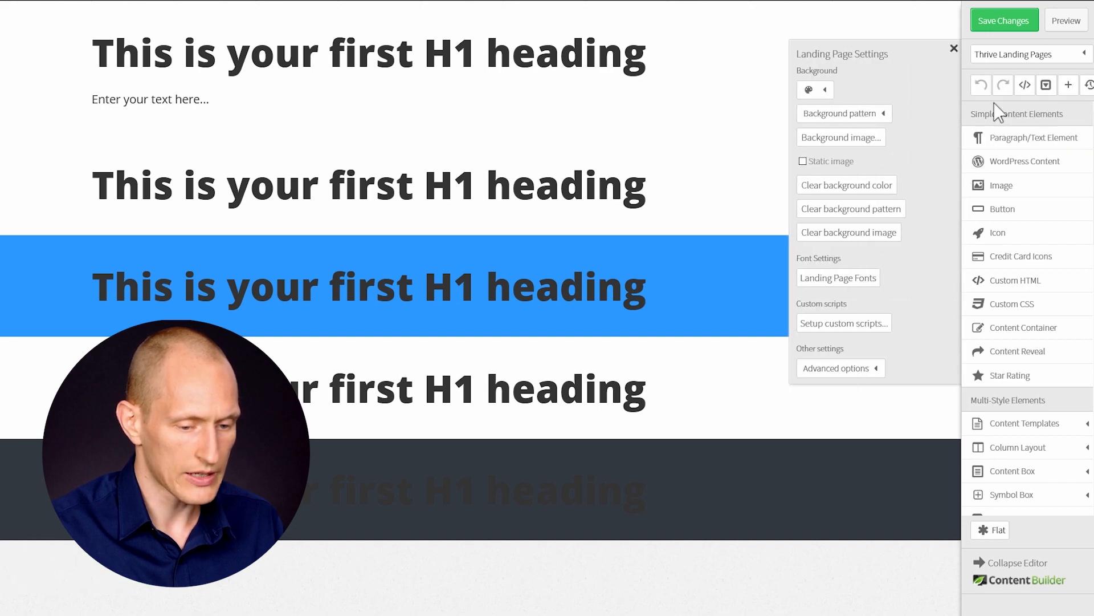
click(834, 282)
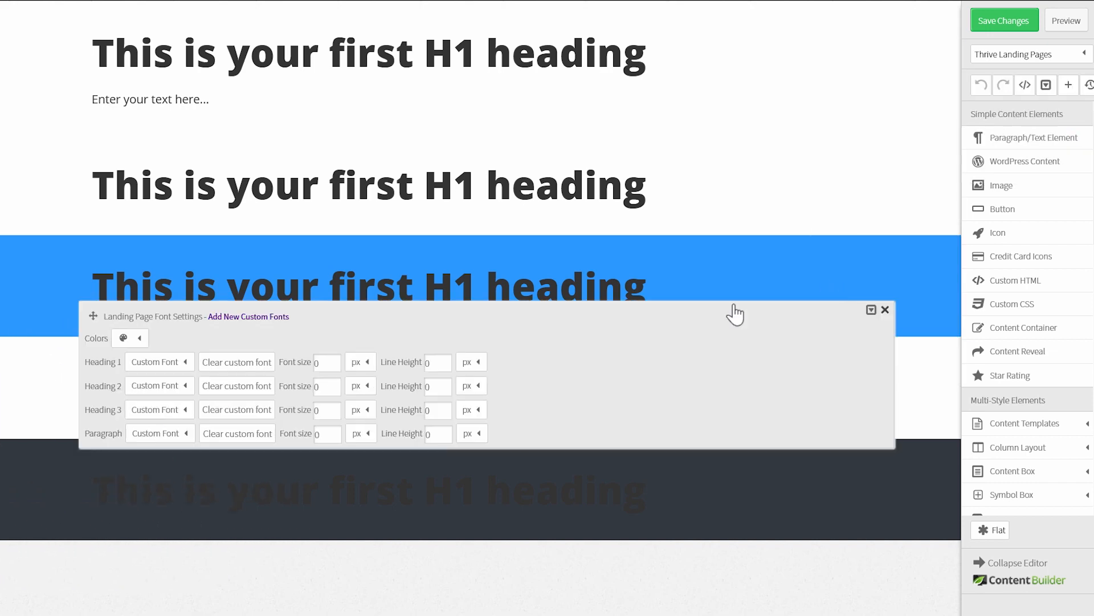
click(178, 369)
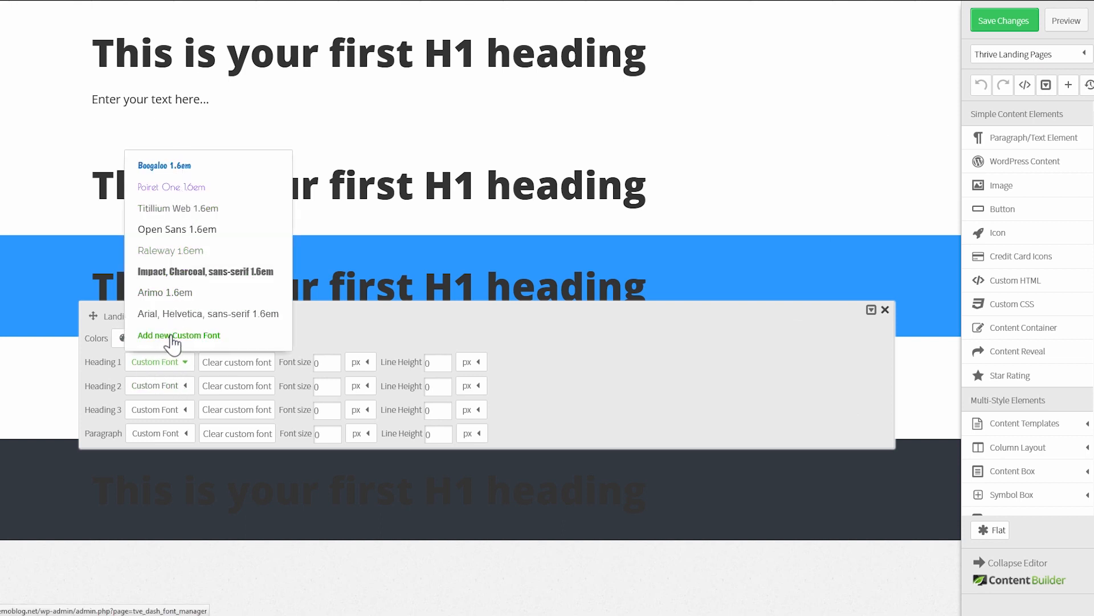
click(203, 338)
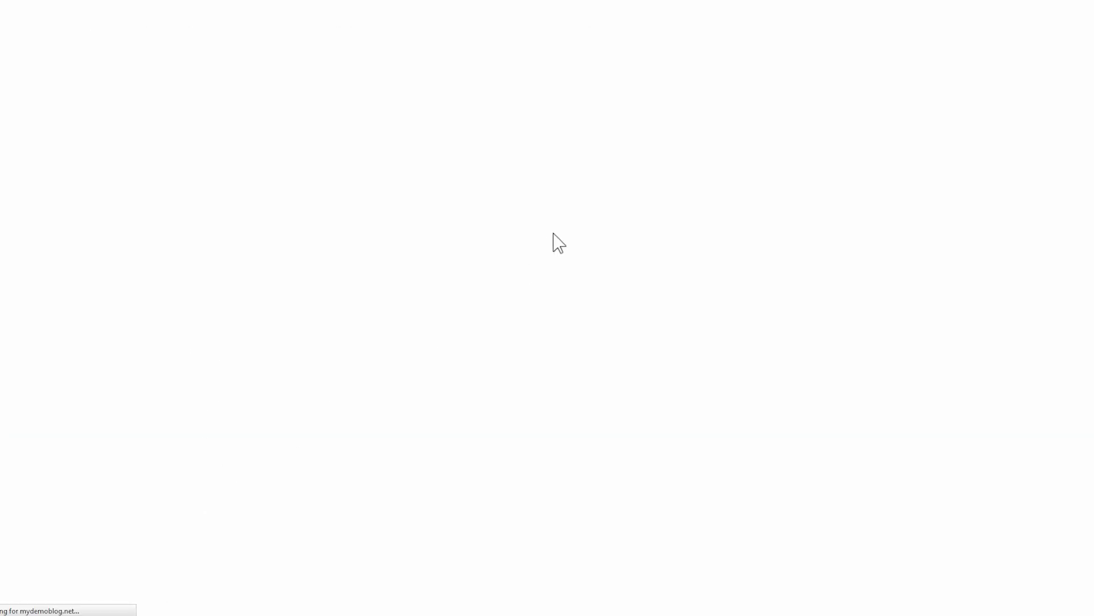
- Add and save Roboto as a custom font with regular style 300, bold style 500 and the latin character set
scroll(452, 175, down, 3)
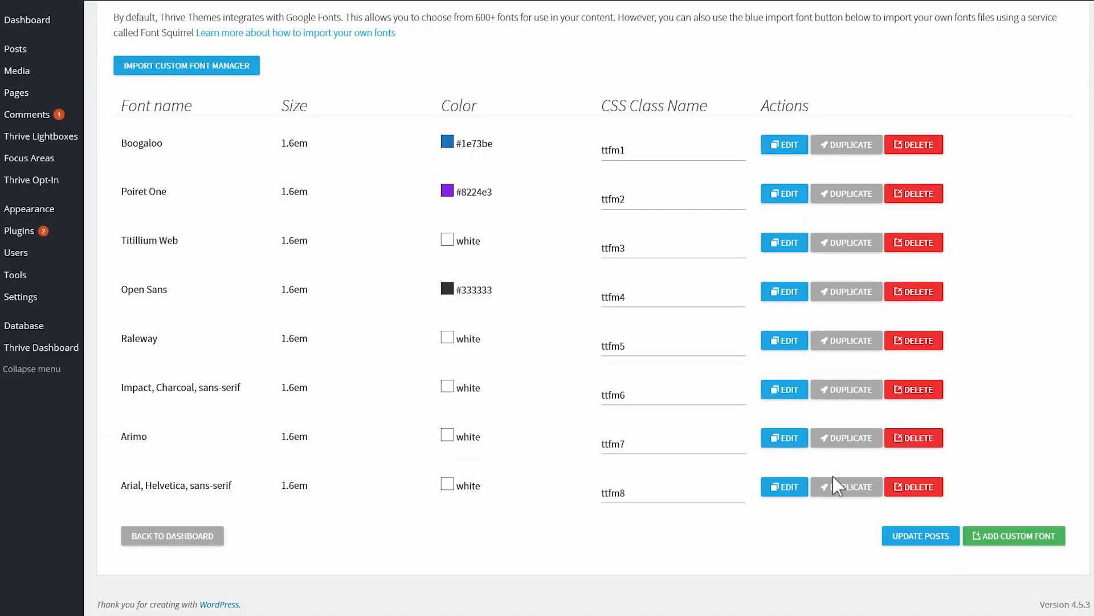
click(1016, 541)
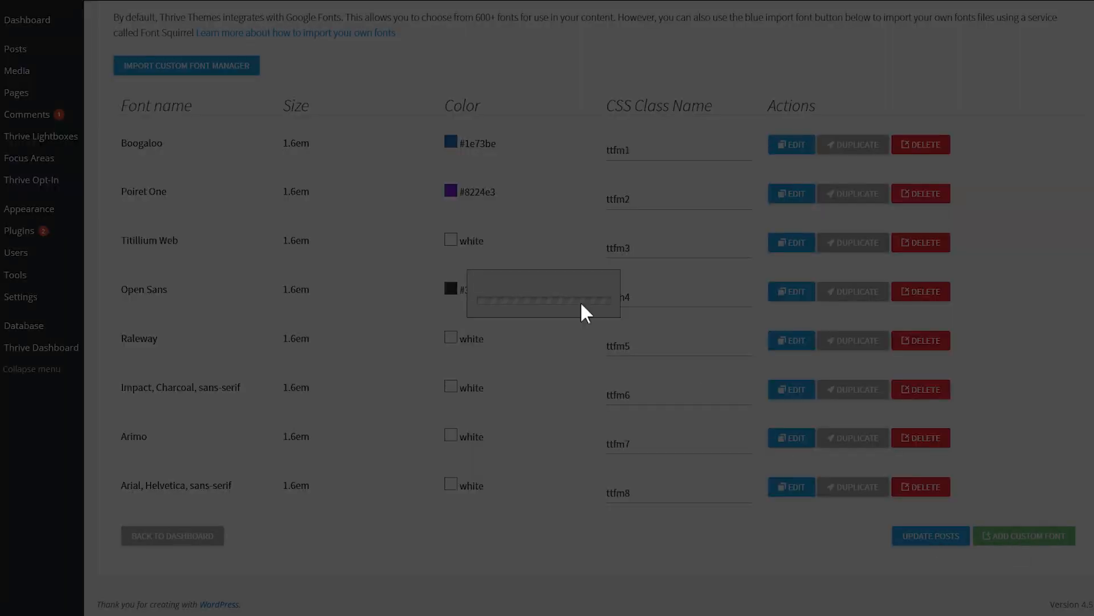
click(448, 285)
text(robo)
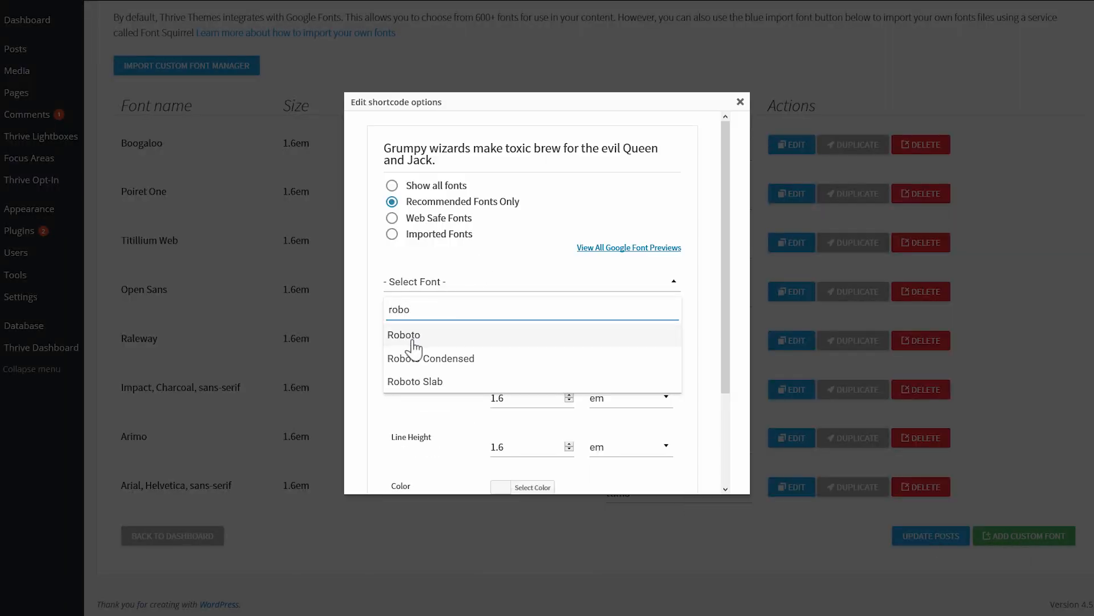
click(419, 341)
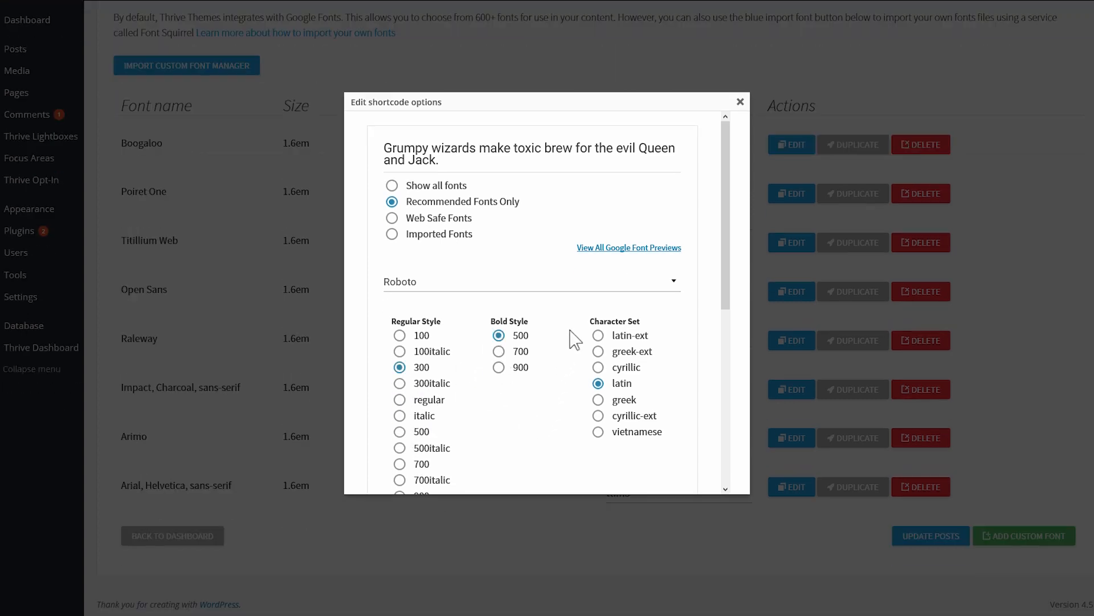
scroll(575, 340, down, 6)
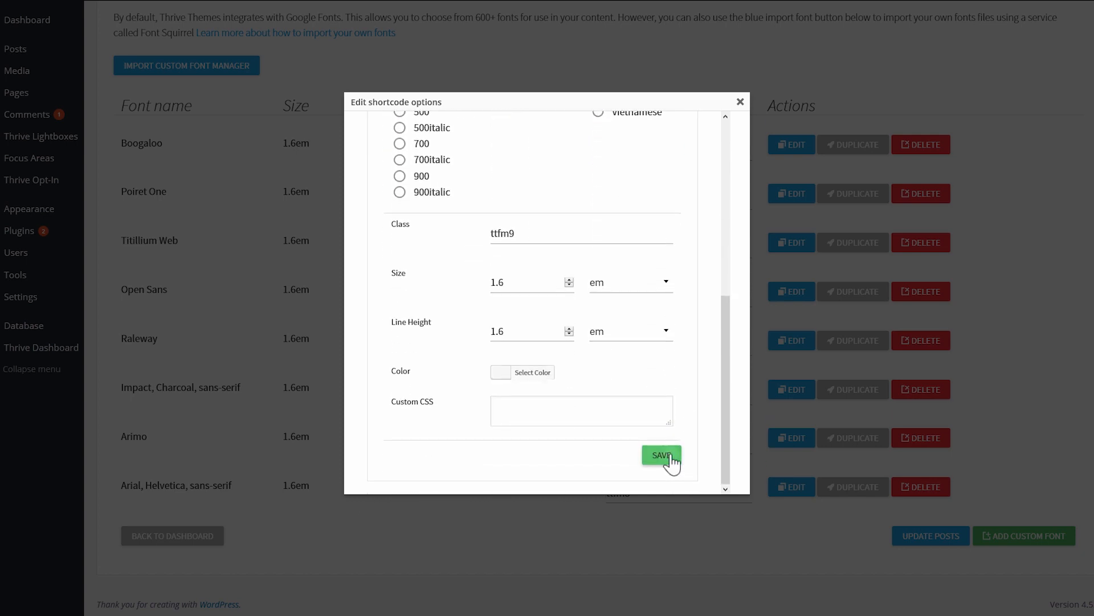
click(663, 456)
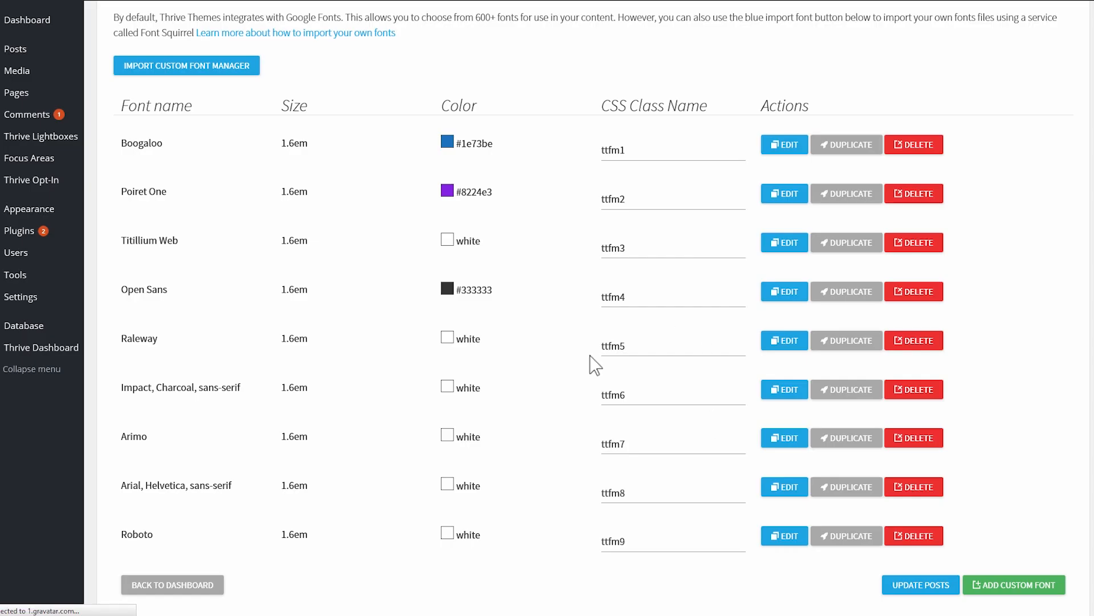
- Apply Roboto to Heading 1 (33 px, 1.20 em), Heading 2 (24 px, 1.2 em) and Paragraph (16 px, 1.6 em), and adjust the paragraph colour
scroll(550, 442, up, 3)
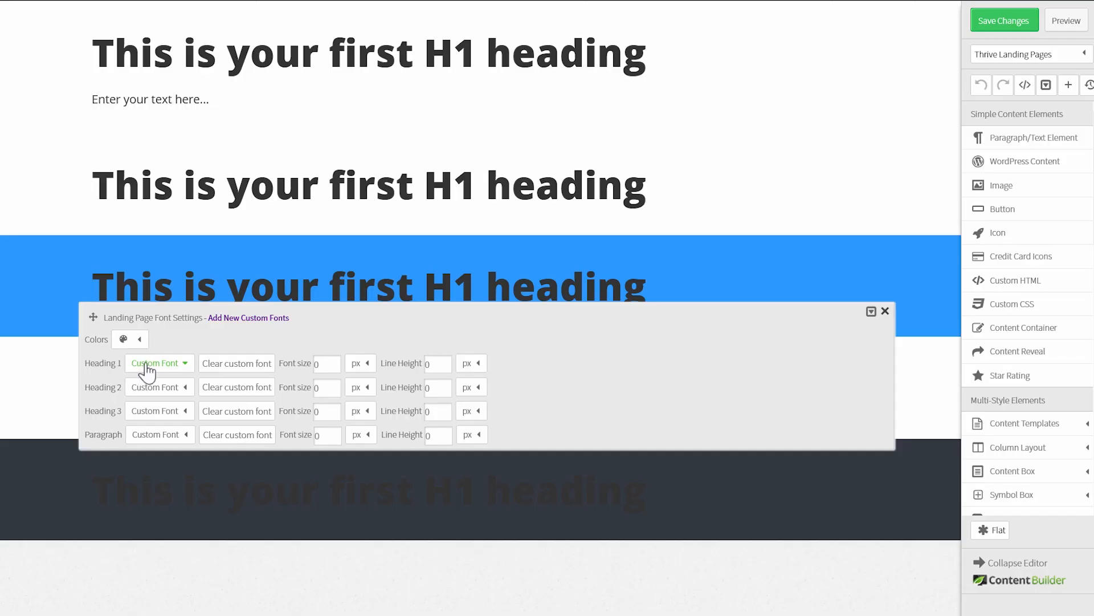
click(153, 366)
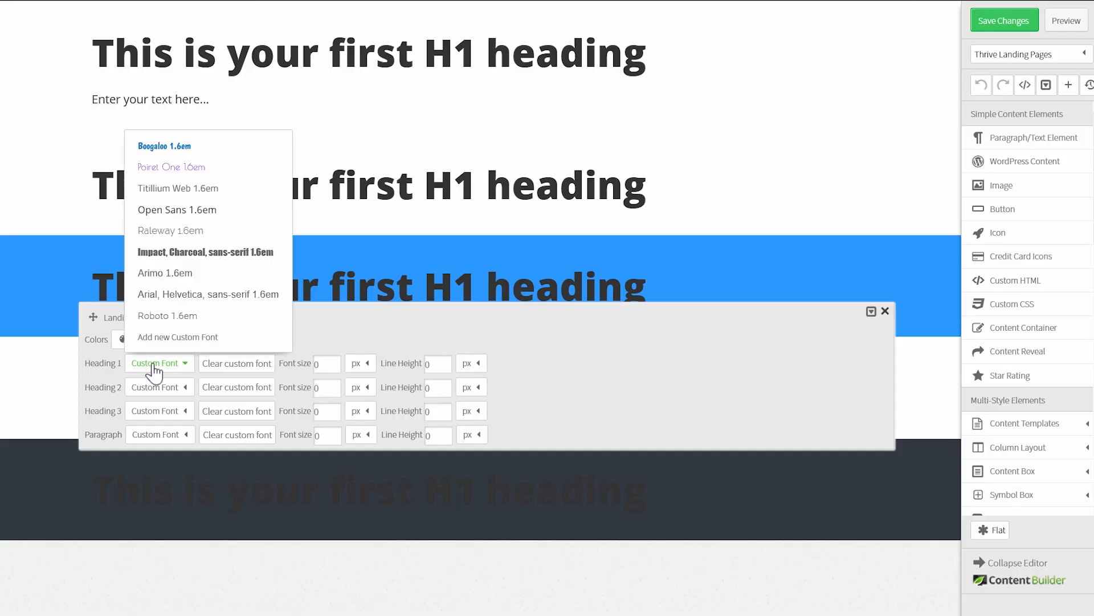
click(183, 317)
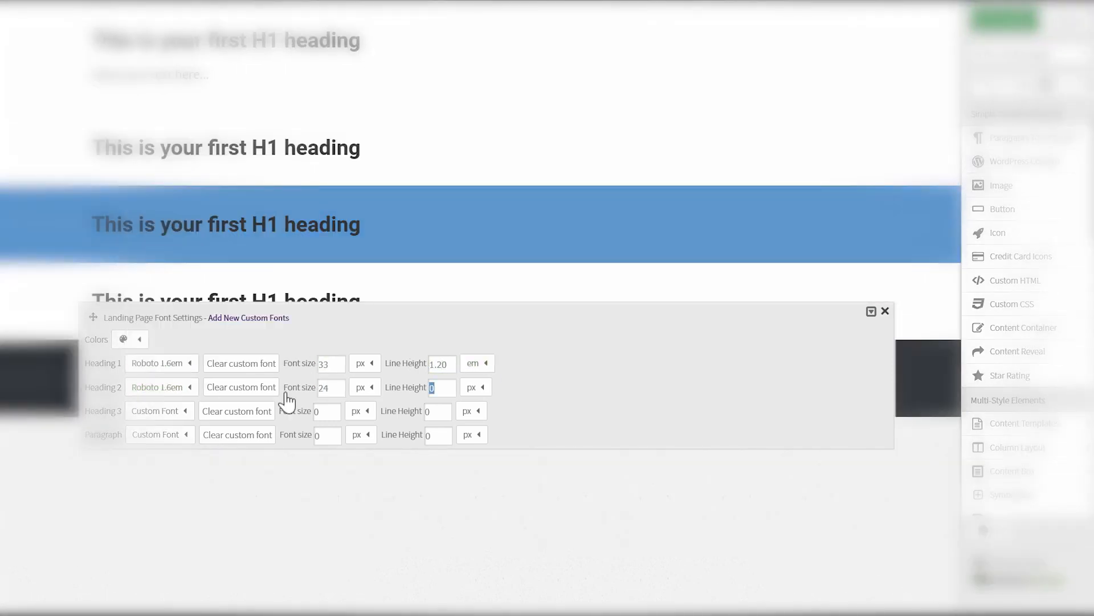
click(157, 434)
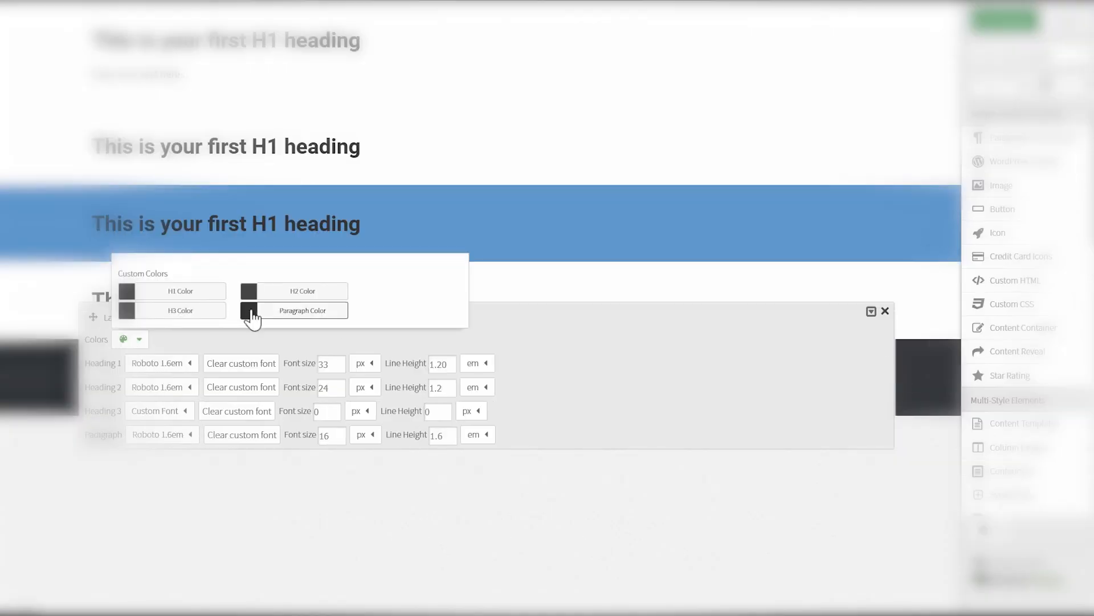
click(250, 311)
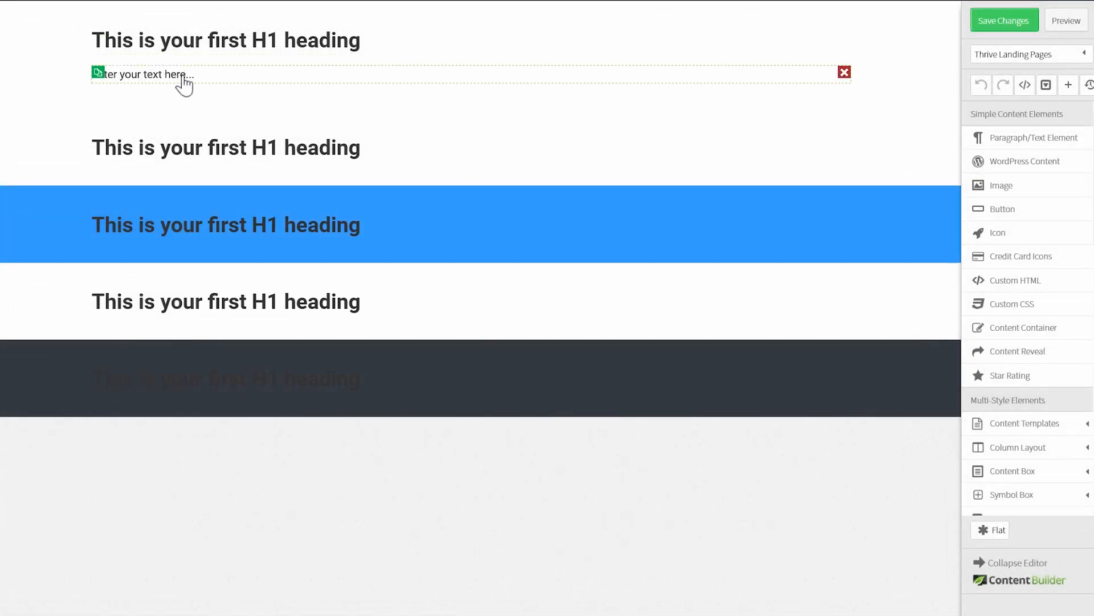
- Move the text paragraph below the second section's heading and delete the heading from the first section
drag(185, 85, 178, 174)
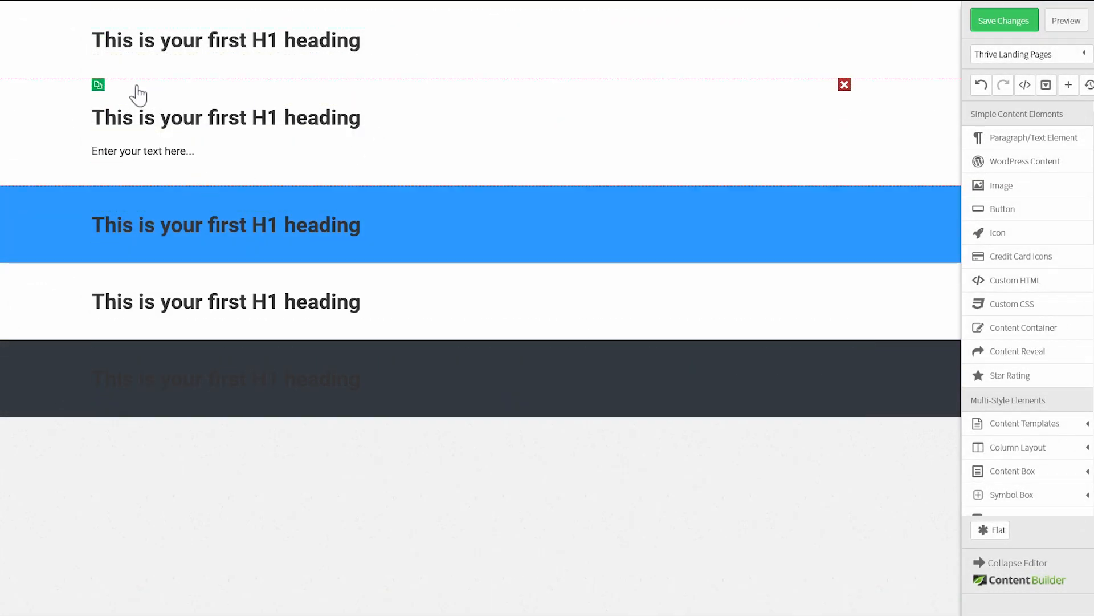
click(843, 34)
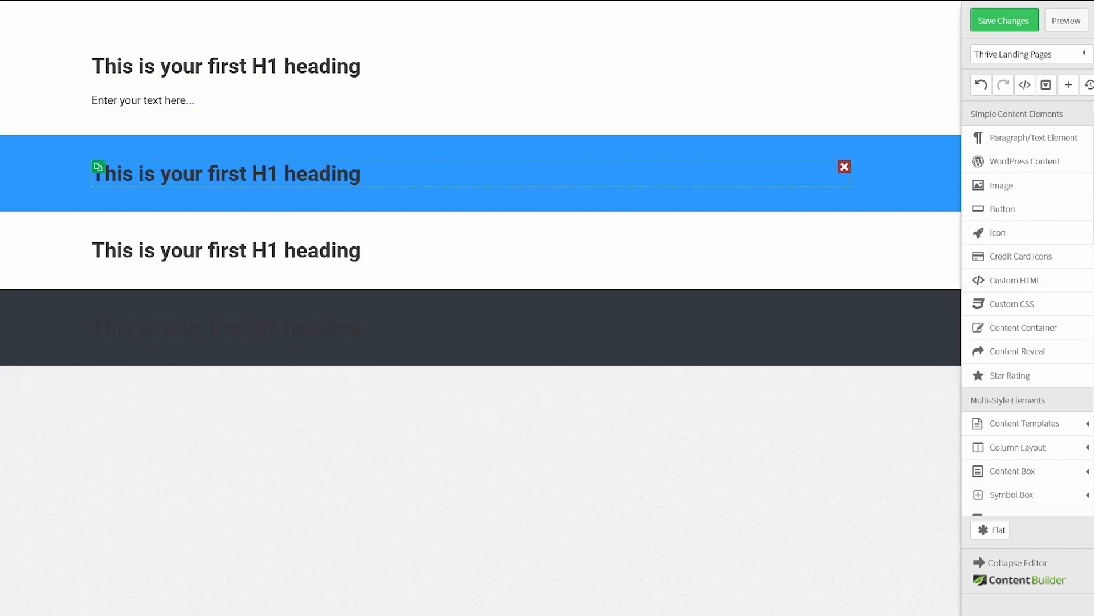
- Place a Custom Menu widget showing the Main Menu in the empty first section of the page
mouse_move(477, 0)
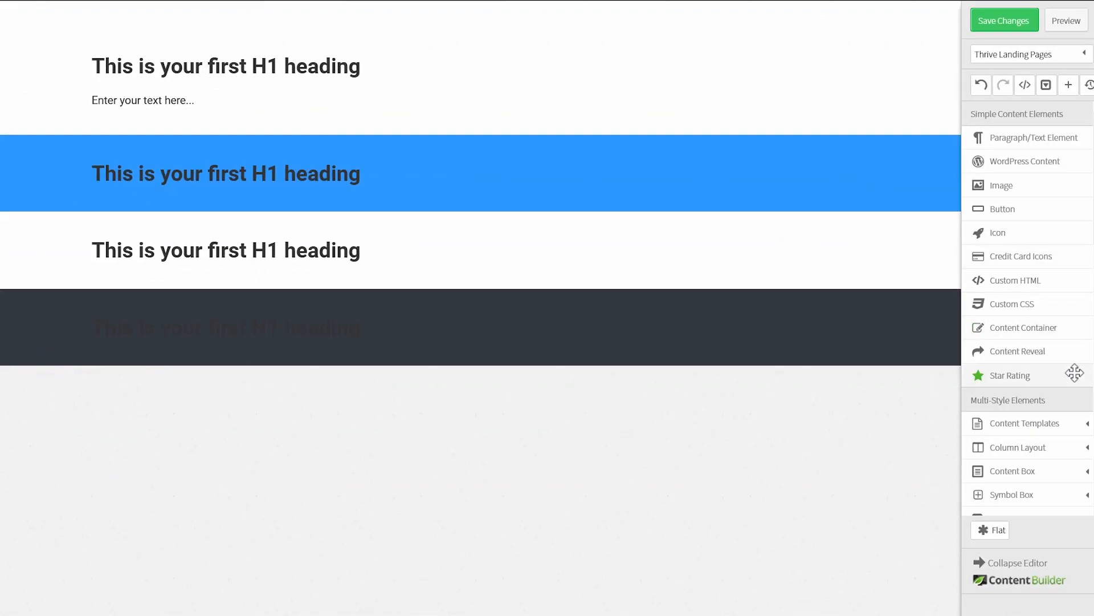
scroll(1075, 372, down, 10)
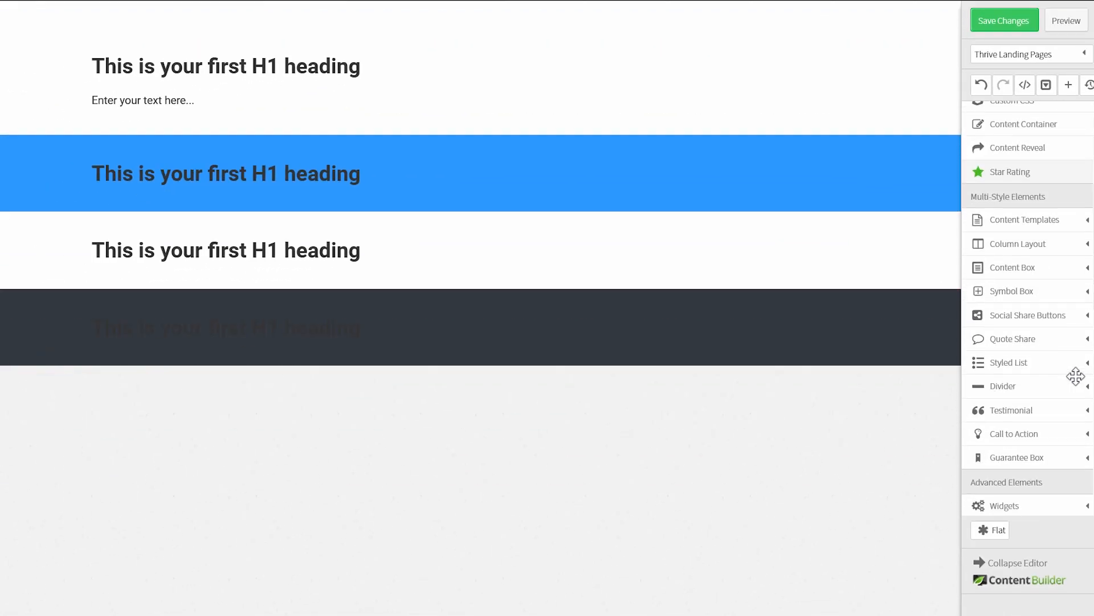
scroll(1026, 285, up, 1)
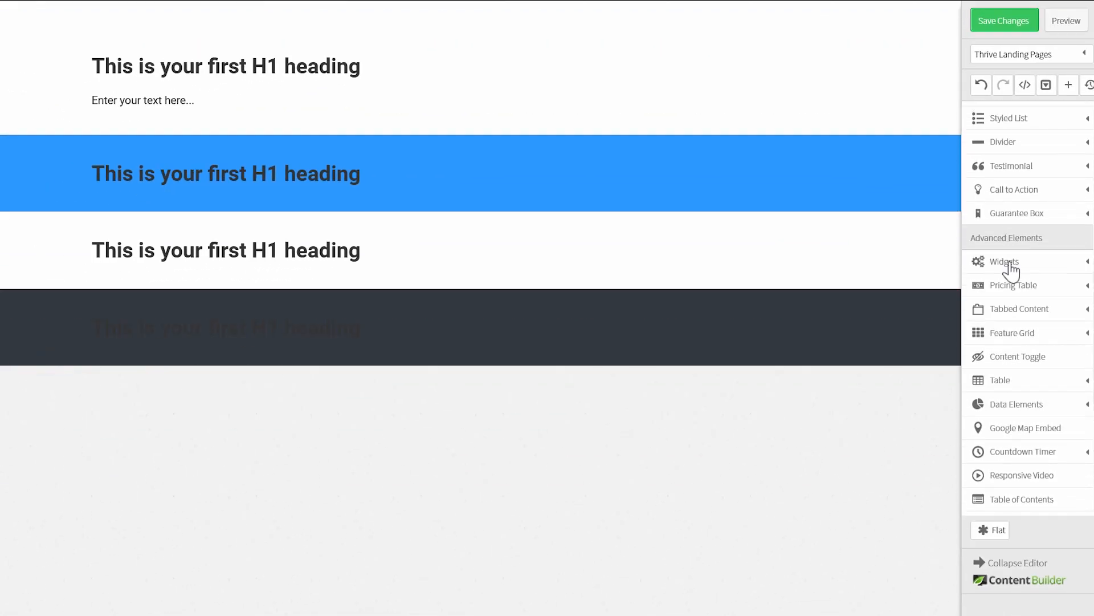
click(1009, 264)
drag(1023, 282, 608, 15)
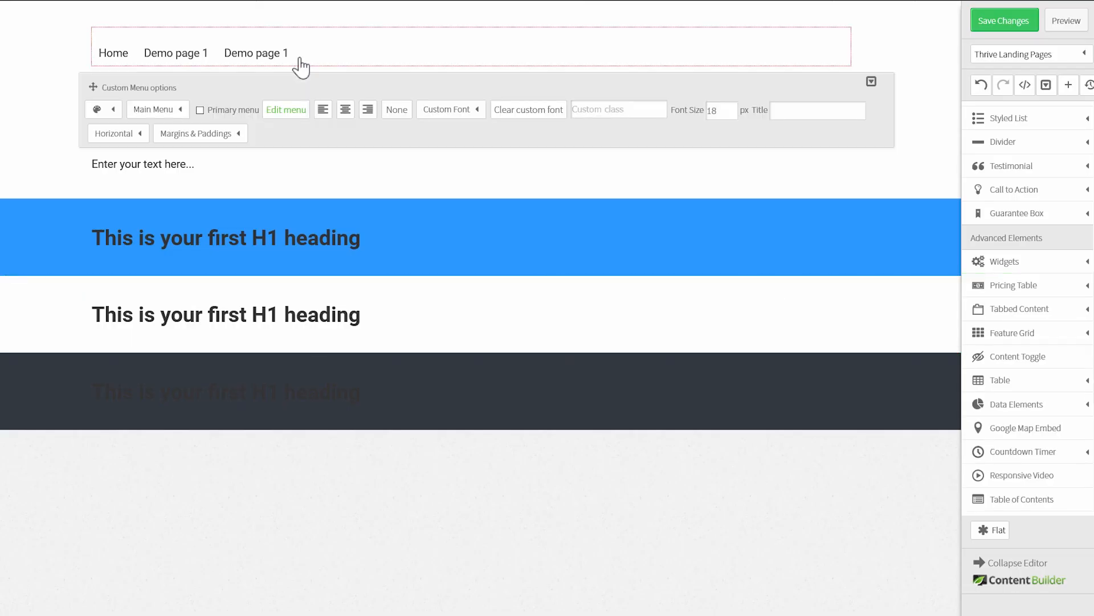
- Align the custom menu to the right, check its colour options and close the menu settings
click(368, 109)
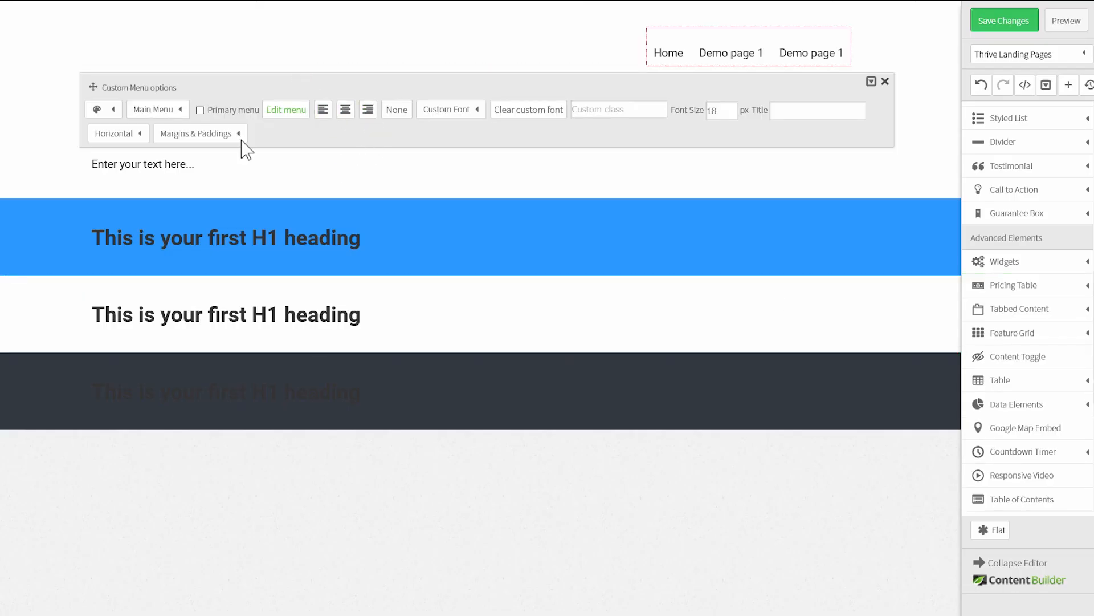
click(98, 110)
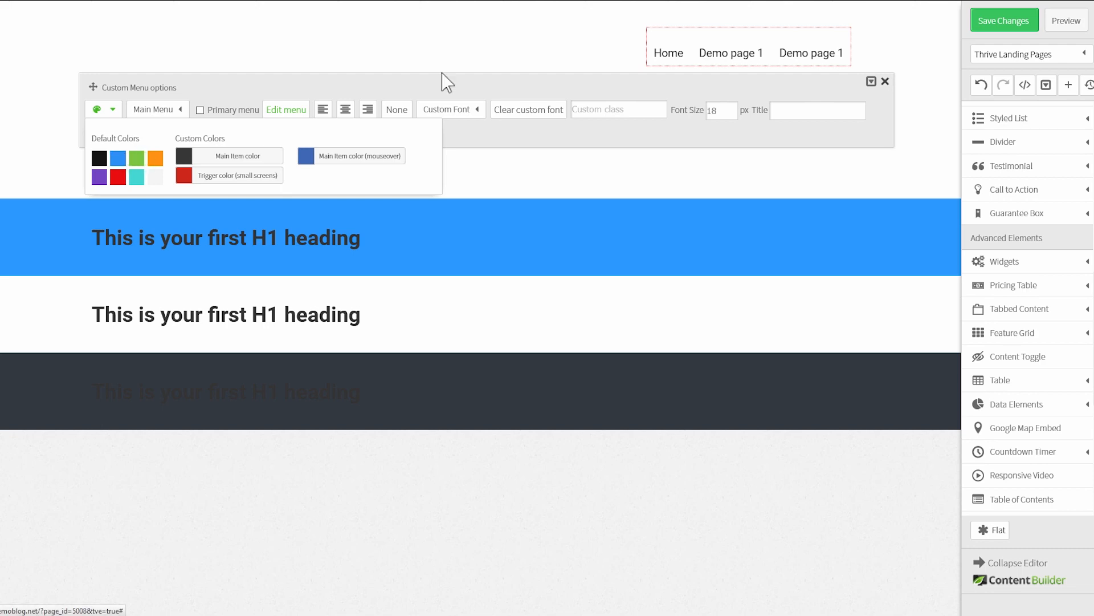
click(626, 224)
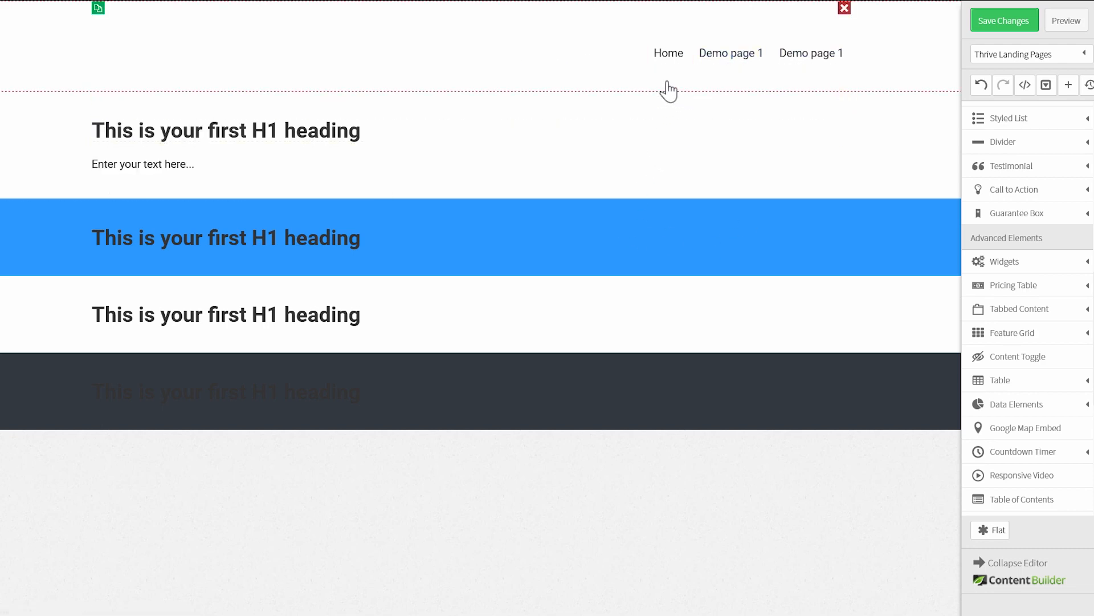
- Set the custom menu's top margin to 0 px and close its settings
click(652, 68)
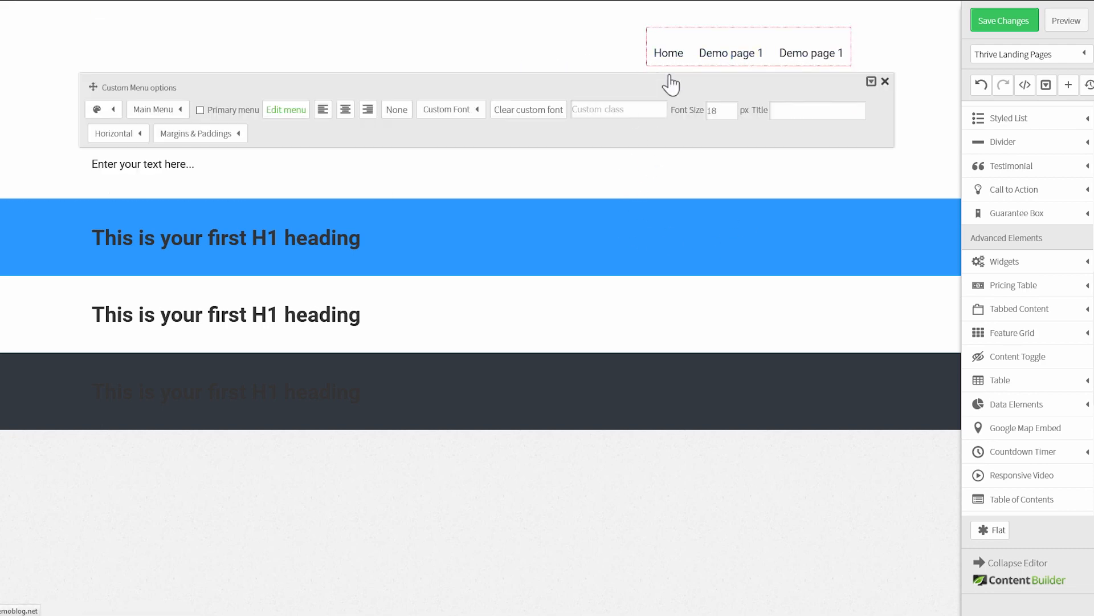
click(654, 36)
click(648, 57)
click(182, 137)
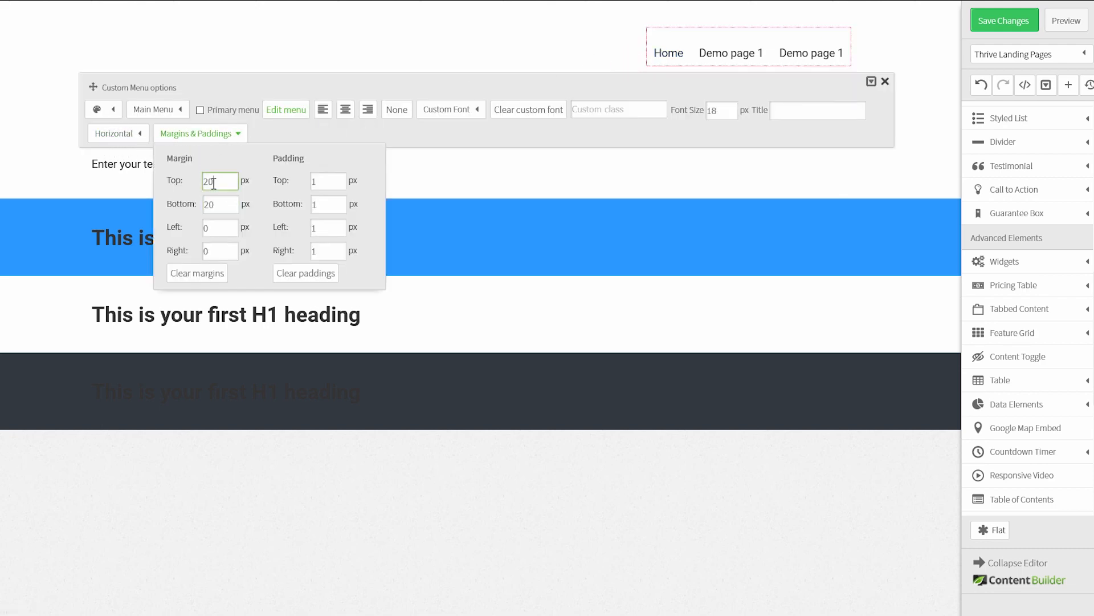
text(0)
key(Tab)
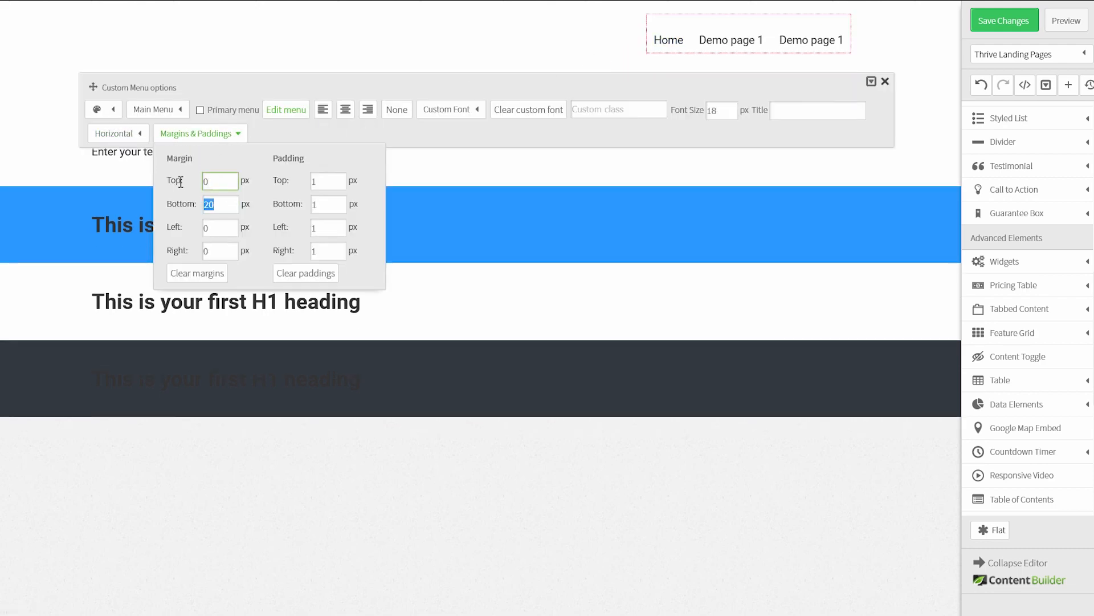
click(588, 223)
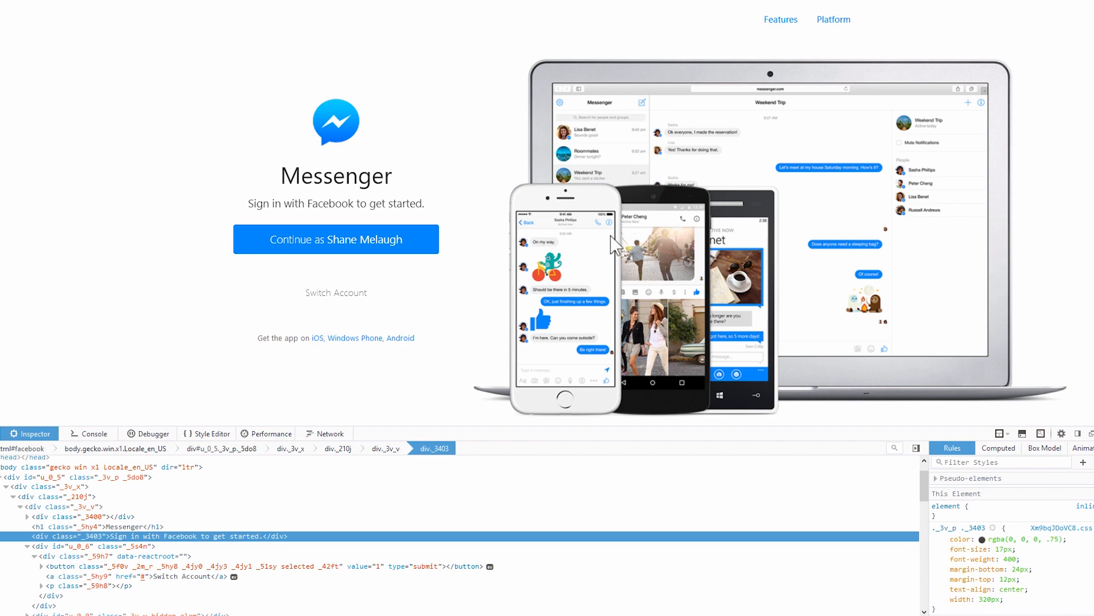
- Place a two-column 1/3 and 2/3 layout above the H1 heading in the second section
mouse_move(361, 0)
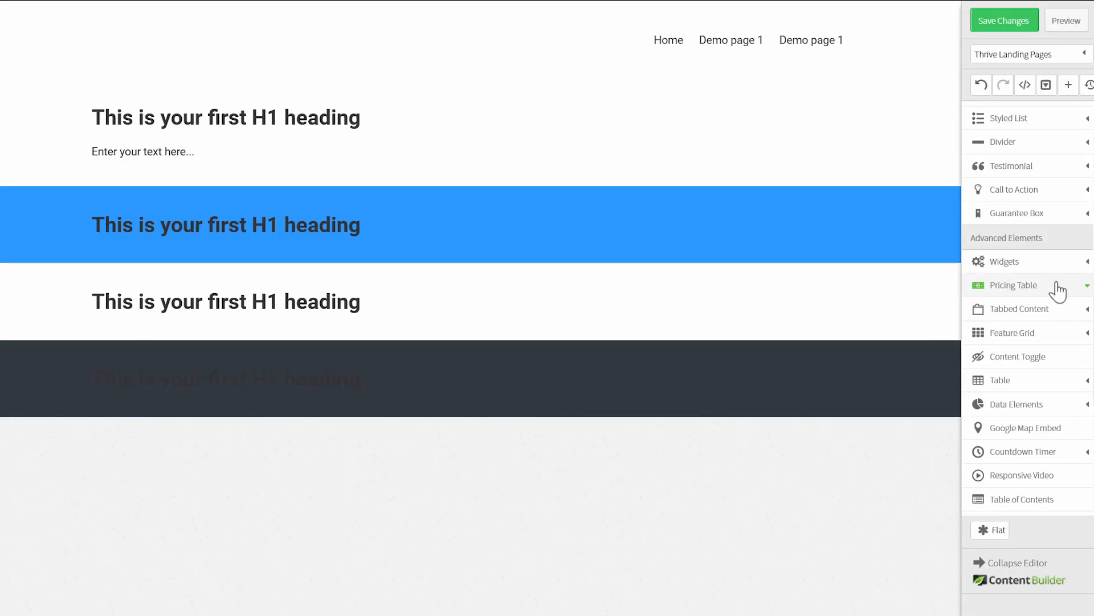
scroll(1054, 282, up, 3)
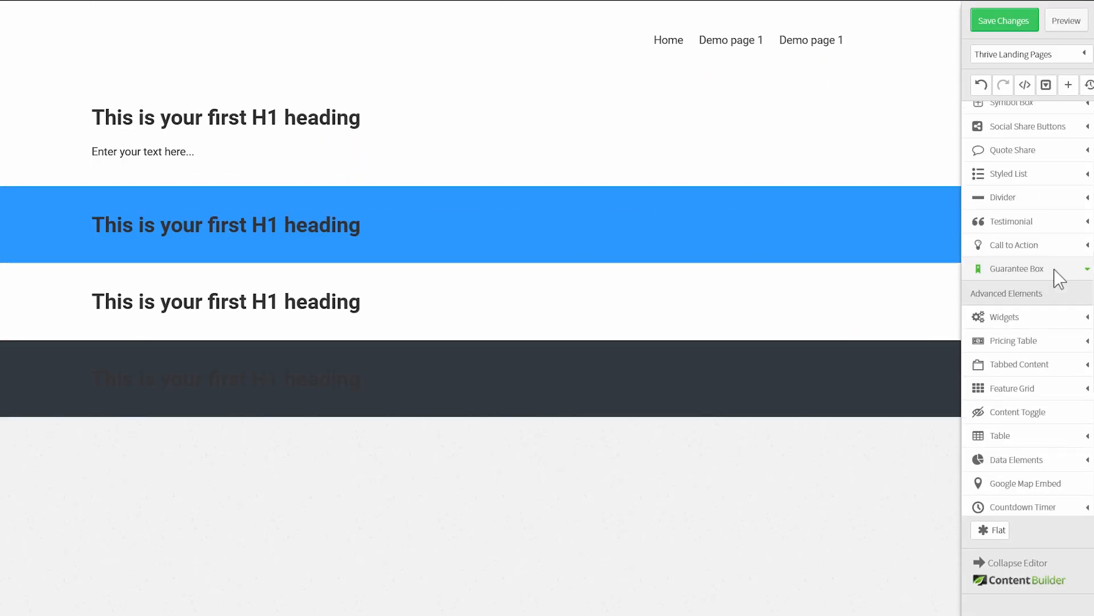
scroll(1056, 277, up, 3)
click(1050, 245)
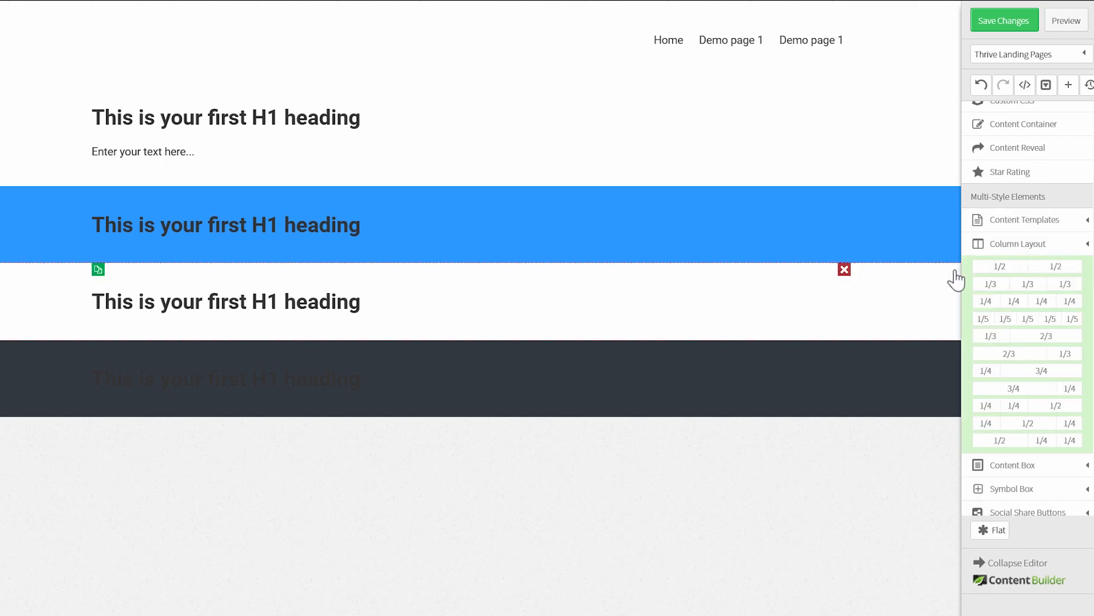
drag(1043, 336, 563, 91)
mouse_move(336, 198)
mouse_down()
mouse_move(339, 172)
mouse_move(340, 188)
mouse_up()
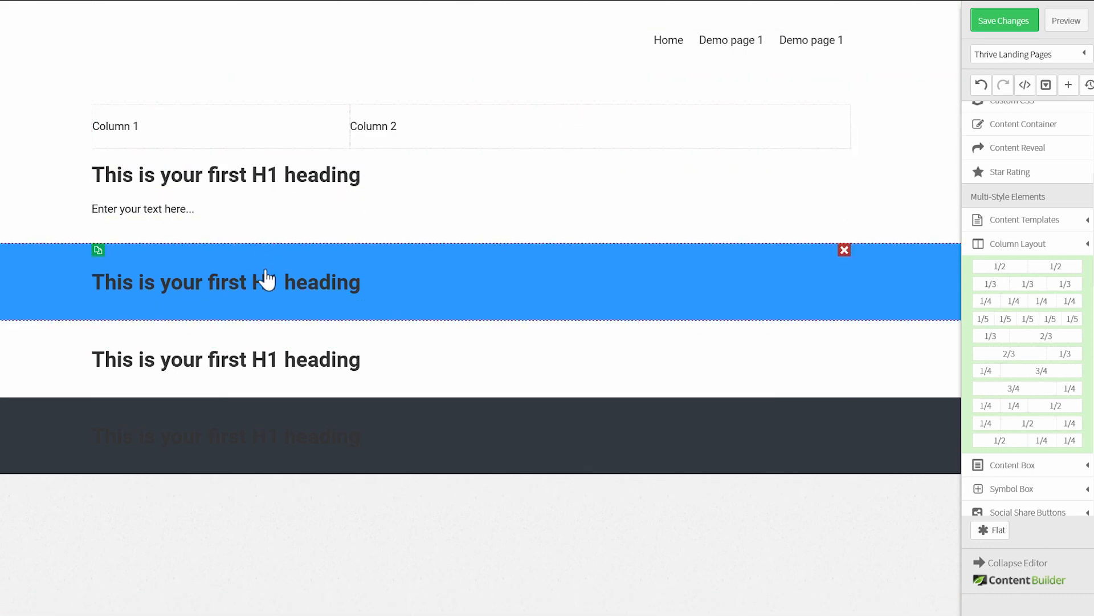
- Insert the title.png device image in the wider column and delete that column's placeholder text
scroll(1057, 222, up, 3)
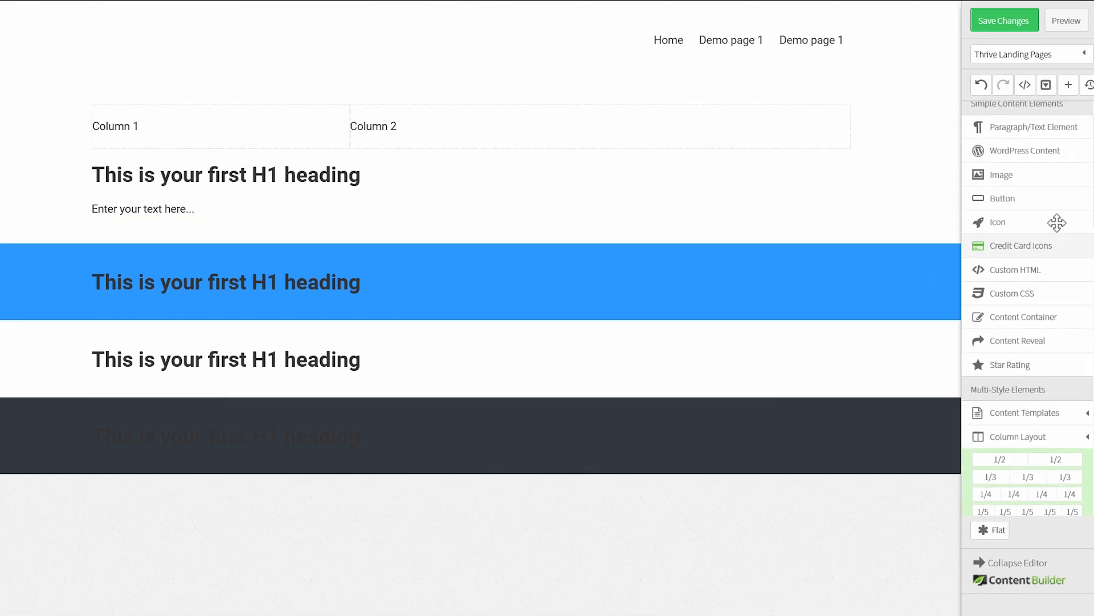
drag(976, 183, 544, 122)
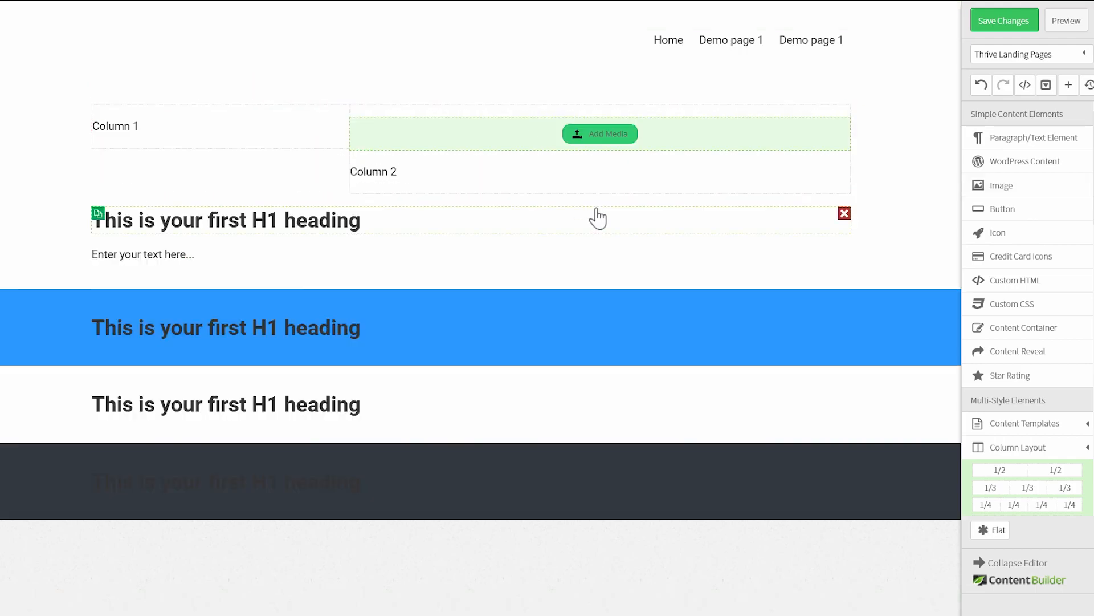
click(609, 141)
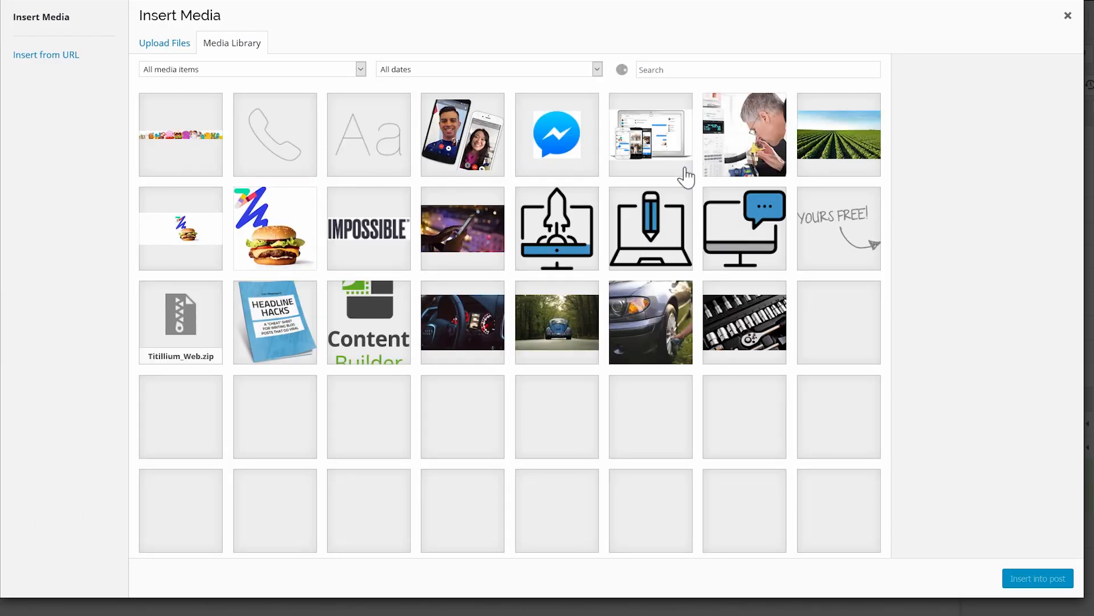
click(649, 139)
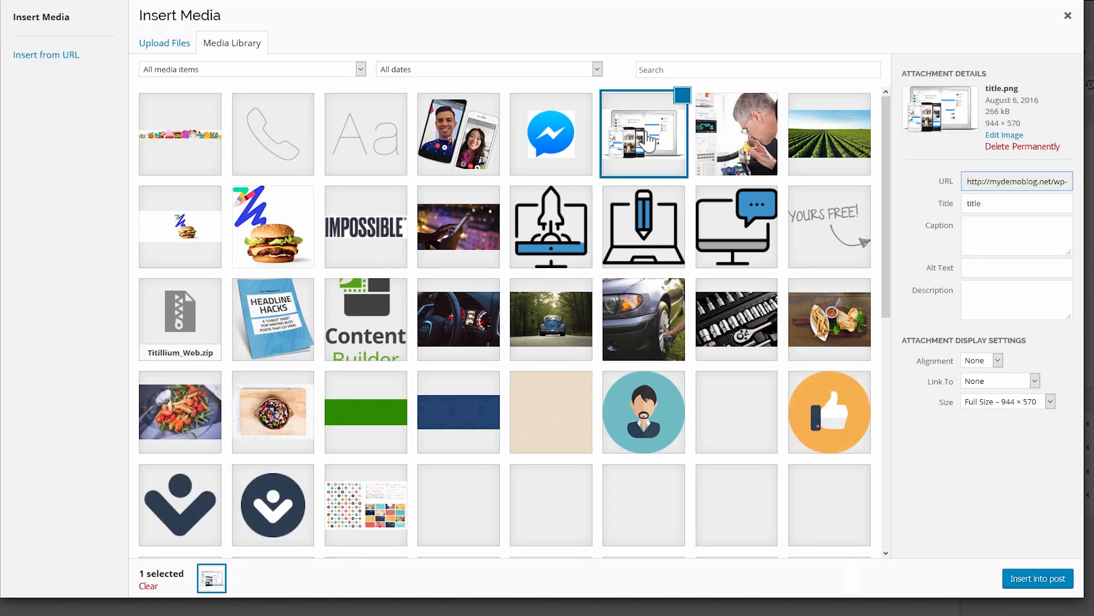
click(1038, 582)
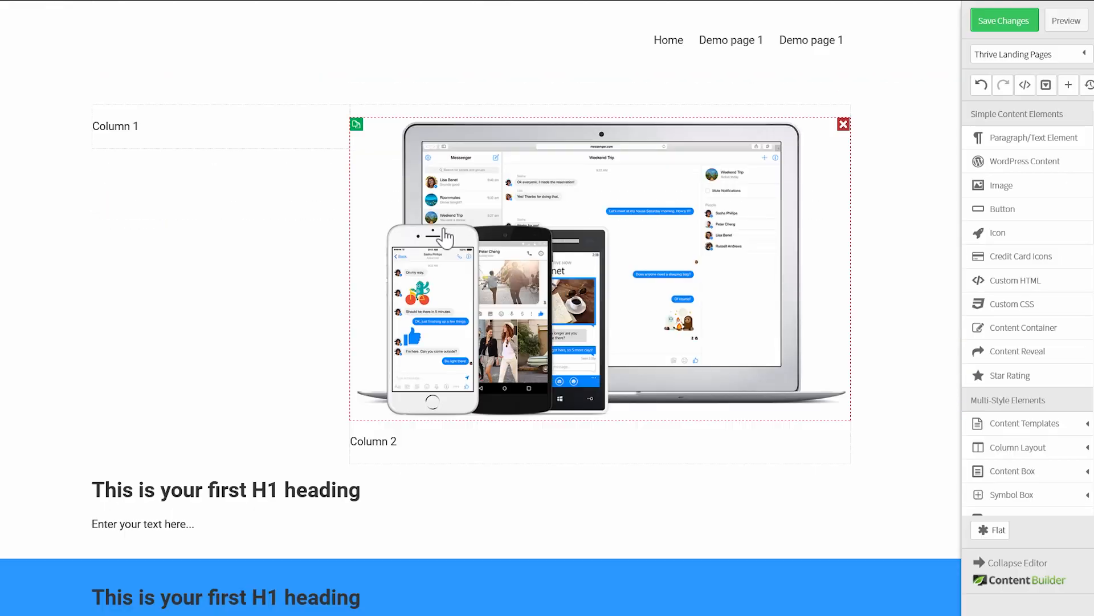
click(842, 441)
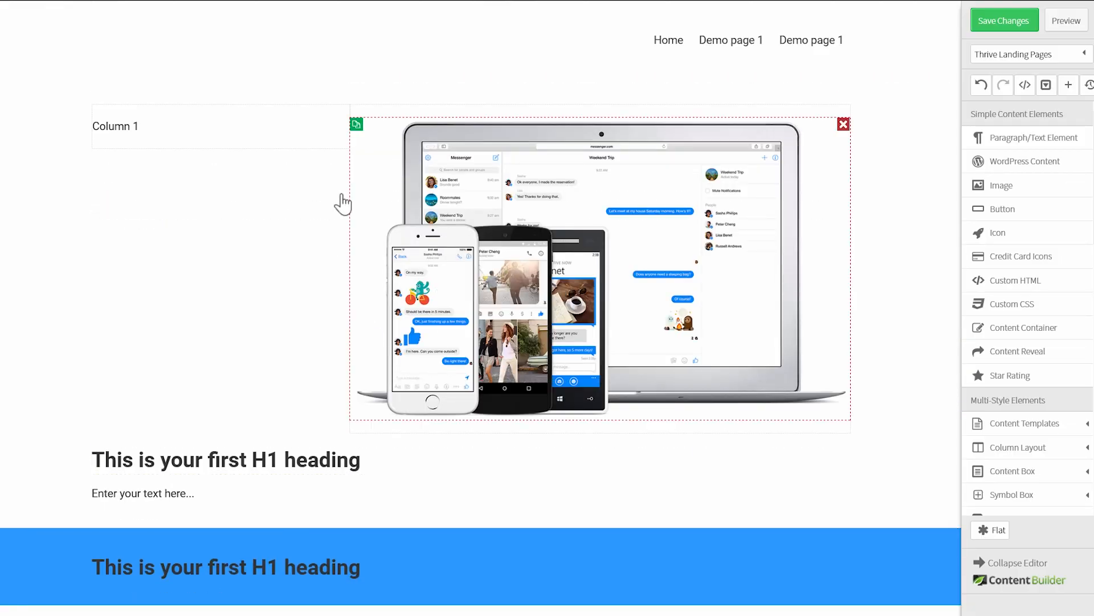
- Select the narrow column's placeholder text and inspect the sign-in button's styles on the Messenger homepage
click(173, 127)
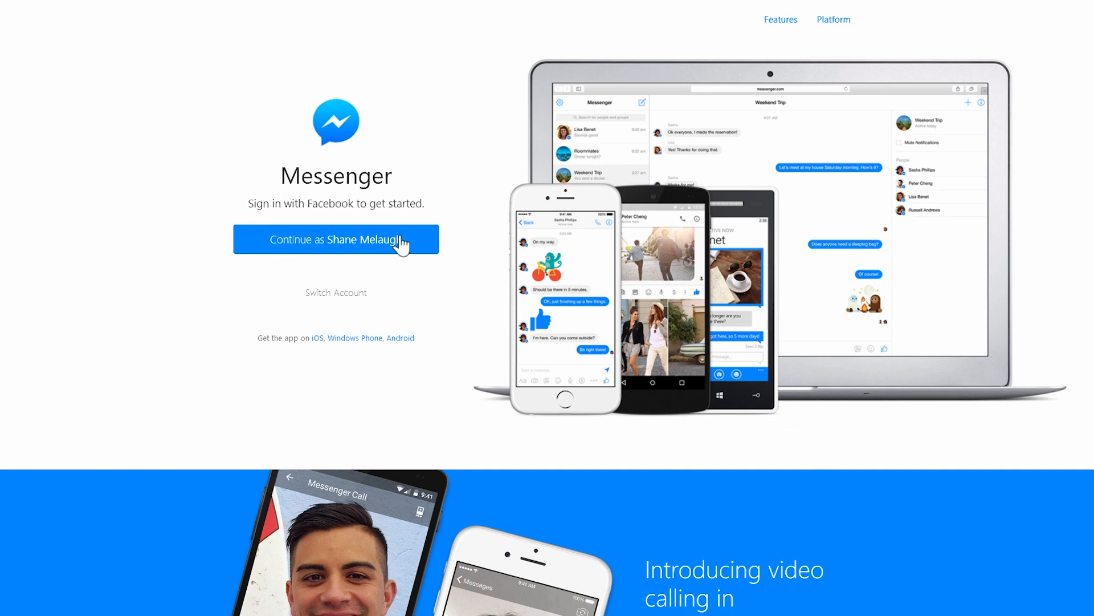
right_click(436, 245)
click(450, 365)
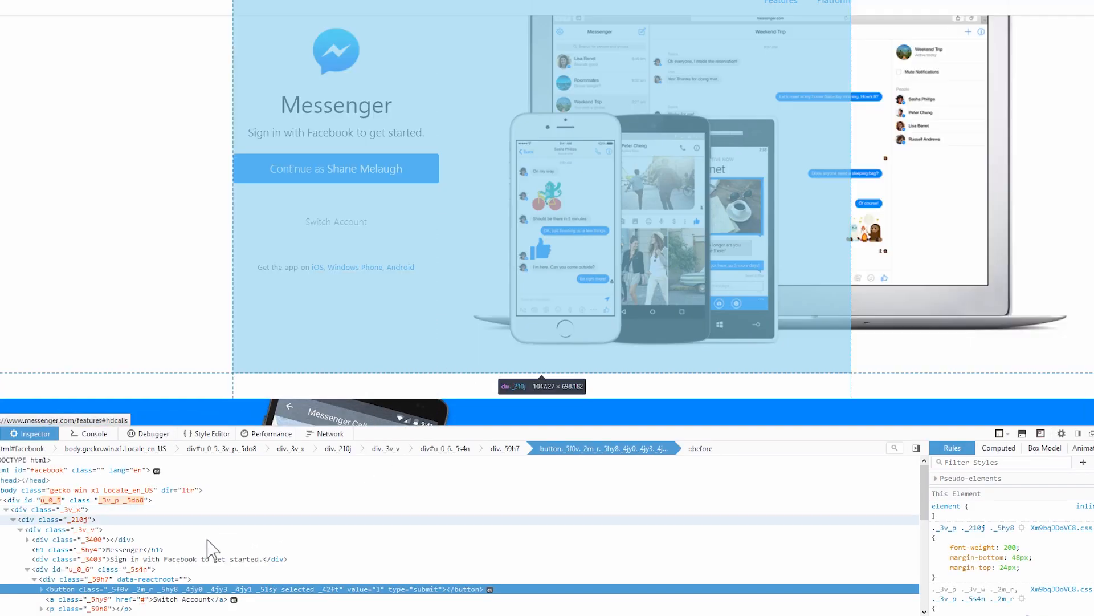
scroll(1049, 550, down, 3)
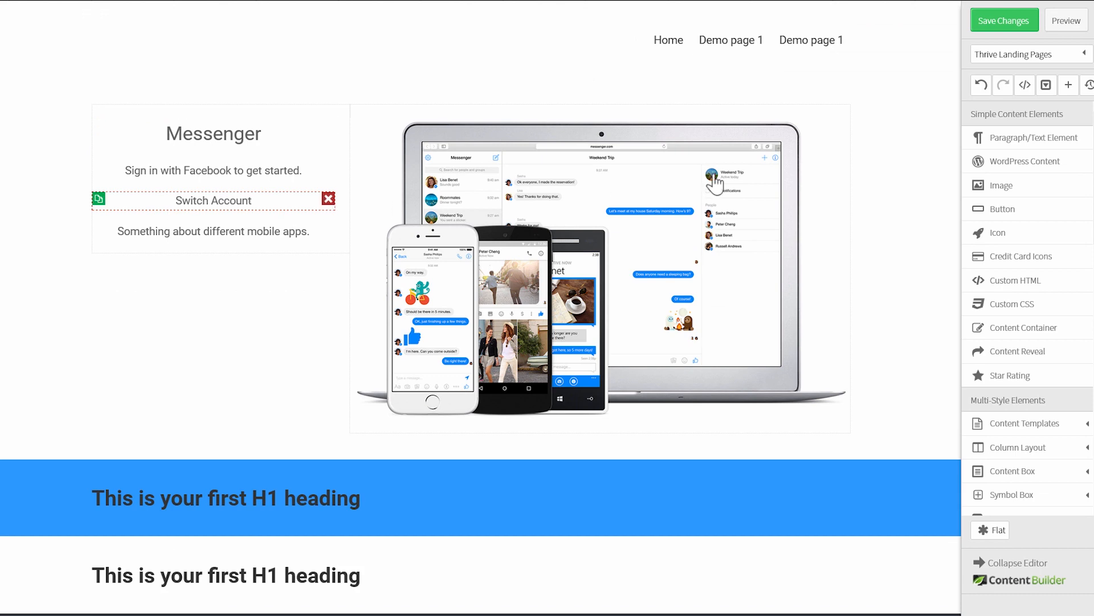
- Add a button below the sign-in sentence with Style 1, Normal size and Full Width
drag(1006, 209, 249, 197)
click(158, 150)
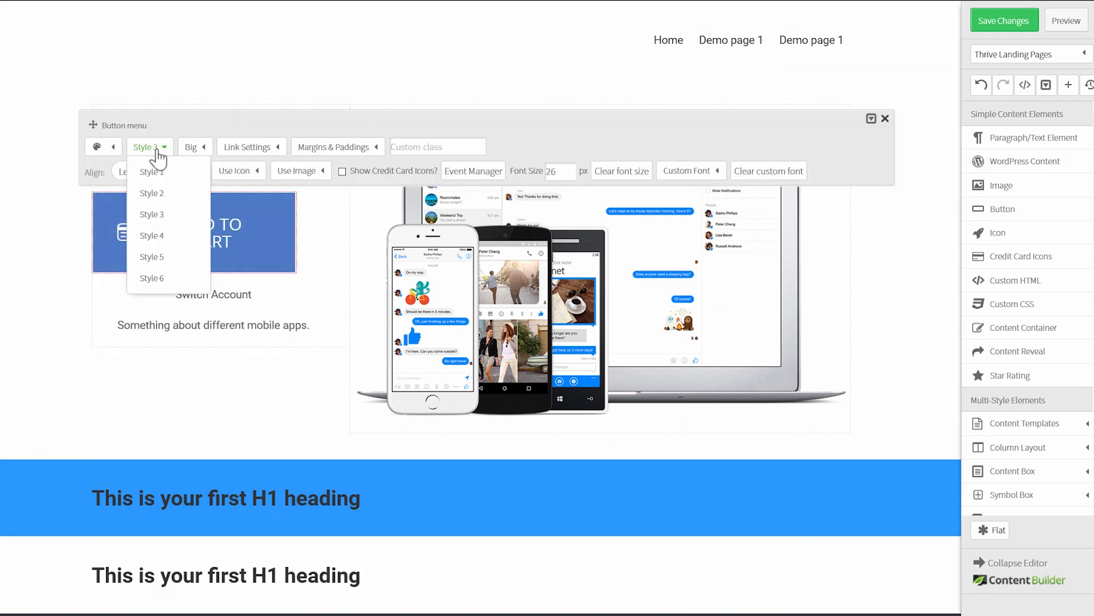
click(158, 173)
click(192, 149)
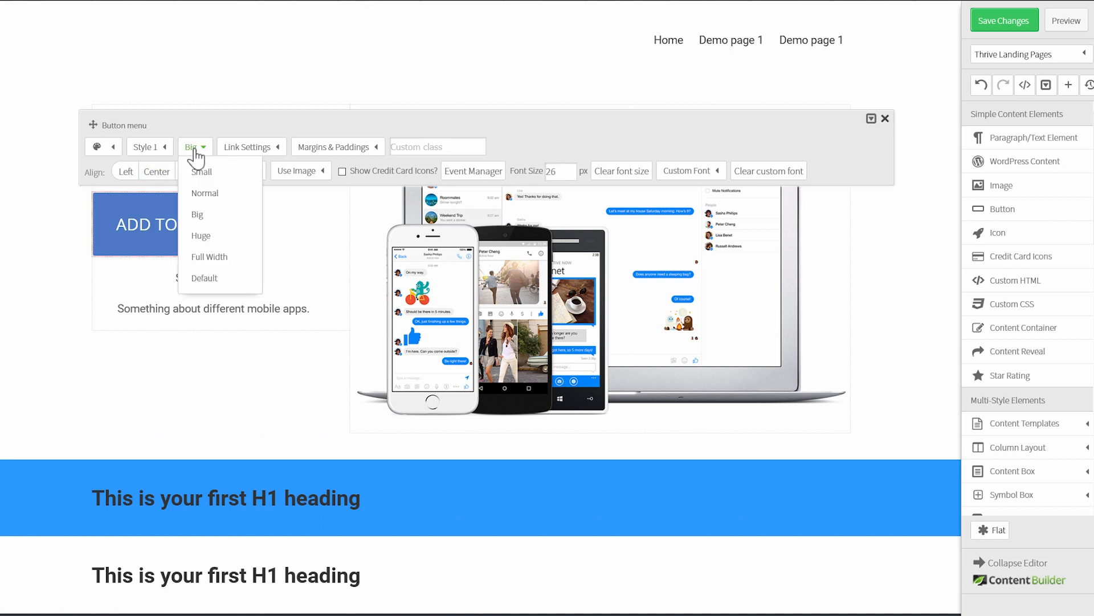
click(206, 193)
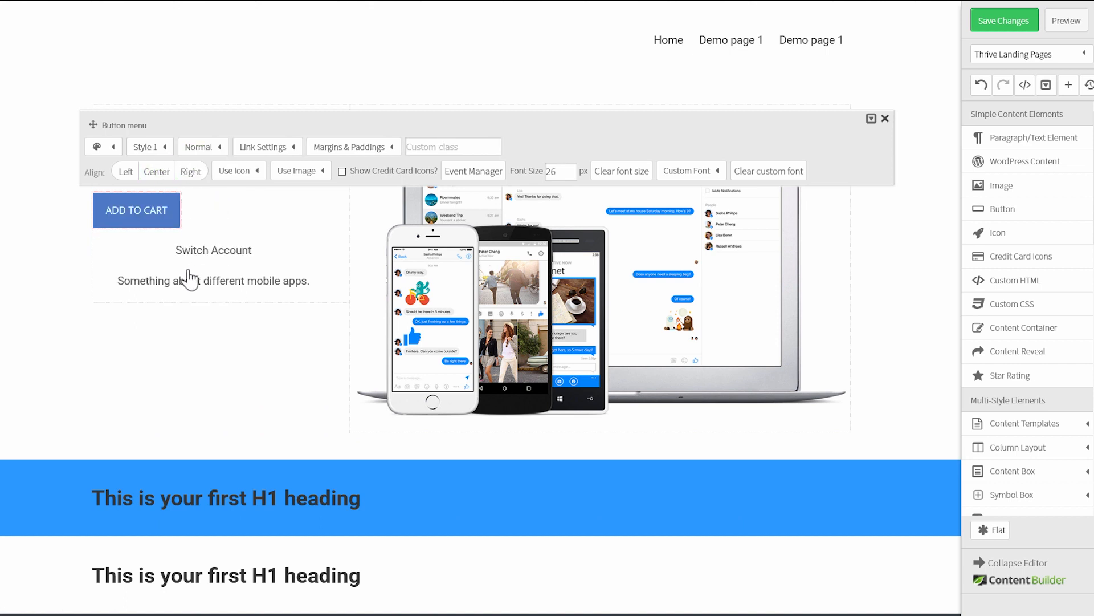
click(208, 150)
click(235, 256)
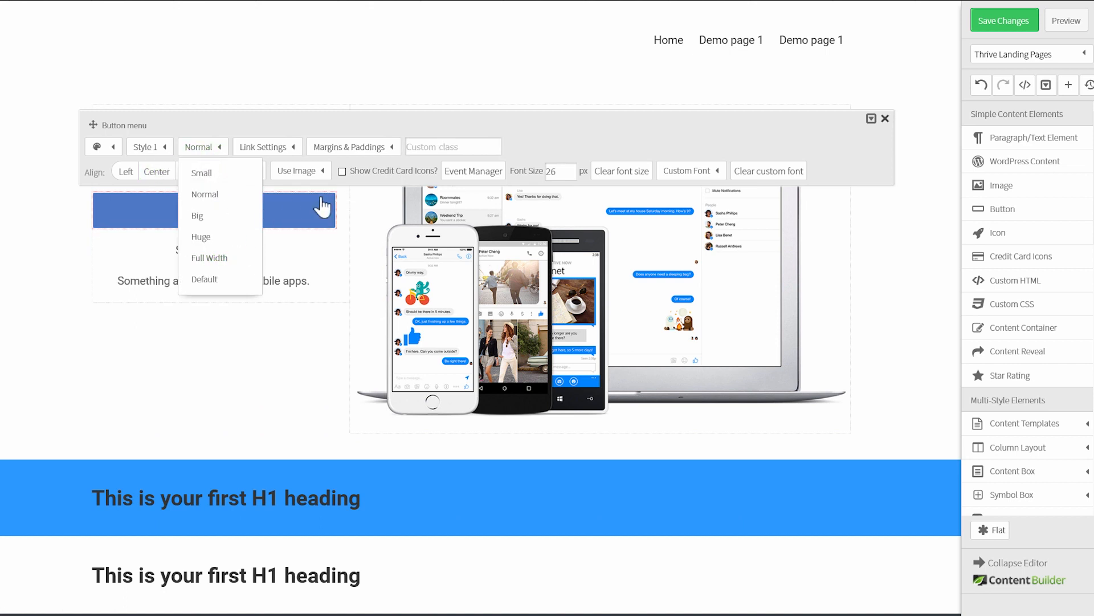
- Set the new button's background colour to rgba(0,132,255,1) and close its settings
click(114, 150)
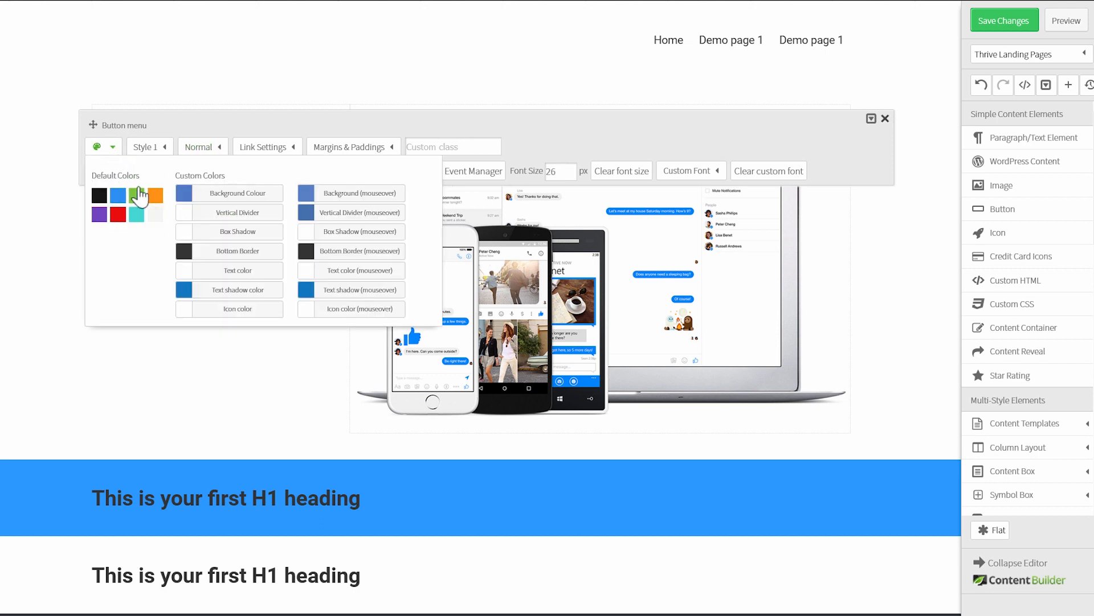
click(184, 194)
triple_click(407, 108)
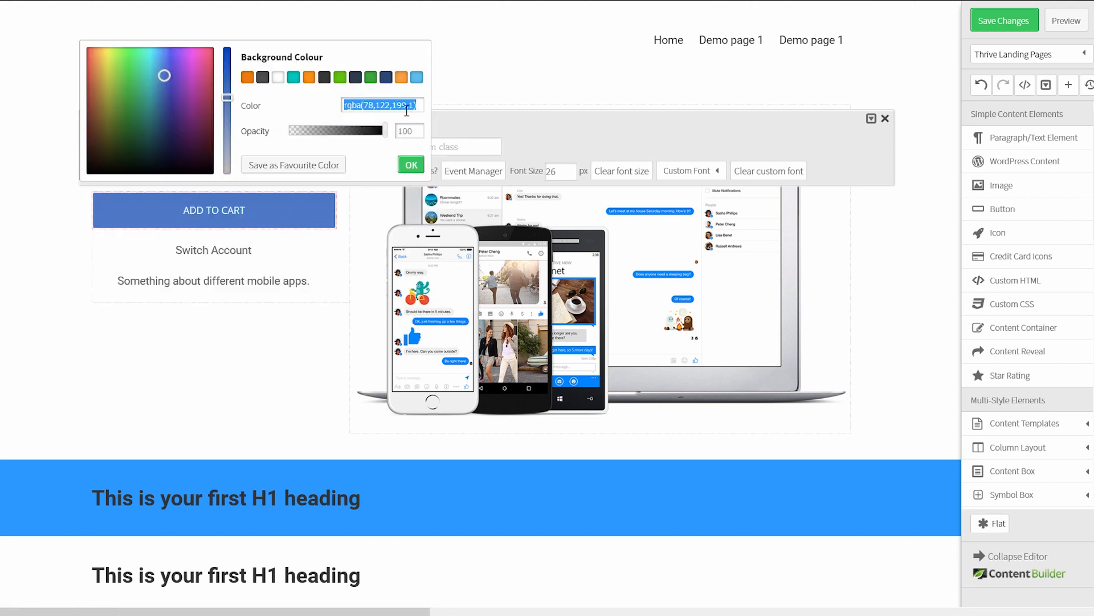
text(rgba(0,132,255,1))
click(411, 166)
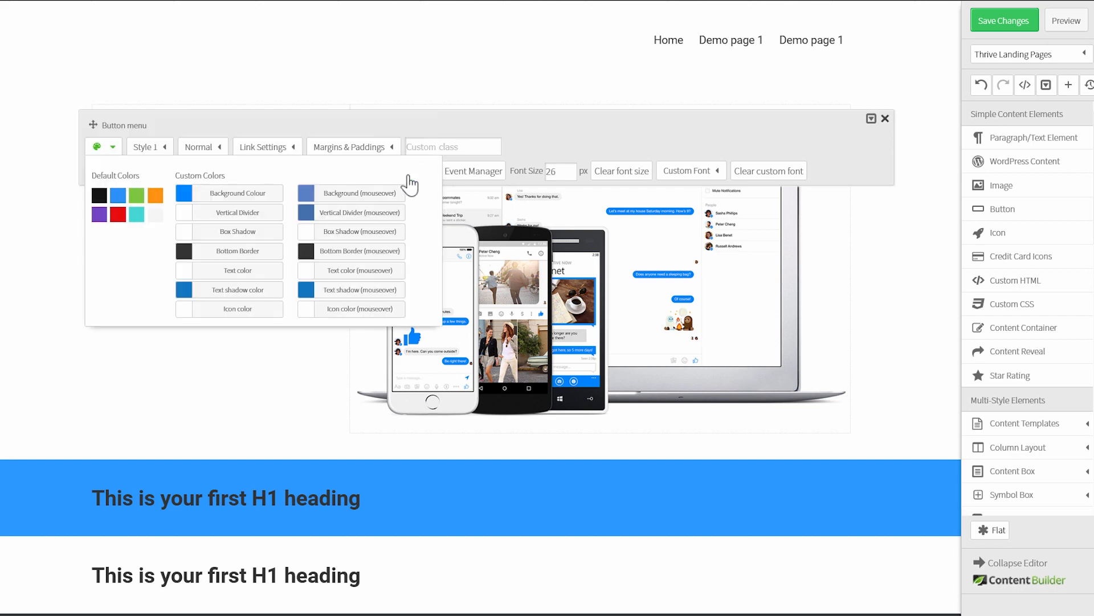
click(20, 337)
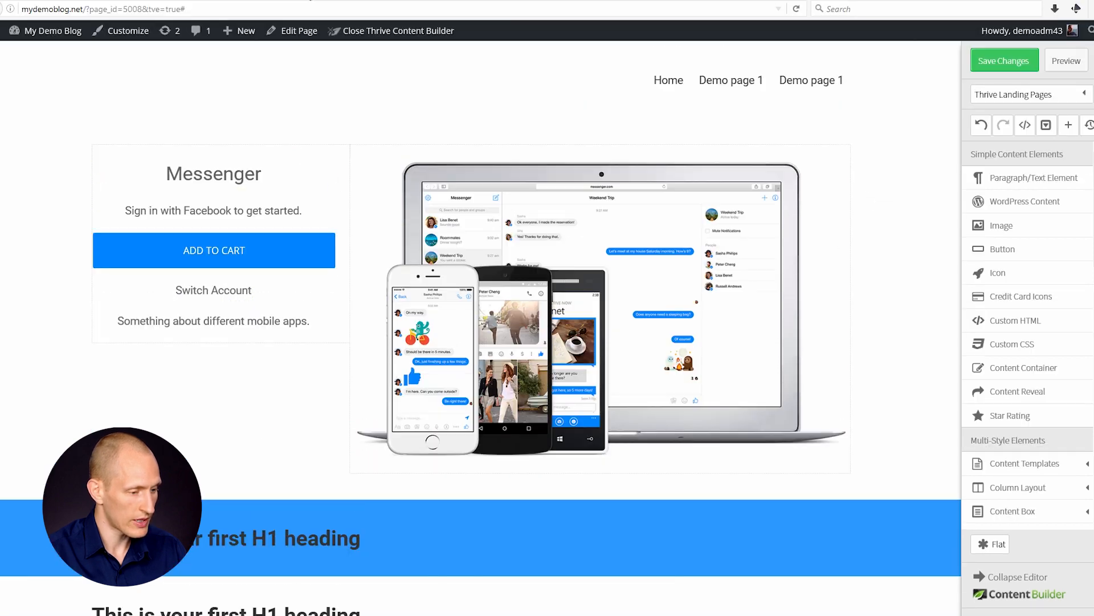
- Insert the logo-1.png image above the Messenger heading, matching the original homepage, and centre it
click(271, 2)
scroll(481, 187, up, 2)
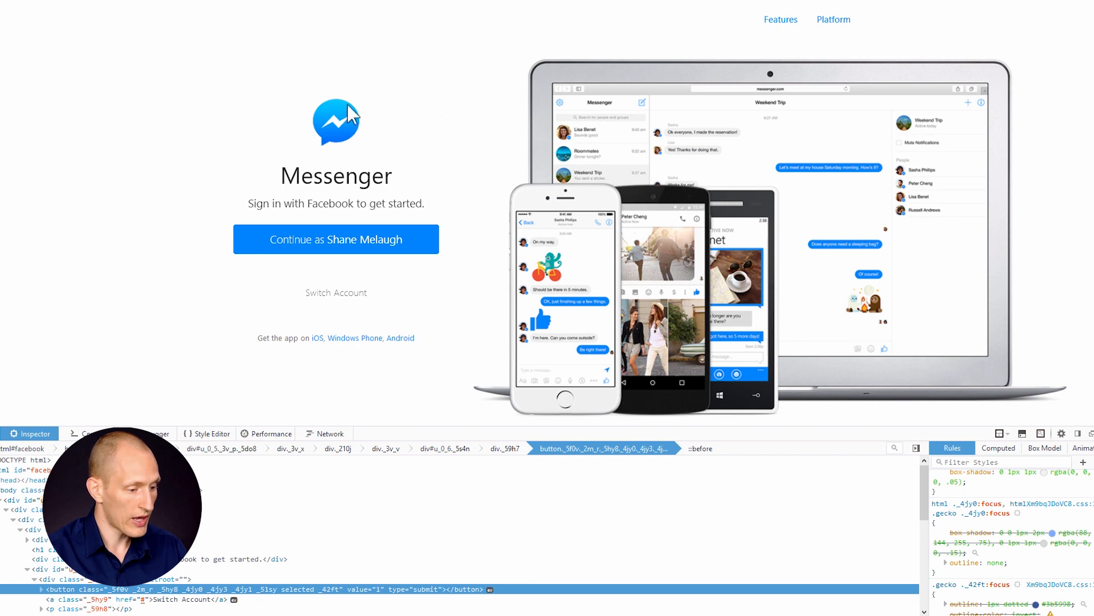
click(197, 2)
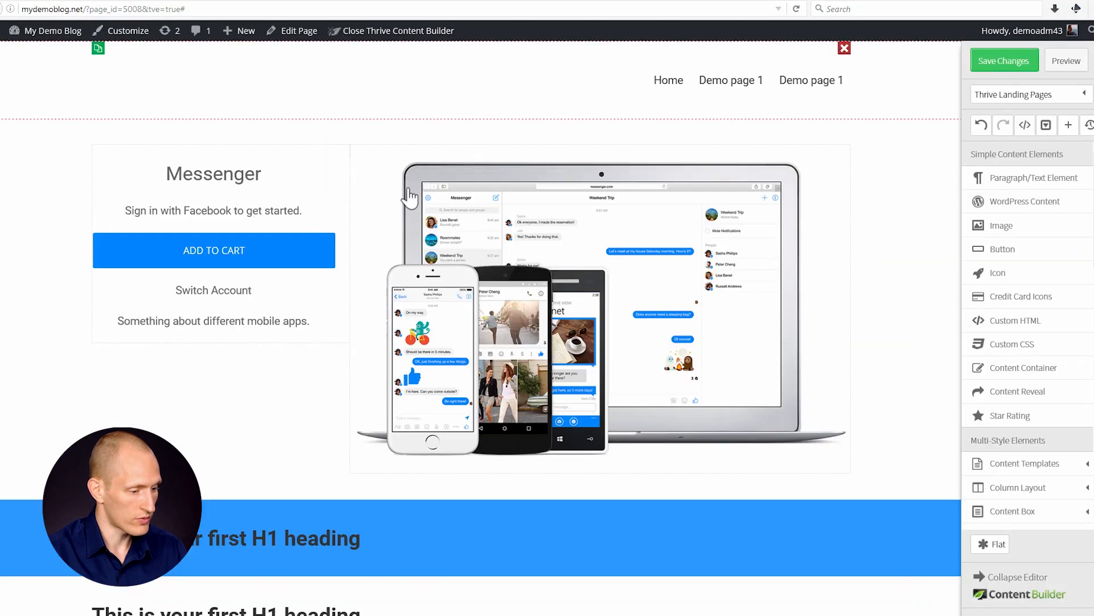
drag(1026, 187, 239, 112)
click(592, 122)
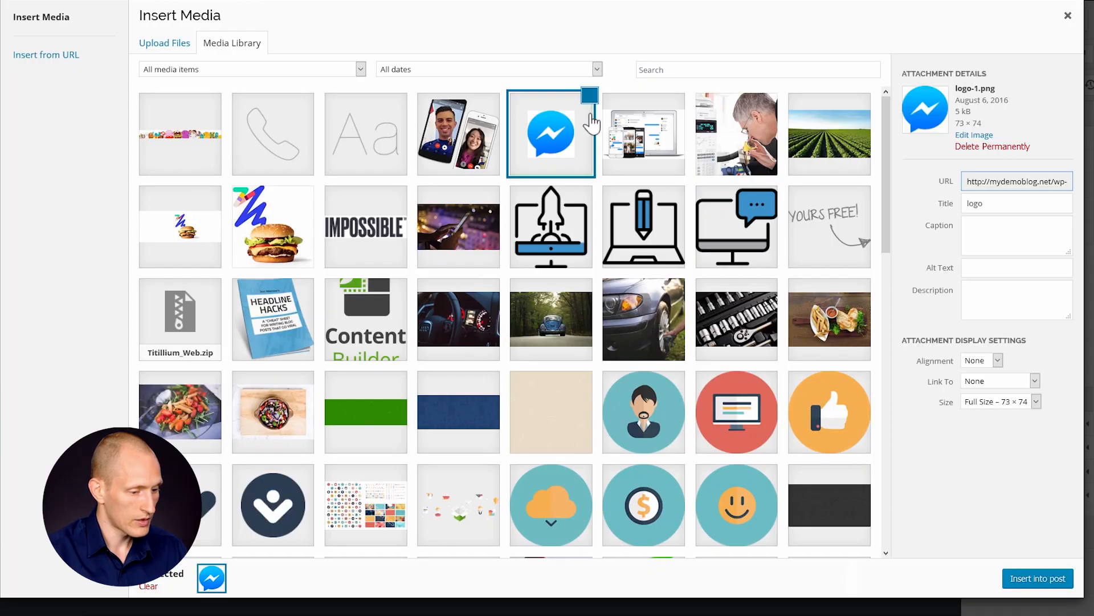
click(1033, 579)
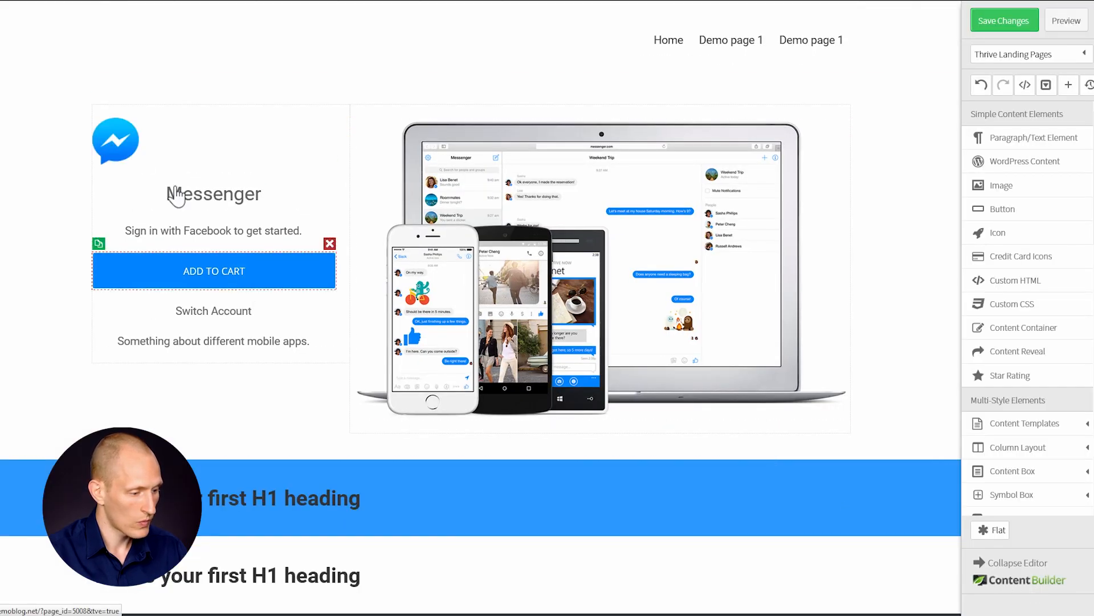
click(271, 73)
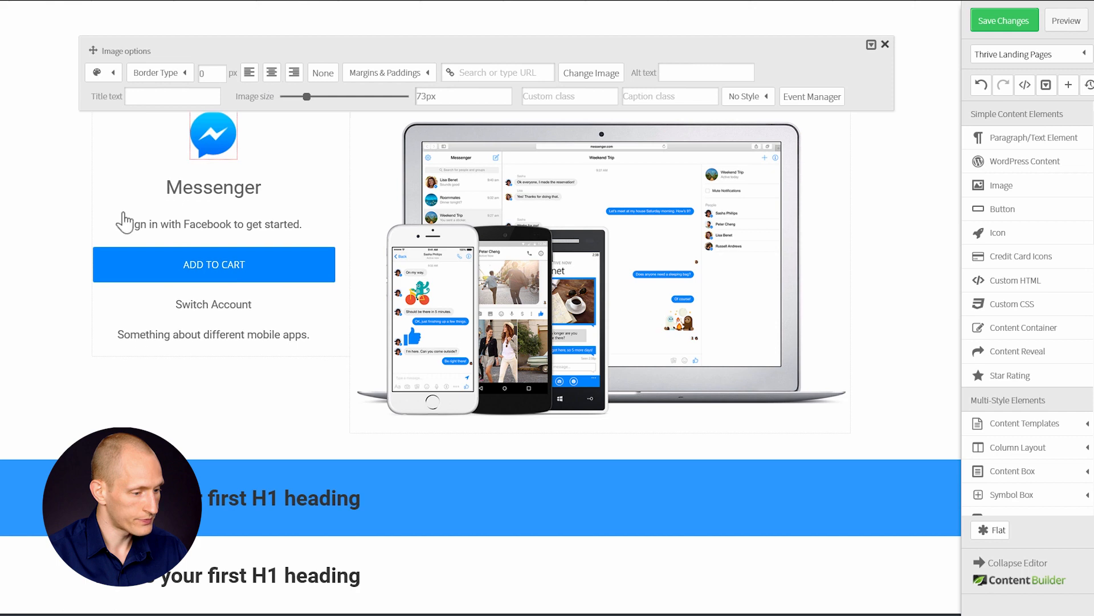
click(86, 228)
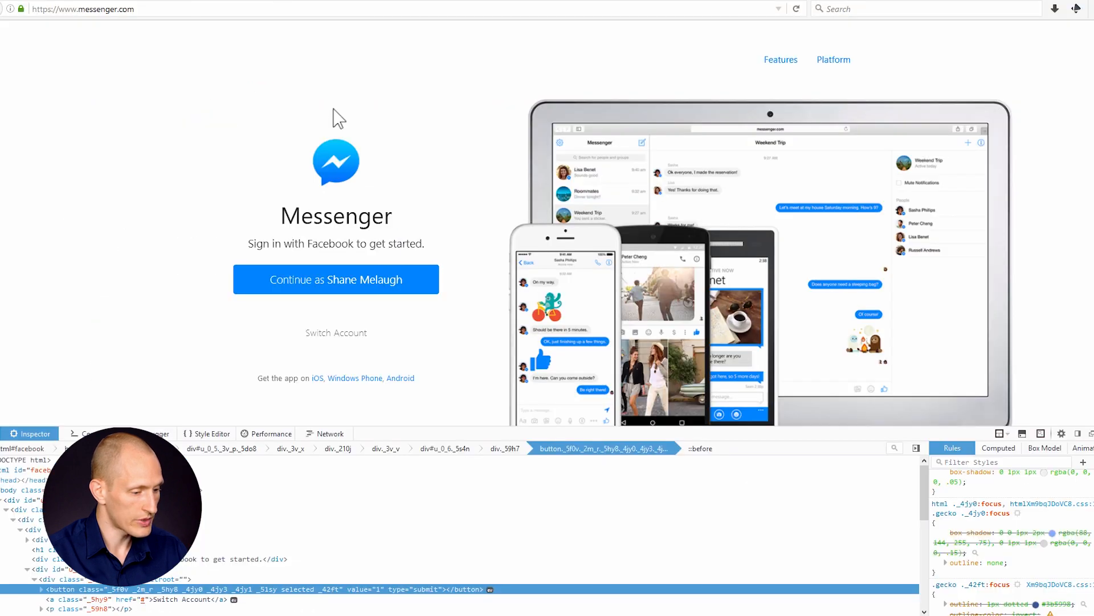
- Examine the spacing and small text lines around the sign-in button on the Messenger homepage
scroll(374, 143, down, 1)
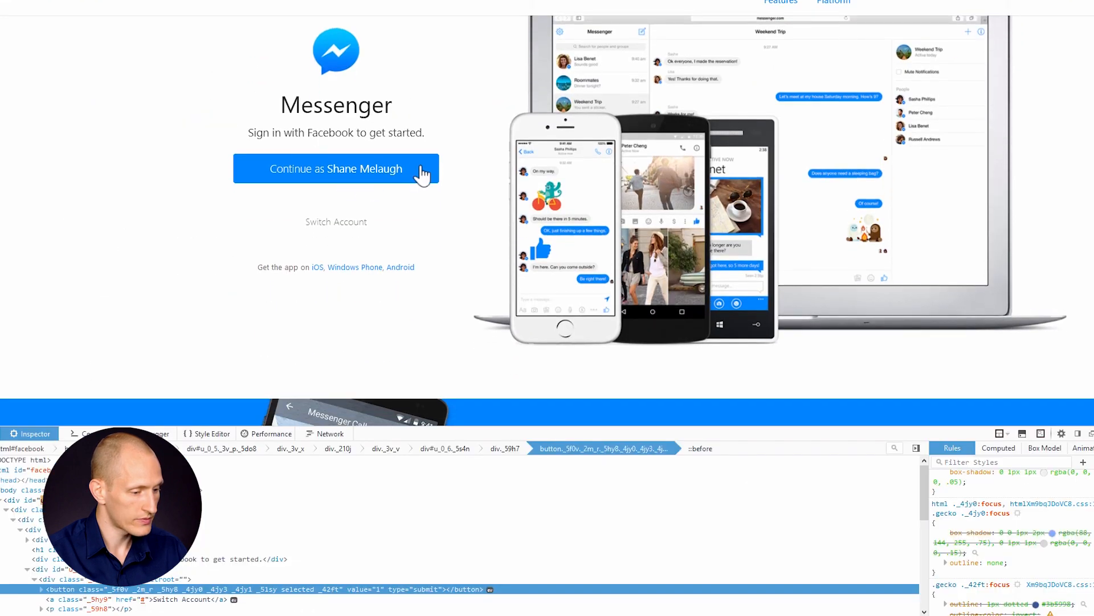
scroll(415, 158, up, 1)
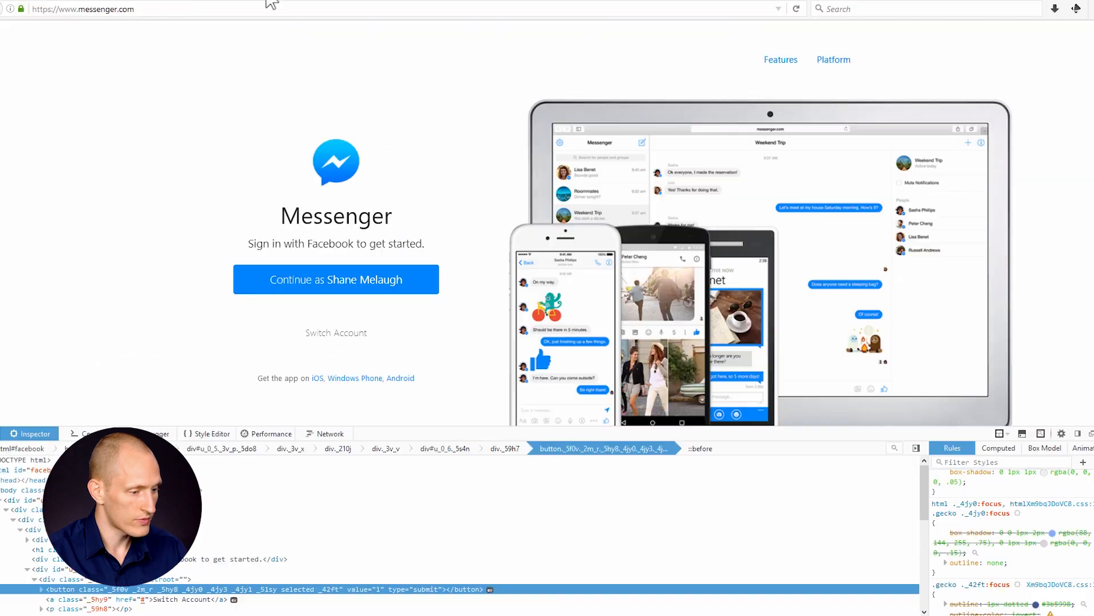
scroll(426, 240, down, 1)
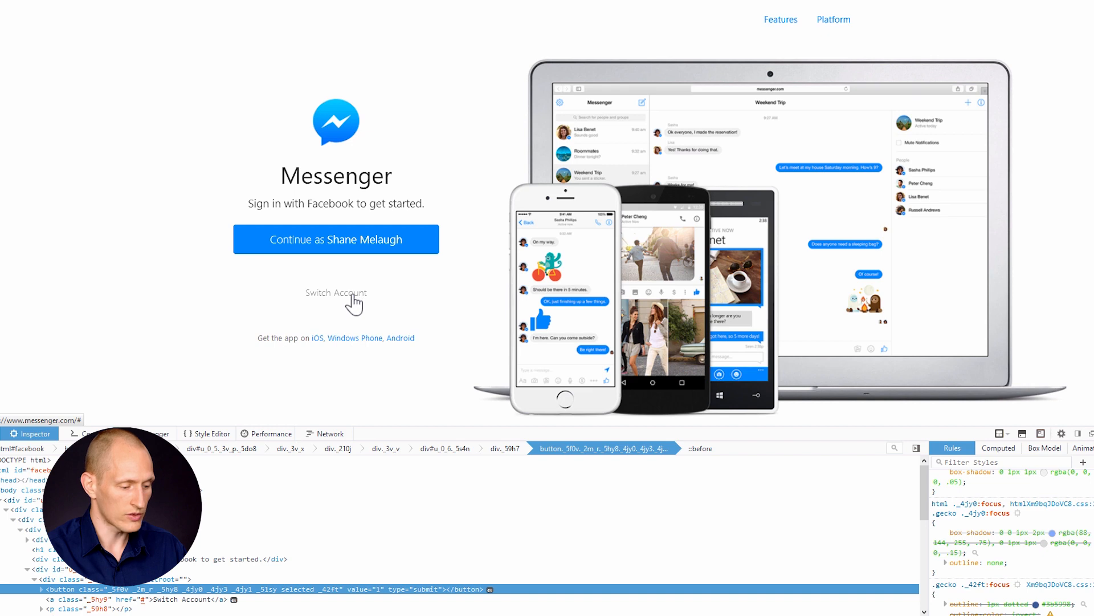
drag(272, 339, 436, 338)
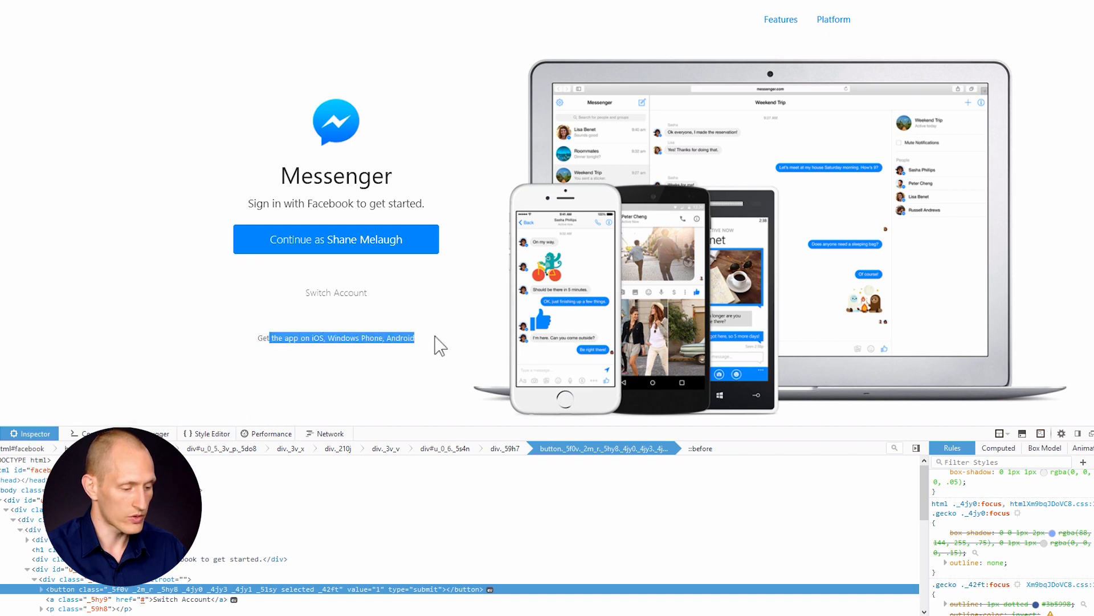
- Set the top and bottom margins of the Switch Account text to 40 px each
click(408, 371)
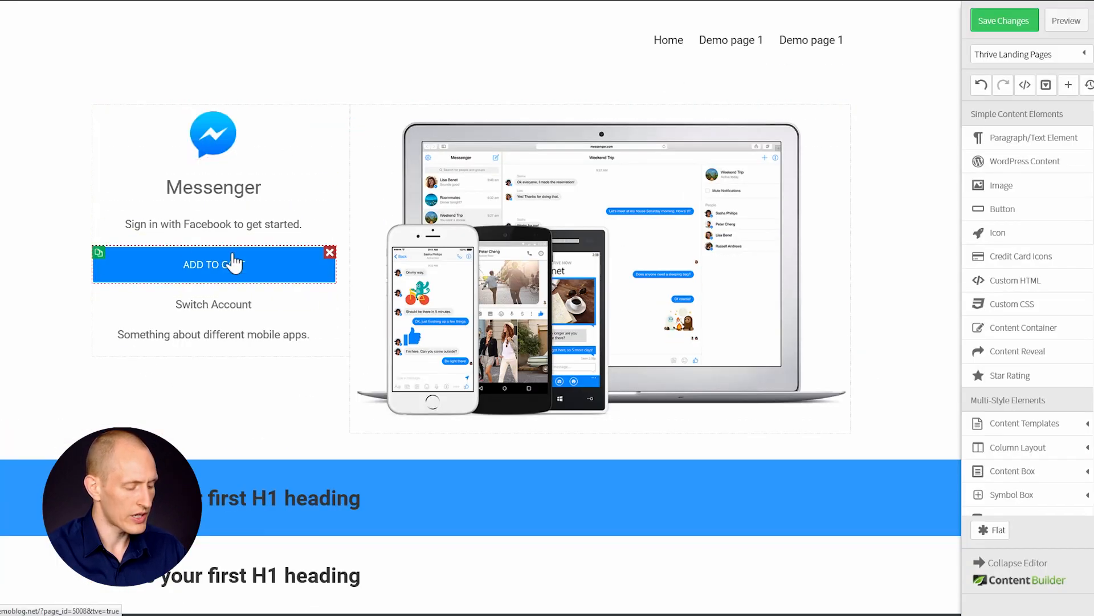
click(265, 308)
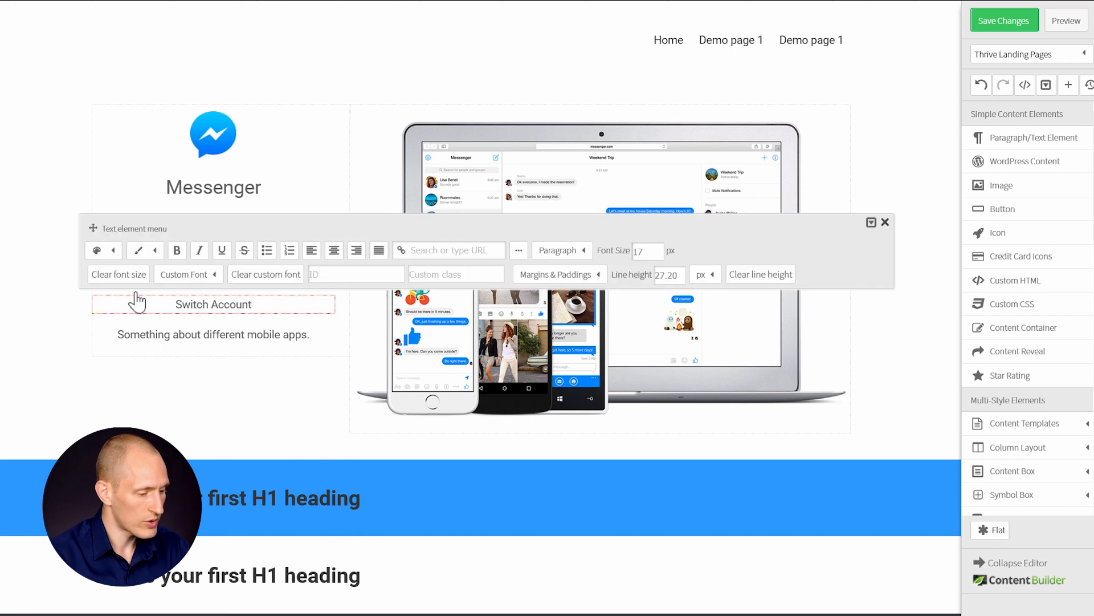
click(557, 284)
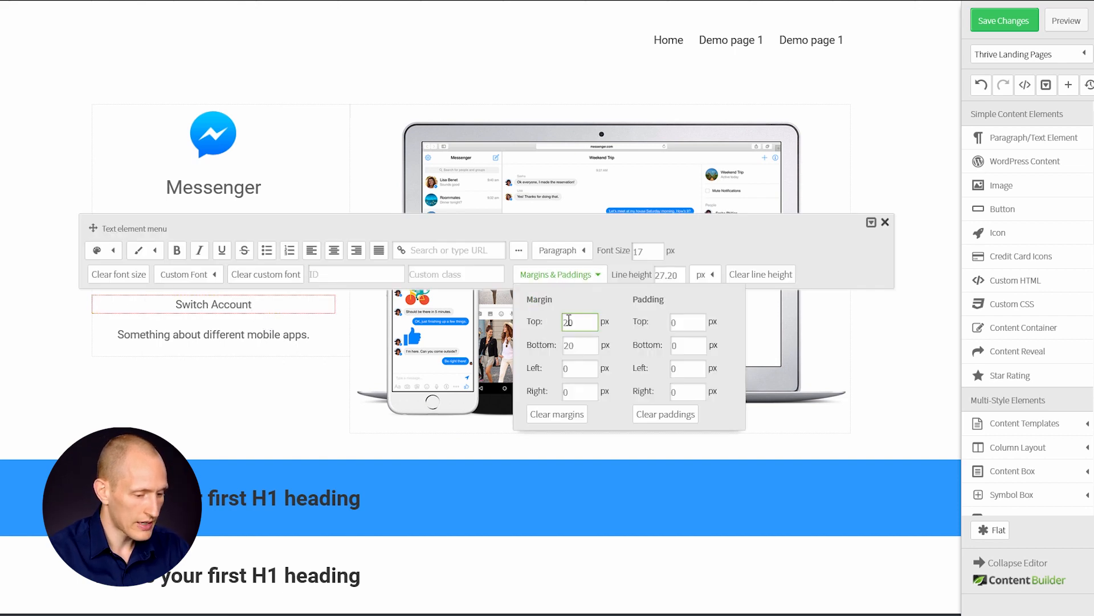
text(40)
key(Tab)
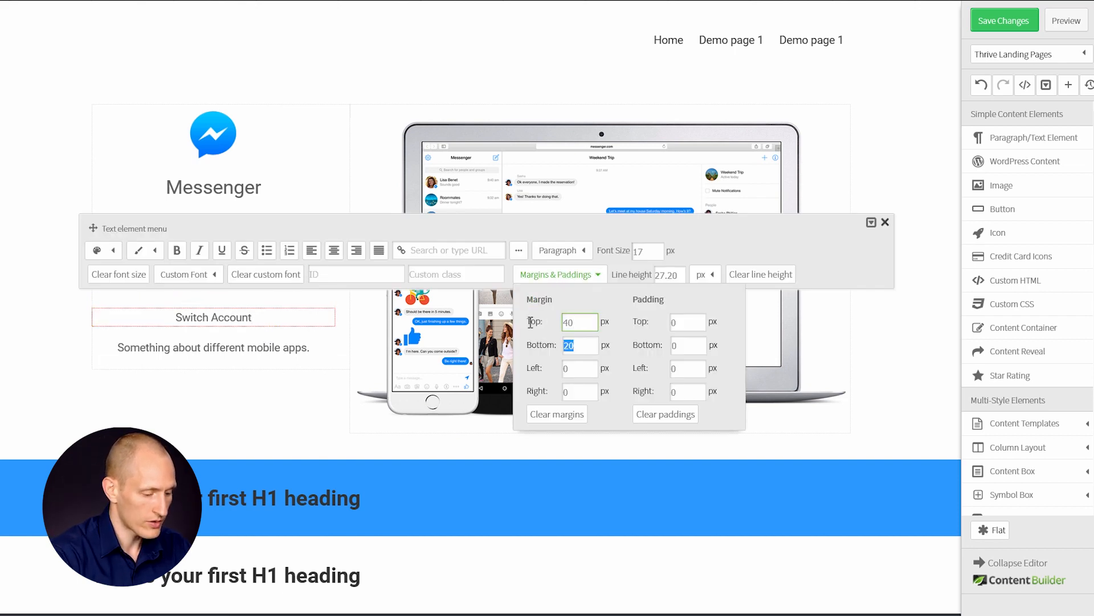
text(40)
key(Tab)
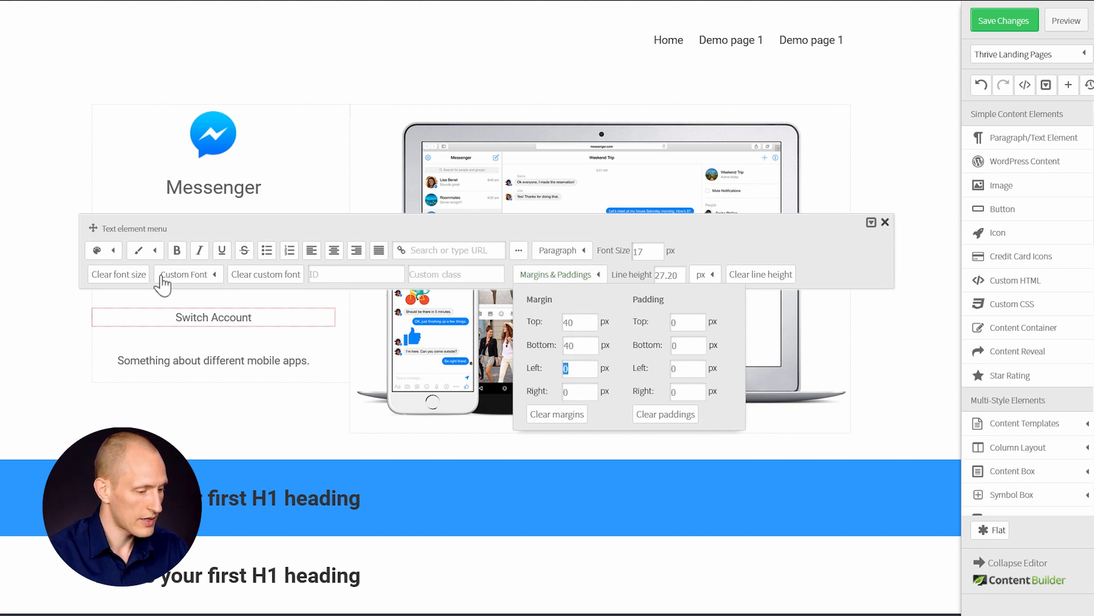
- Change the Switch Account text colour to light grey #a5a5a5 and close its settings
click(108, 250)
click(184, 297)
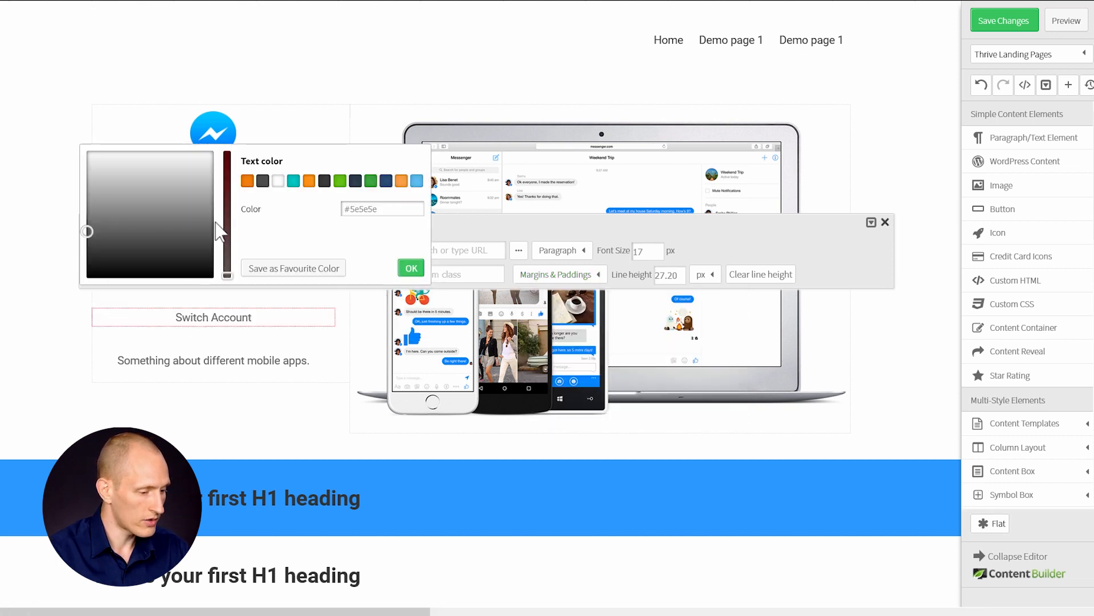
drag(60, 198, 61, 193)
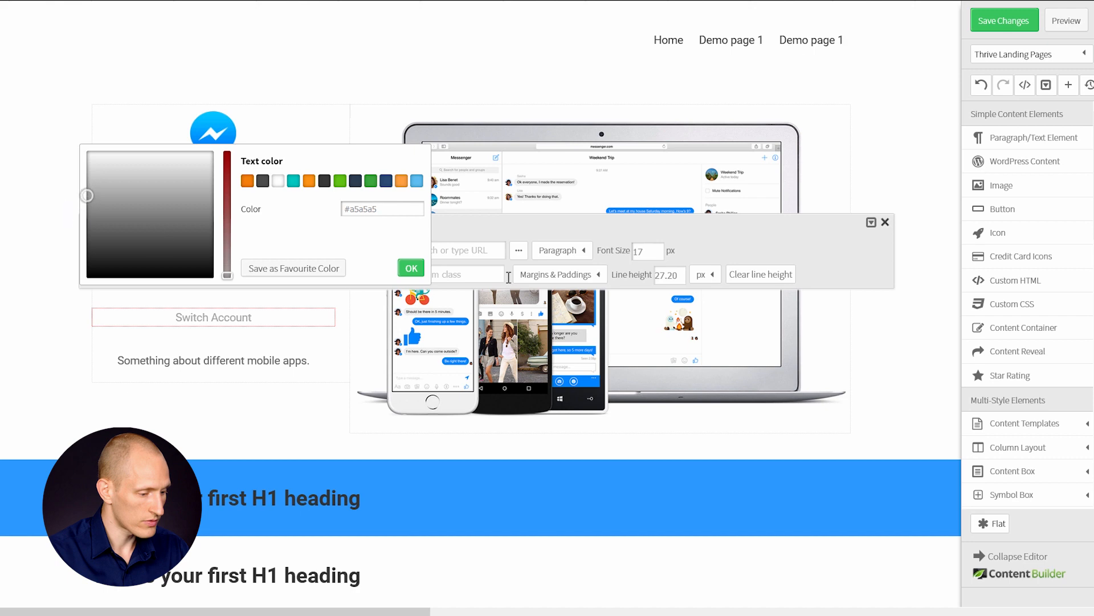
click(411, 268)
click(166, 420)
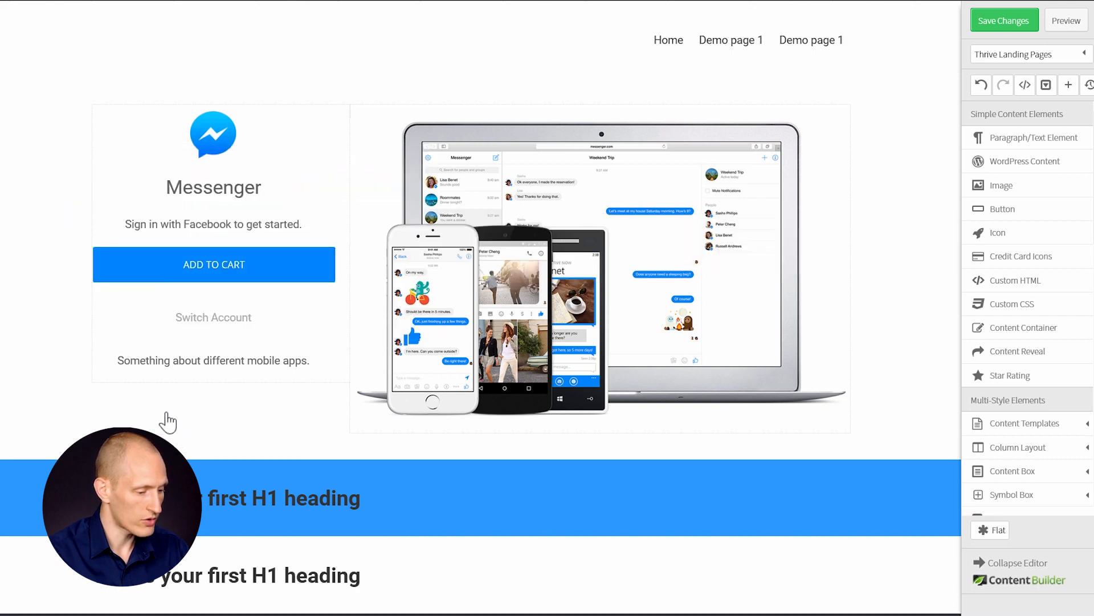
- Reduce the font size of the "Something about different mobile apps." line
click(179, 366)
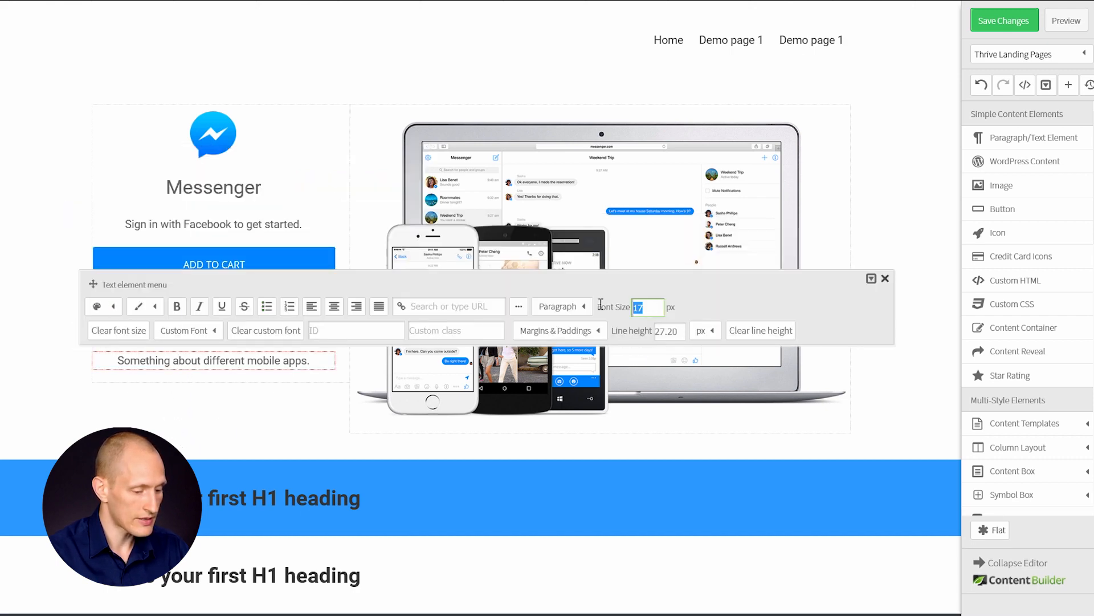
click(200, 410)
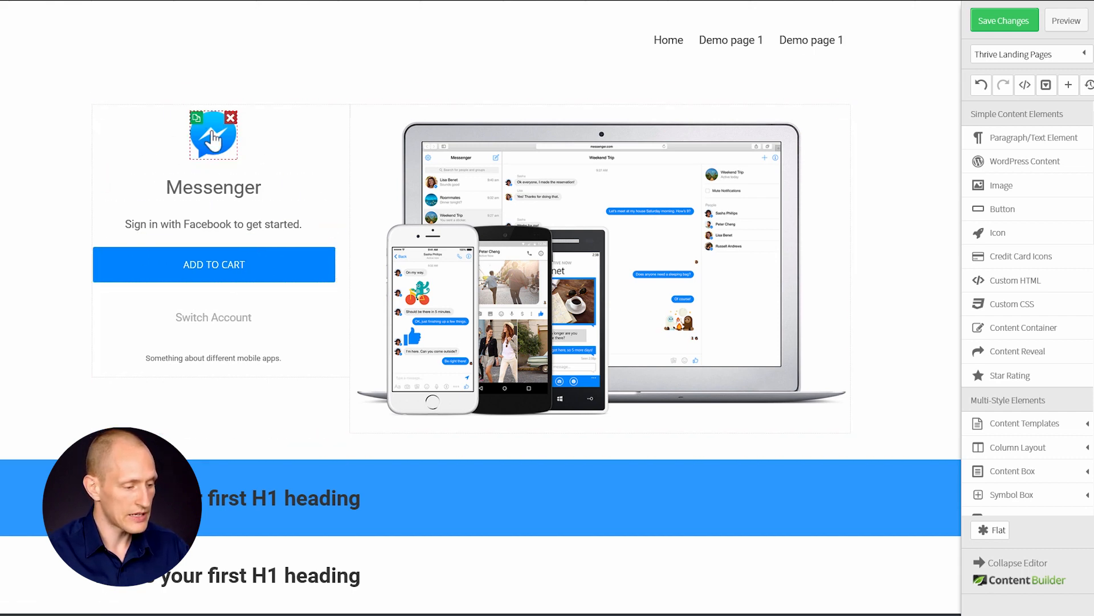
- Set the top margin of the logo image above the Messenger heading to 40 px
click(215, 136)
click(408, 66)
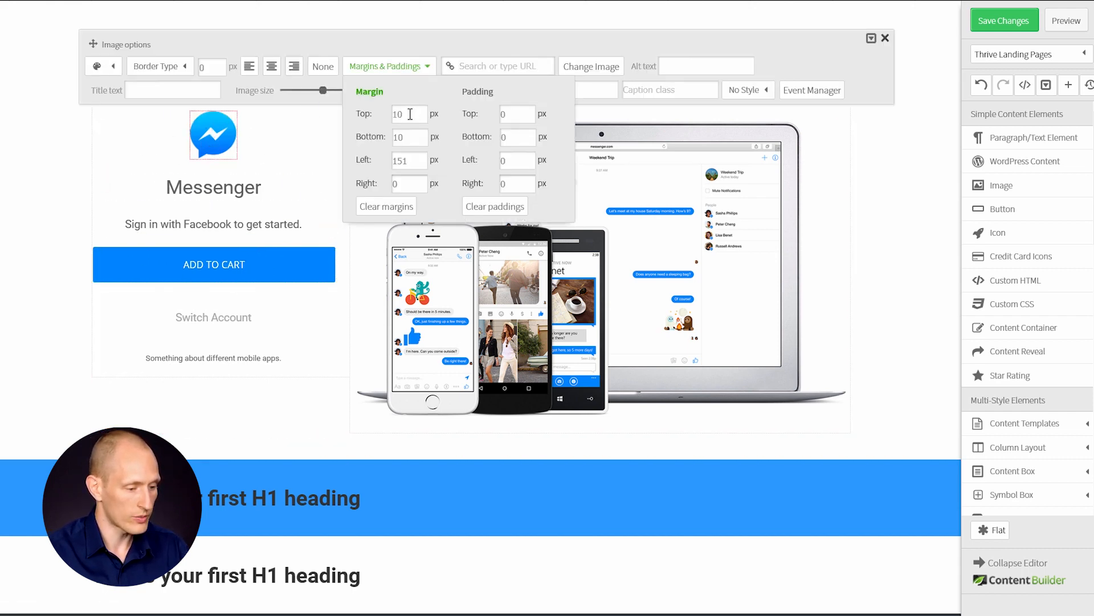
key(Tab)
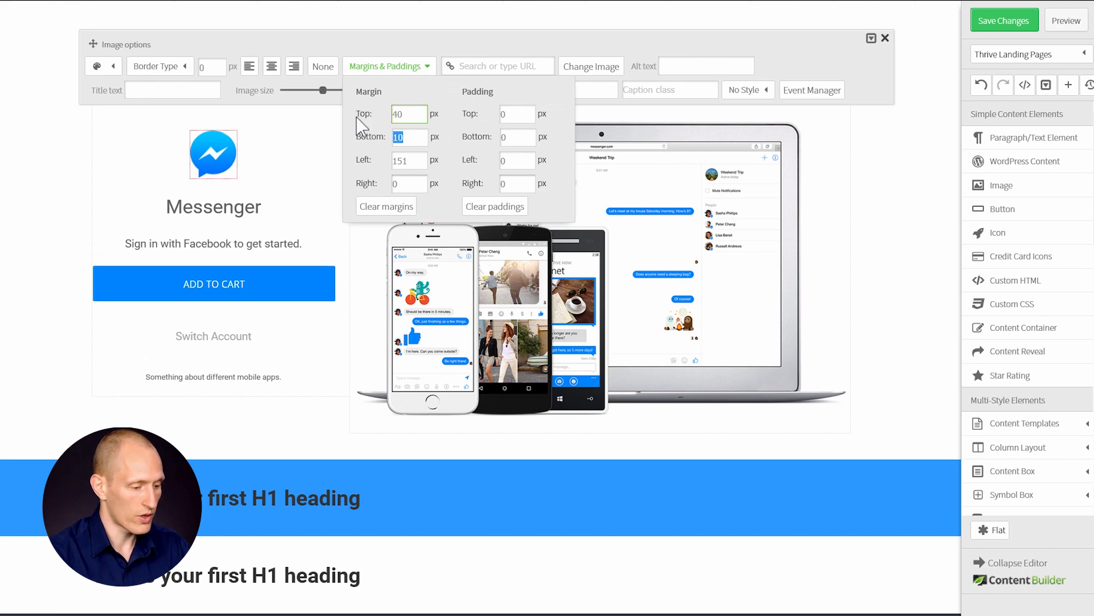
click(49, 195)
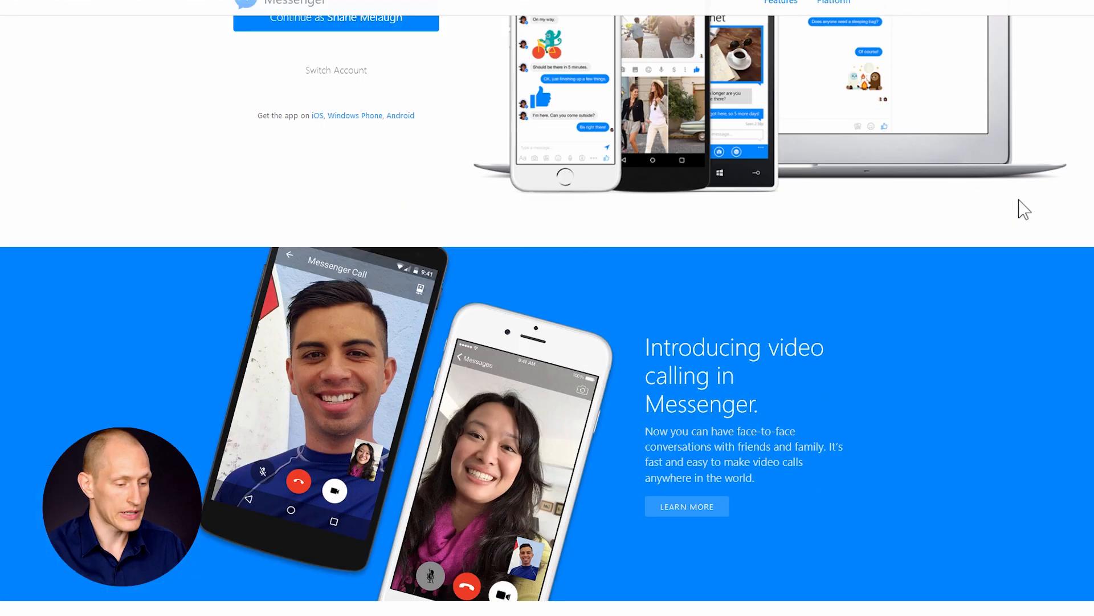
- Check the blue video calling section on the Messenger homepage and delete the placeholder H1 heading from the blue section in the editor
scroll(1020, 207, down, 3)
scroll(1016, 205, up, 1)
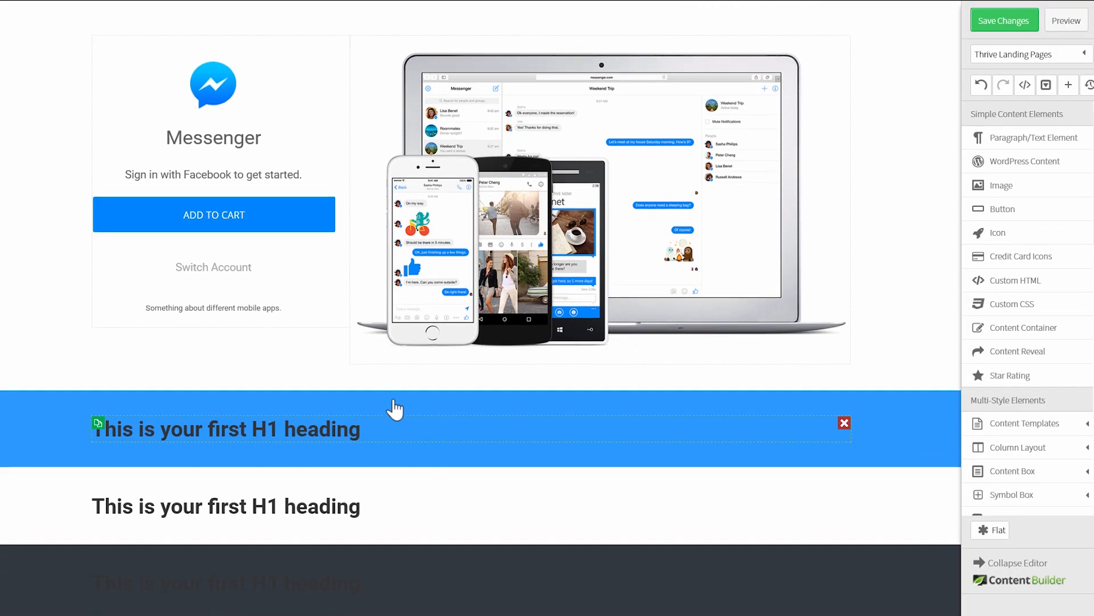
click(844, 422)
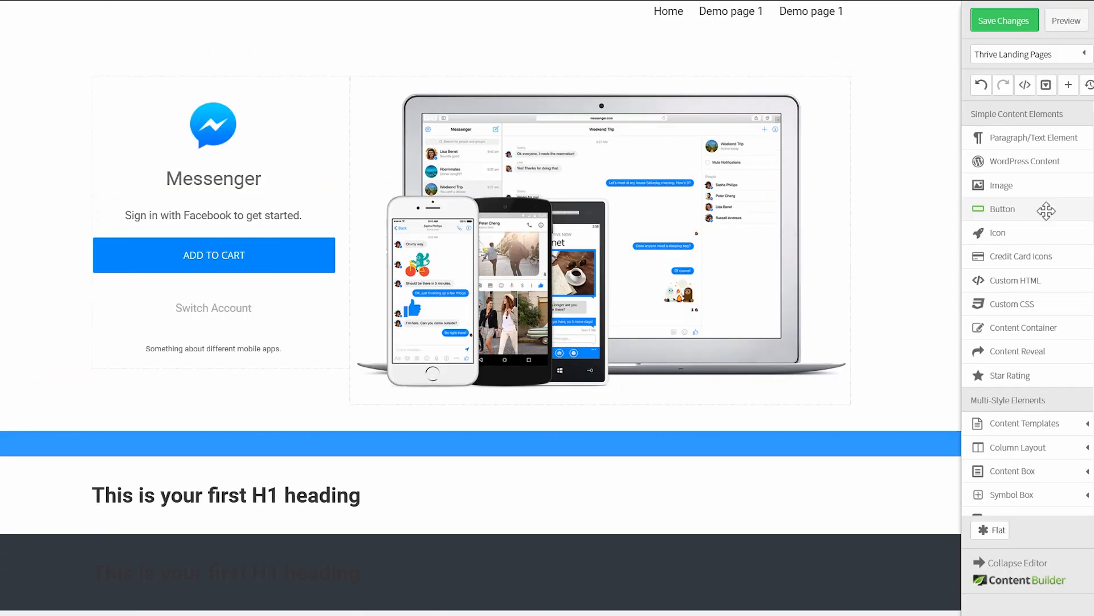
scroll(1052, 342, down, 3)
click(1043, 370)
scroll(1043, 371, down, 1)
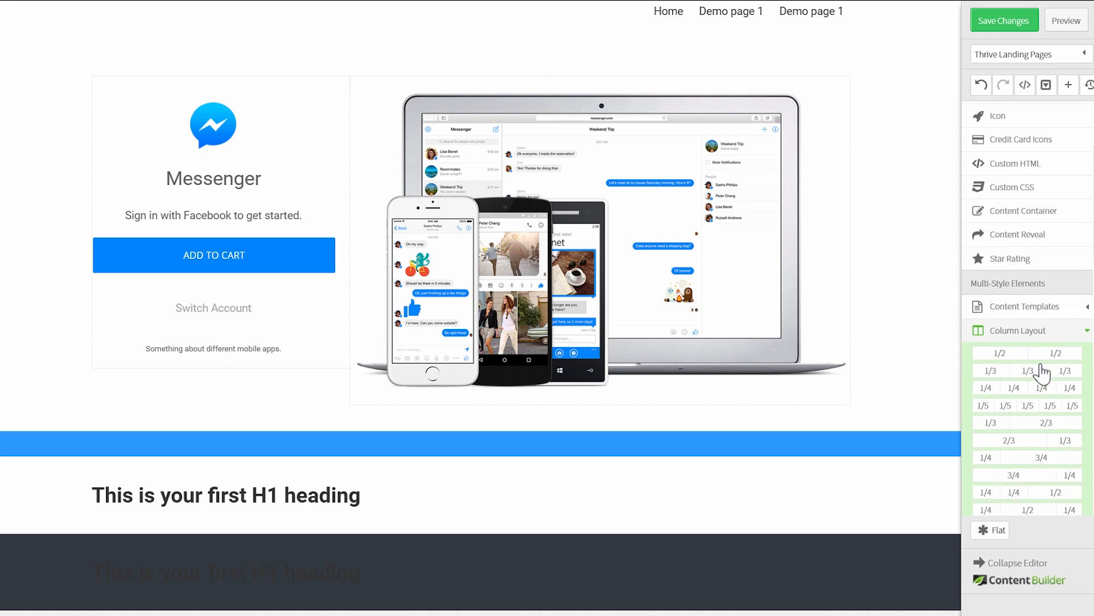
drag(1036, 392, 366, 454)
scroll(454, 542, down, 1)
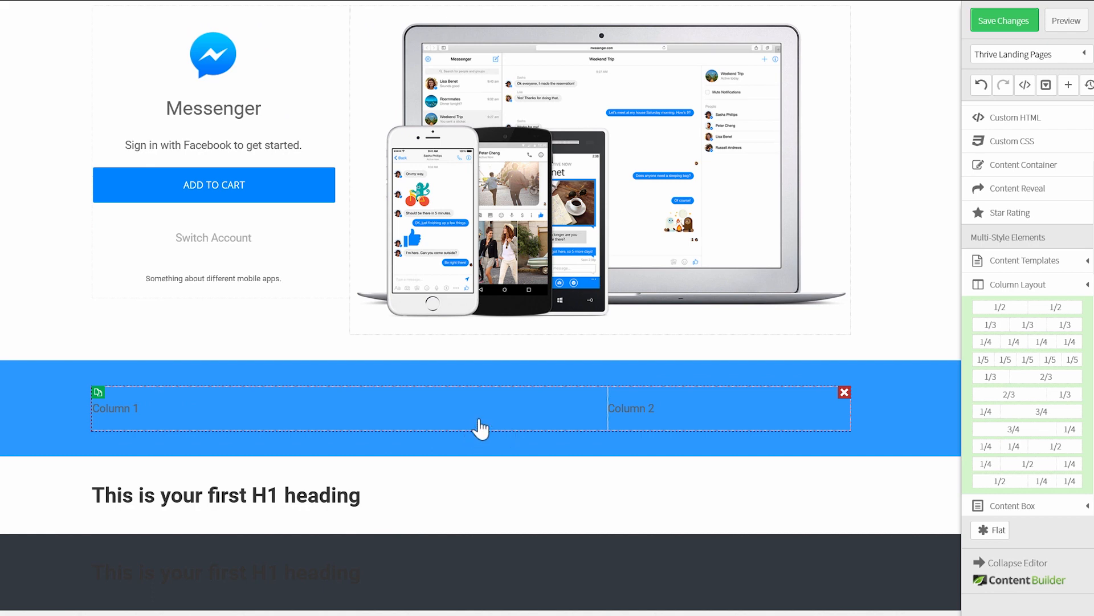
click(844, 394)
- Insert a column layout with two equal 1/2 columns into the blue section
drag(1021, 305, 547, 462)
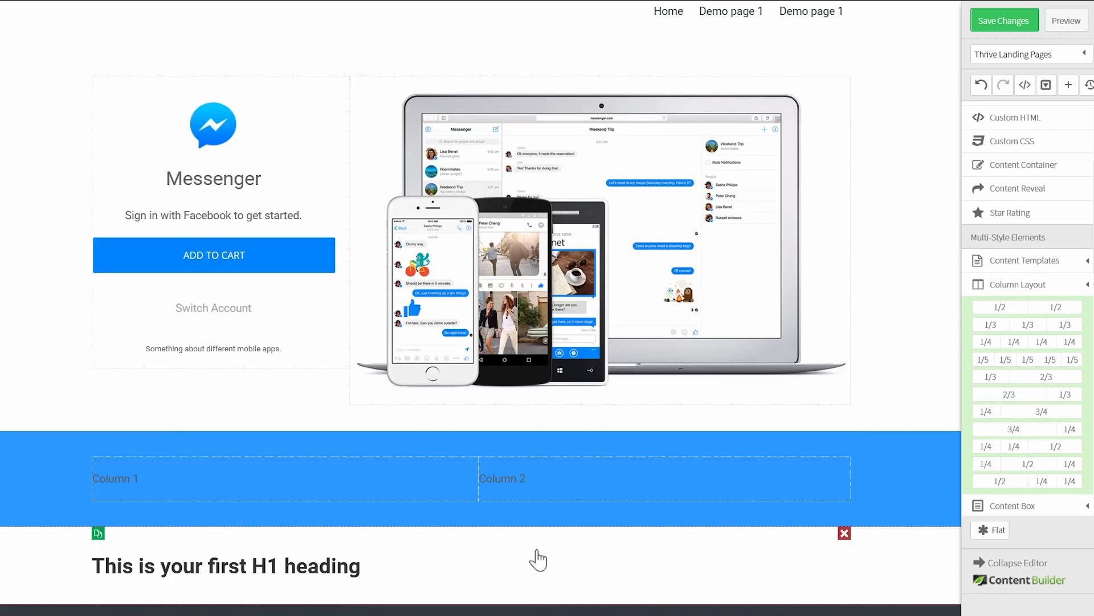
scroll(472, 508, down, 1)
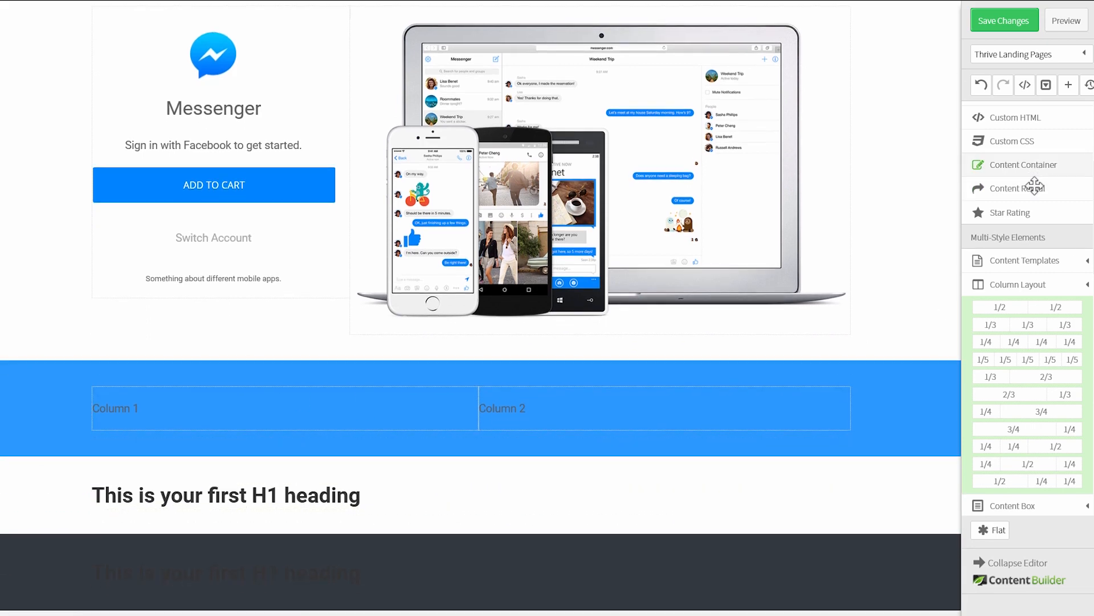
- Add an image element to the first column of the blue section and insert phones-2.png from the media library at full size
scroll(1036, 231, up, 1)
scroll(1002, 130, up, 1)
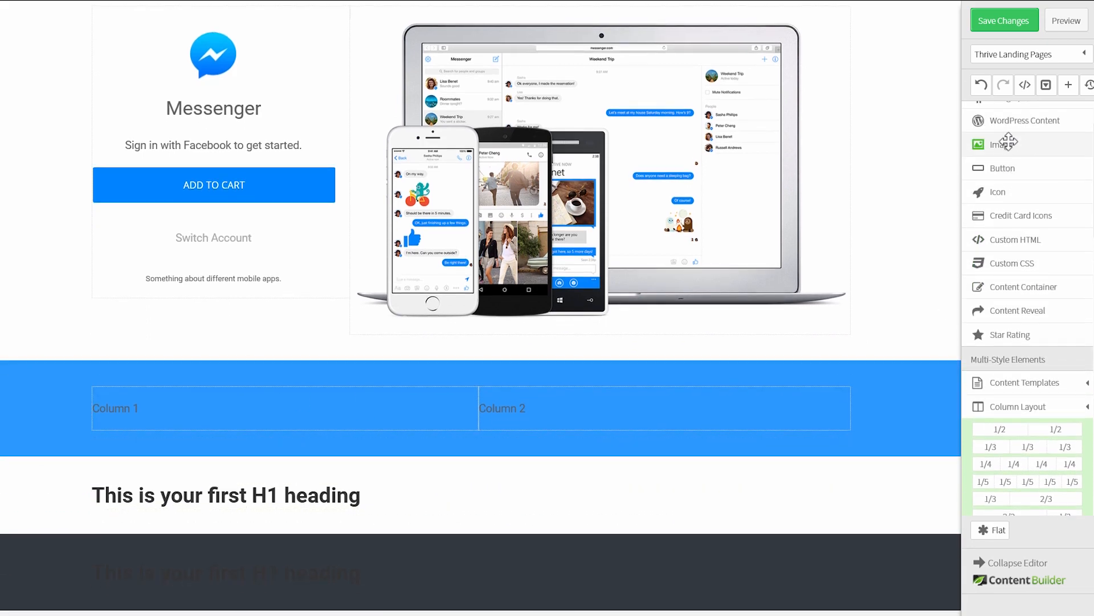
drag(1004, 145, 271, 407)
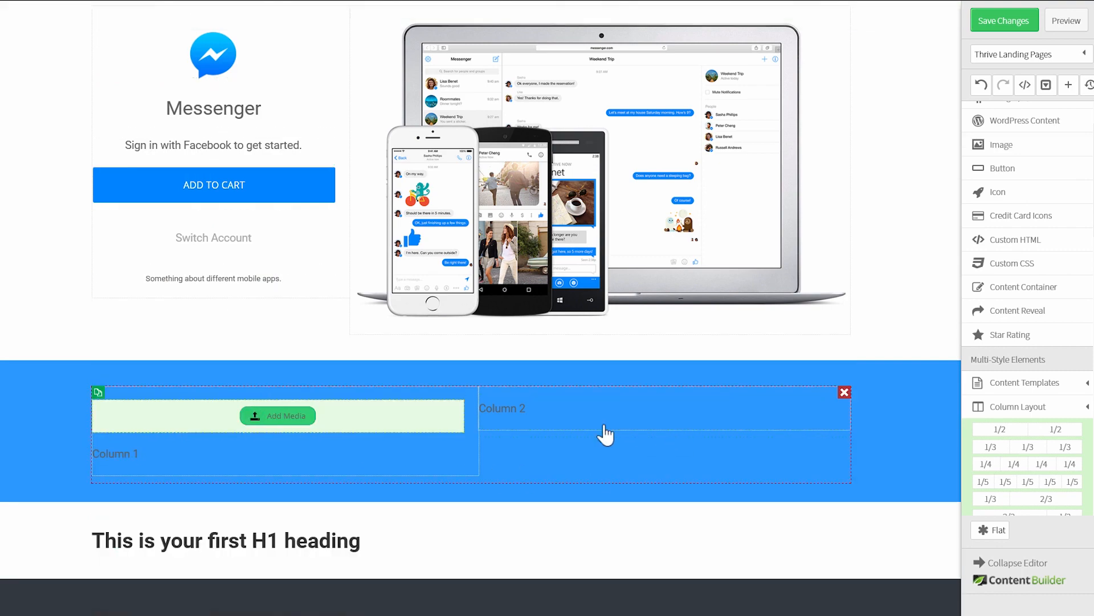
click(269, 421)
click(425, 162)
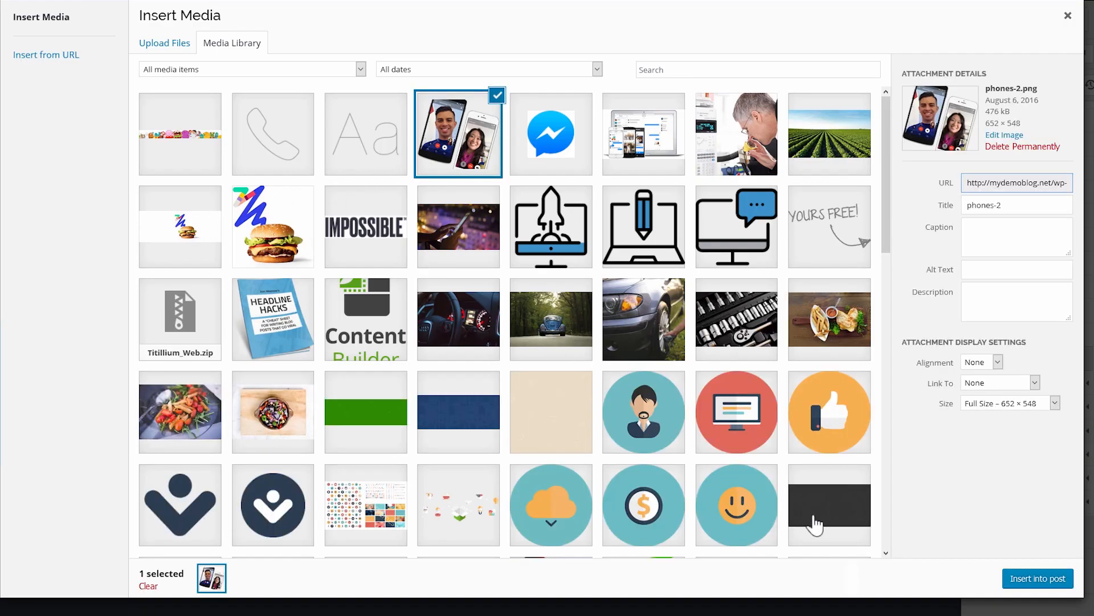
click(1019, 583)
scroll(256, 435, down, 5)
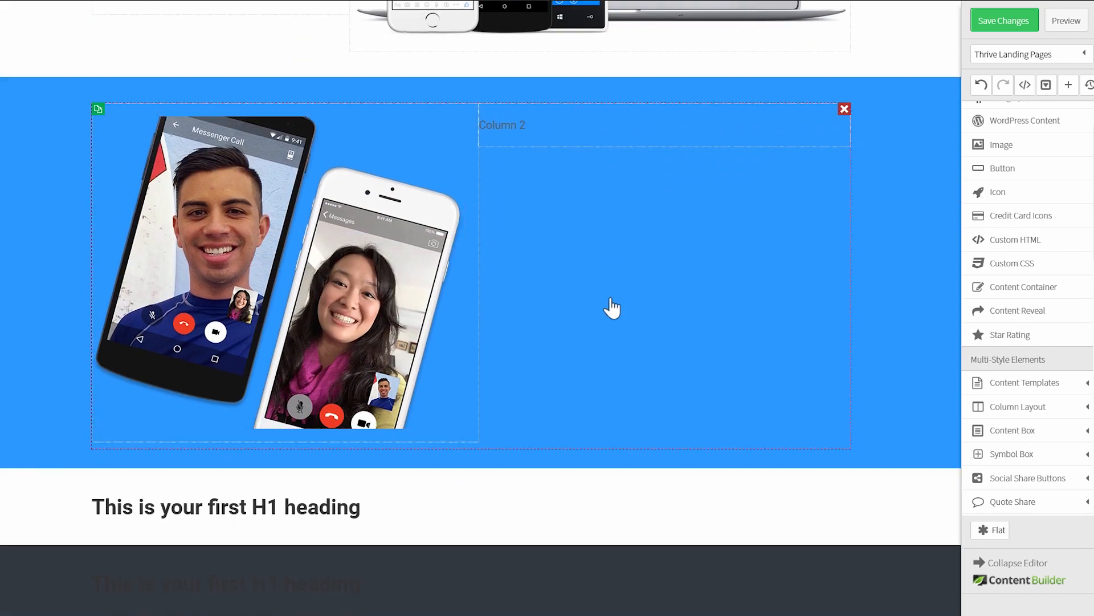
- Set the font size of the "Introducing Video Calling in Messenger" text in the second column to 34 px
scroll(581, 180, up, 1)
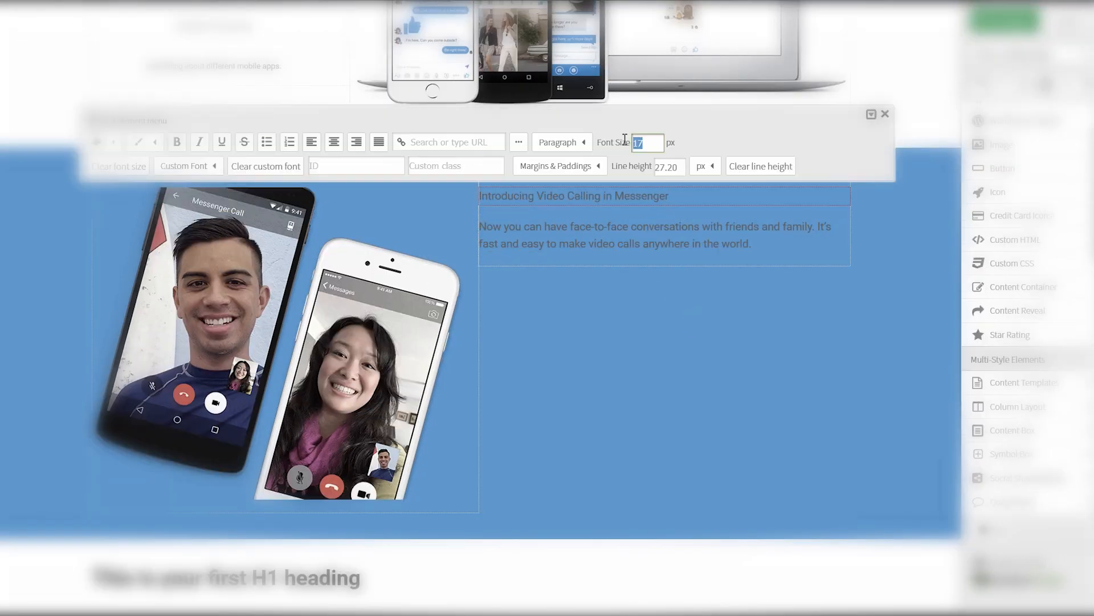
text(34)
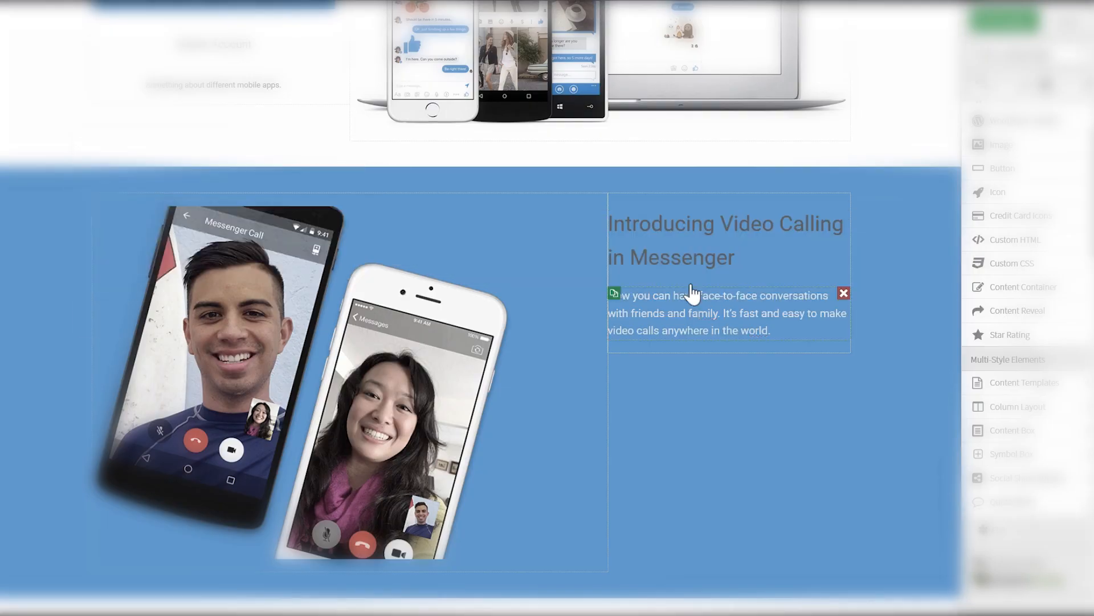
- Centre the phones image in the first column of the blue section and close its options
scroll(519, 203, down, 2)
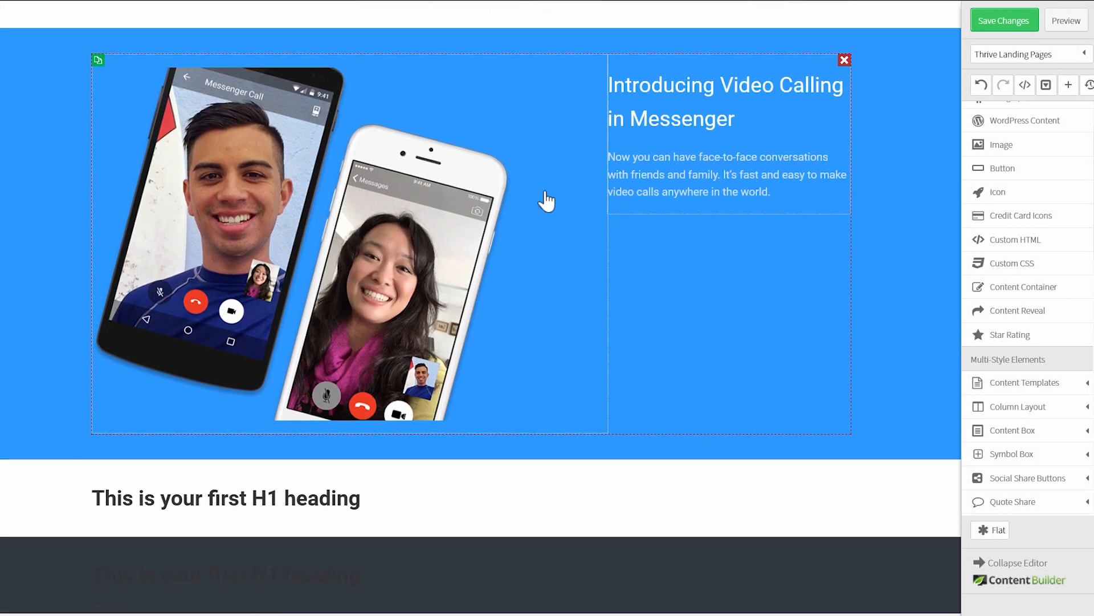
scroll(570, 195, up, 1)
scroll(638, 197, down, 1)
scroll(672, 223, up, 1)
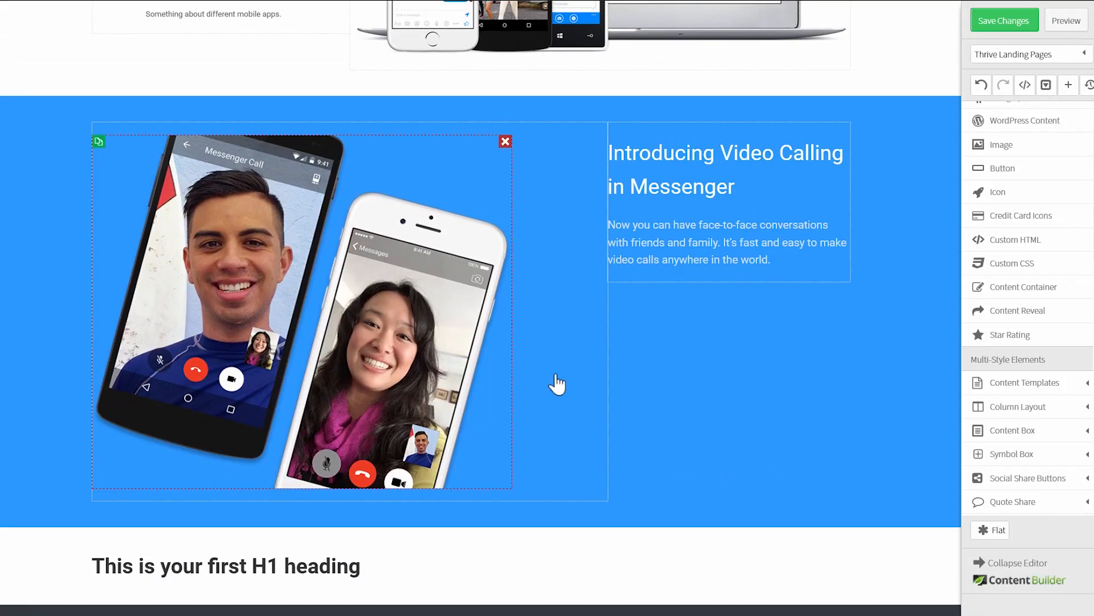
click(292, 233)
click(276, 97)
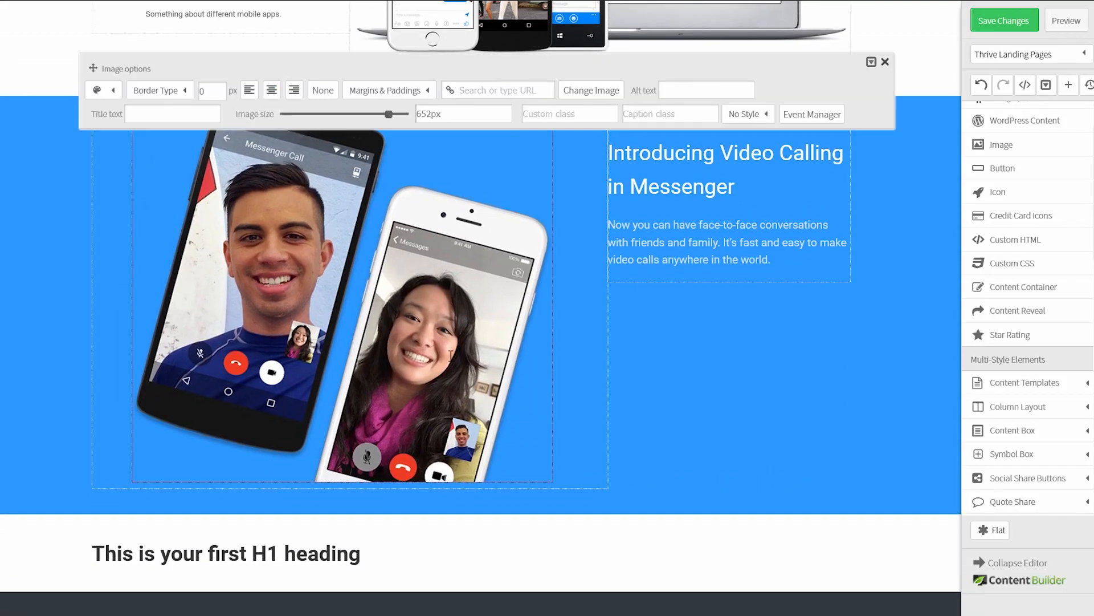
click(699, 419)
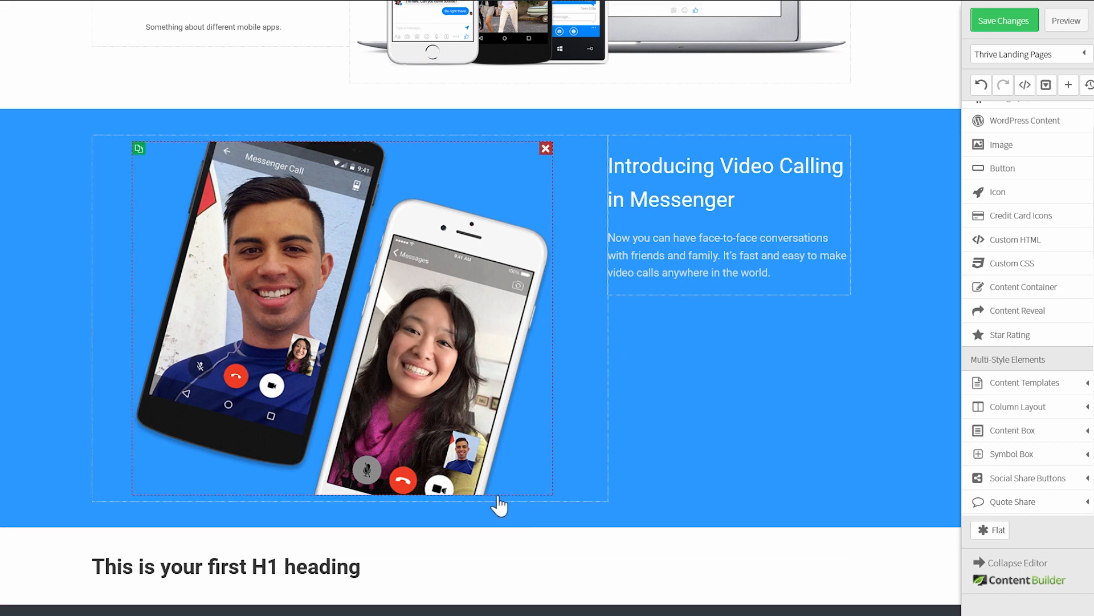
- Set the top and bottom margins of the phones image to 0 px and close its options
click(301, 249)
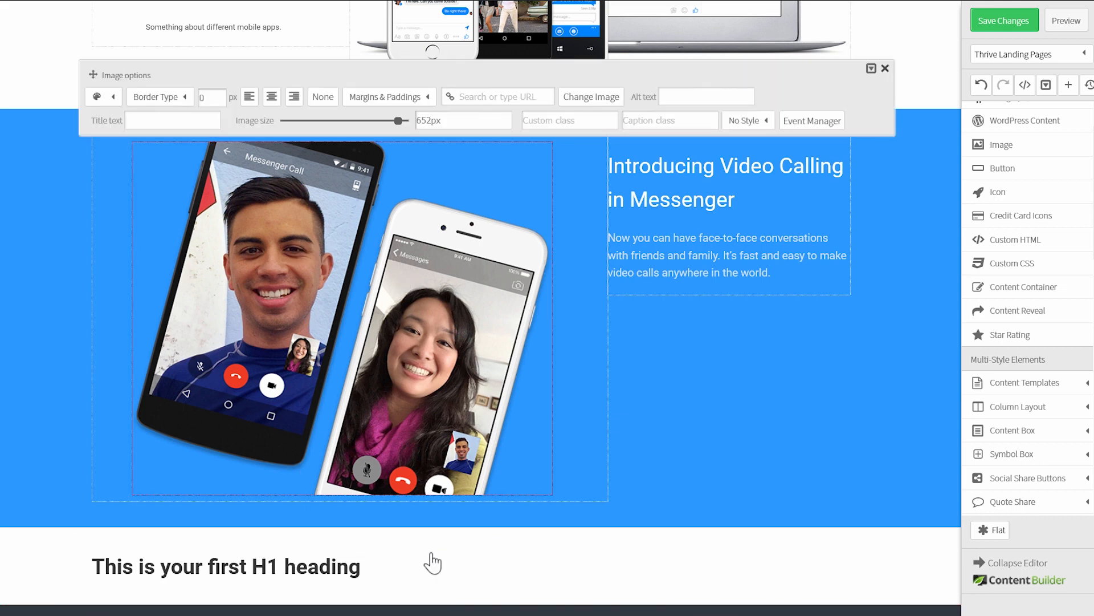
click(383, 99)
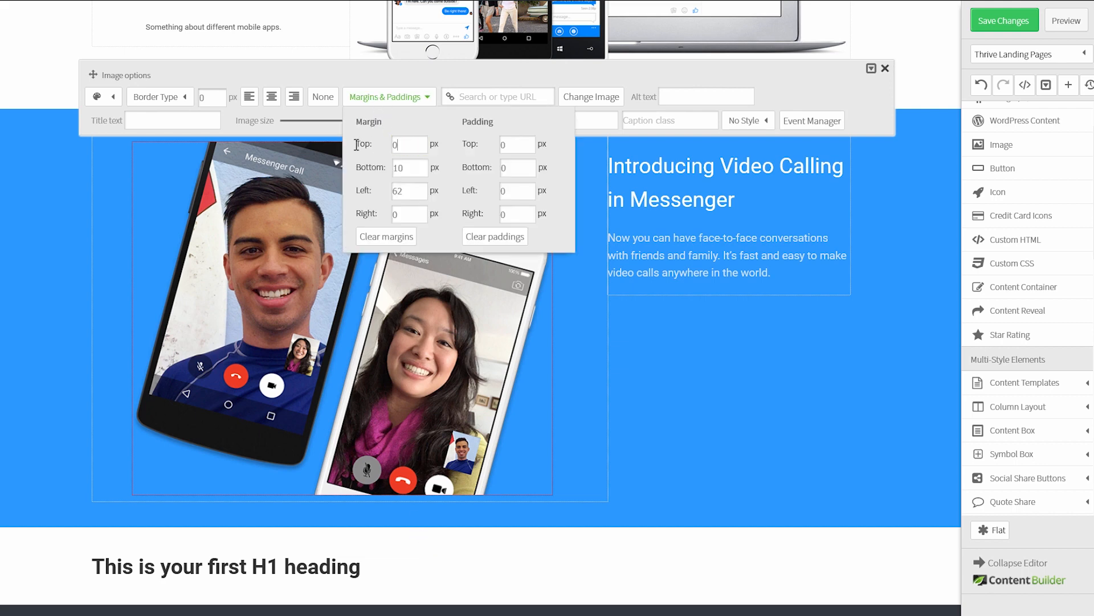
key(Tab)
text(0)
key(Tab)
click(8, 201)
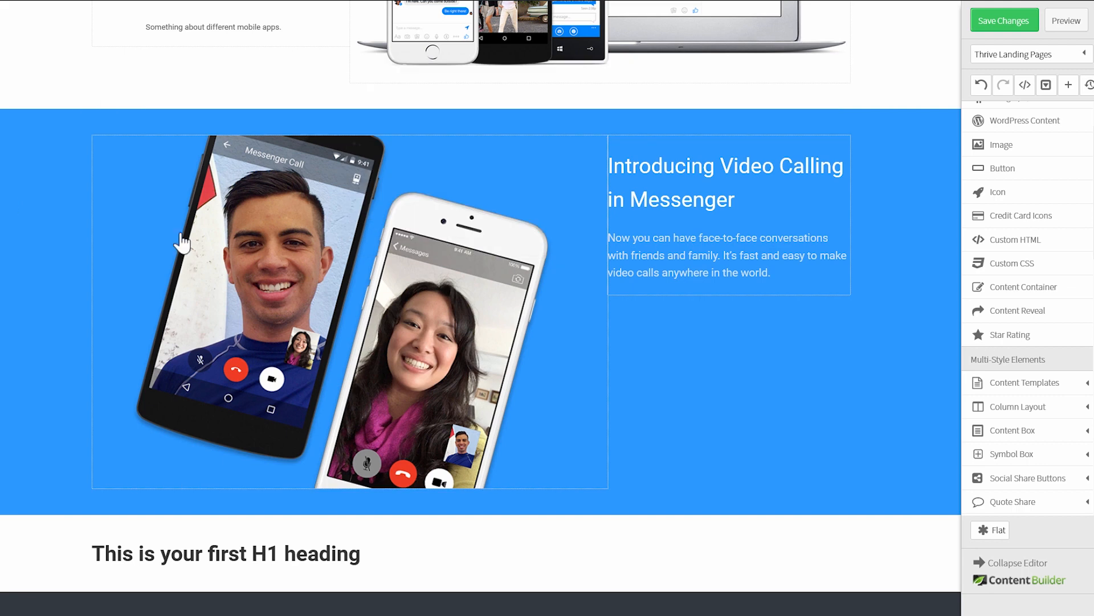
- Set the top and bottom margins of the blue section's two-column layout to 0 px
click(605, 205)
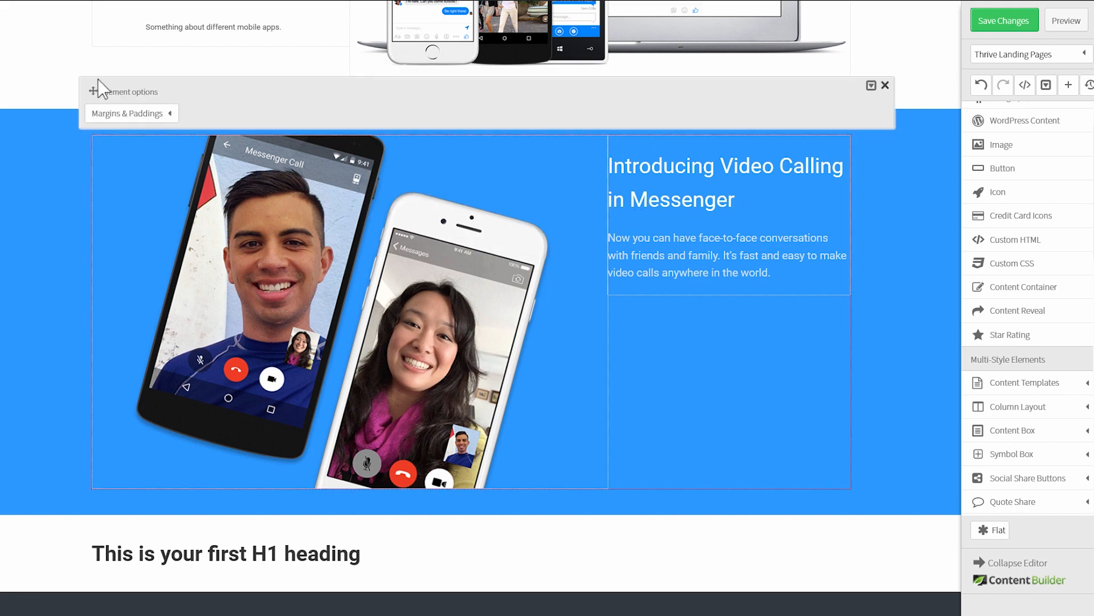
click(108, 114)
drag(162, 161, 106, 161)
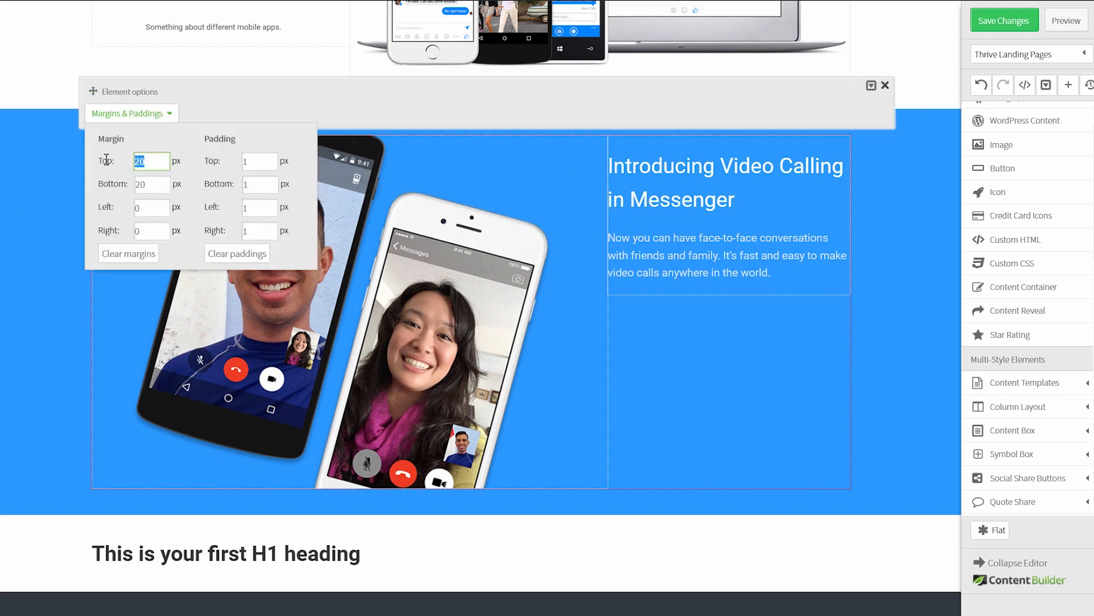
text(0)
key(Tab)
text(0)
key(Tab)
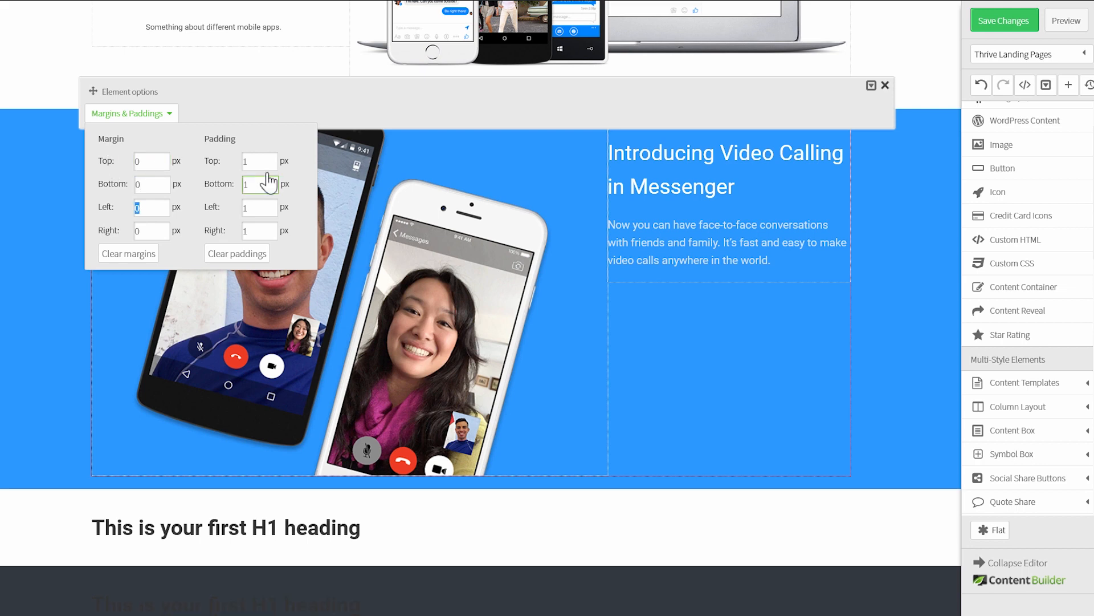
- Set the top and bottom padding of the blue section's two-column layout to 0 px and close its options
drag(267, 163, 244, 164)
text(0)
key(Tab)
text(0)
key(Tab)
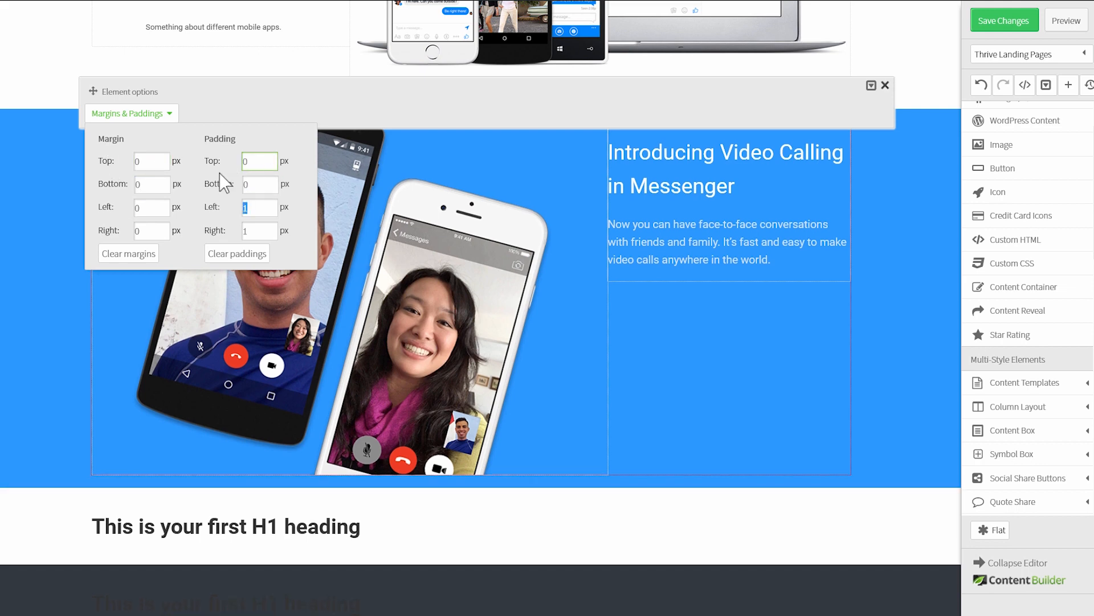
click(34, 219)
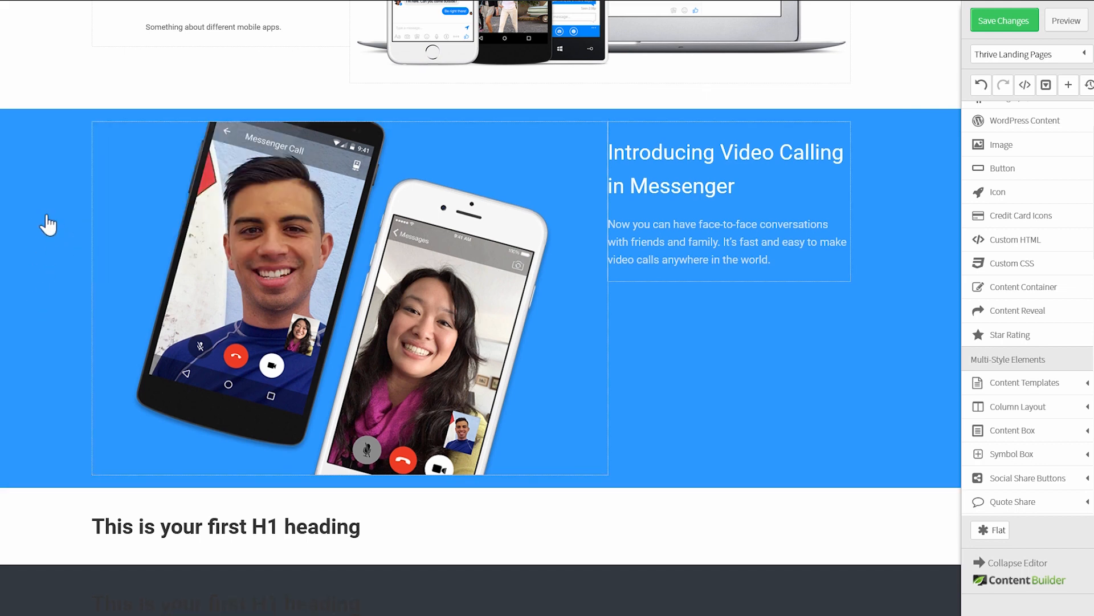
- Set the top and bottom padding of the blue page section to 0 px and close its options
click(53, 165)
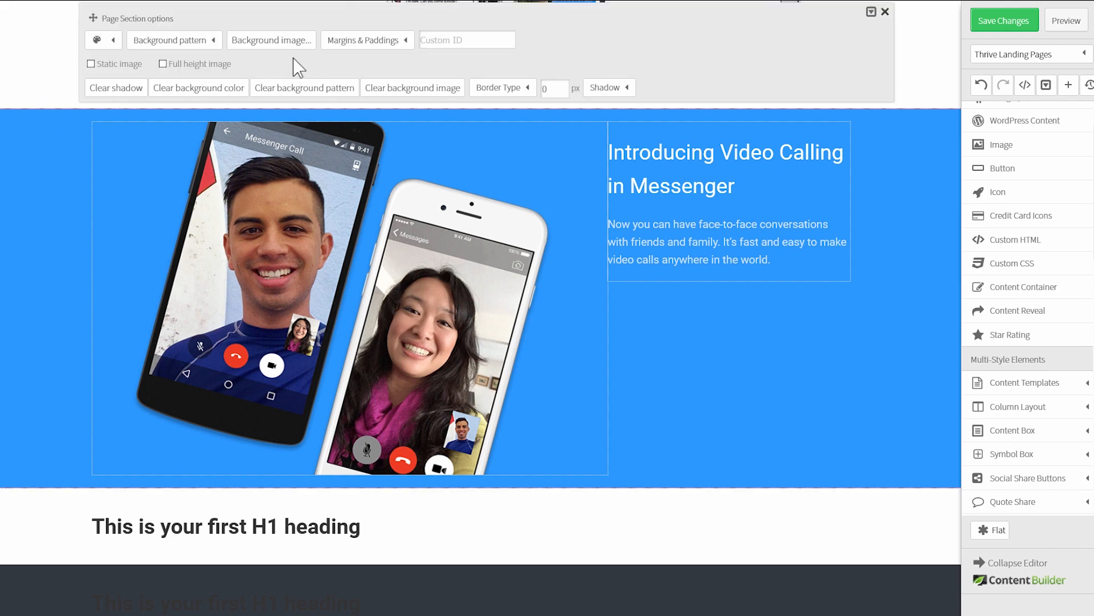
click(365, 40)
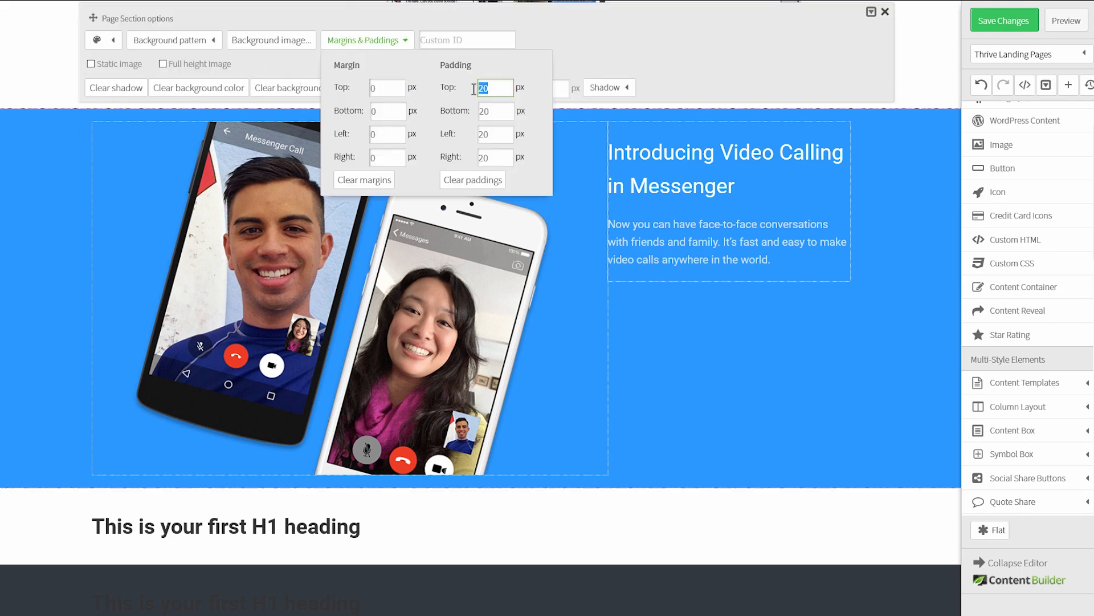
text(0)
key(Tab)
text(0)
key(Tab)
click(24, 66)
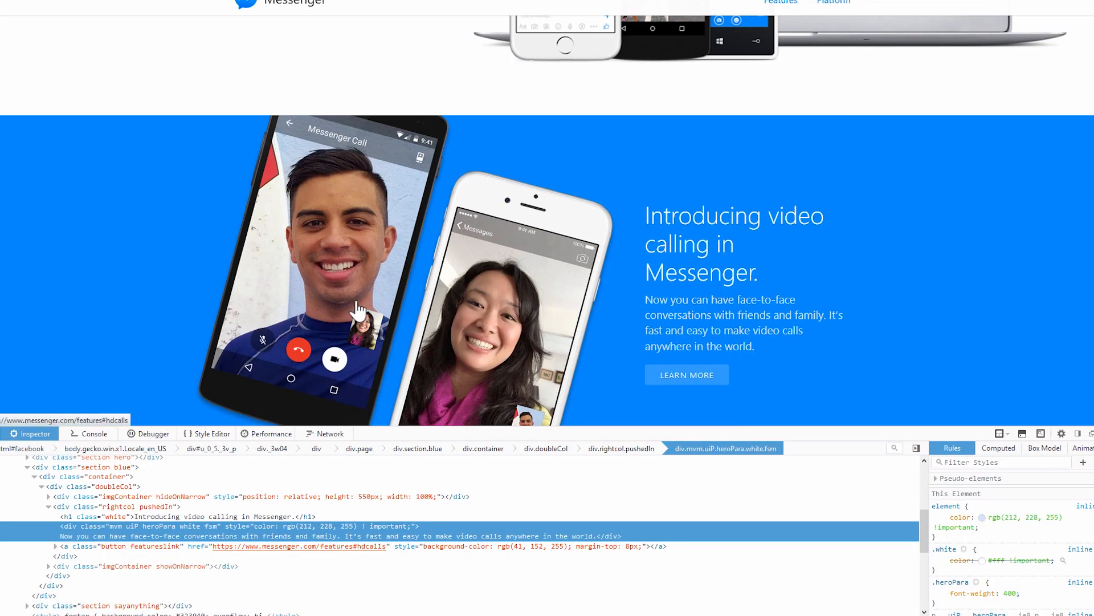
- On the original Messenger page, inspect the LEARN MORE button and copy its background colour rgb(41, 152, 255)
scroll(533, 279, down, 2)
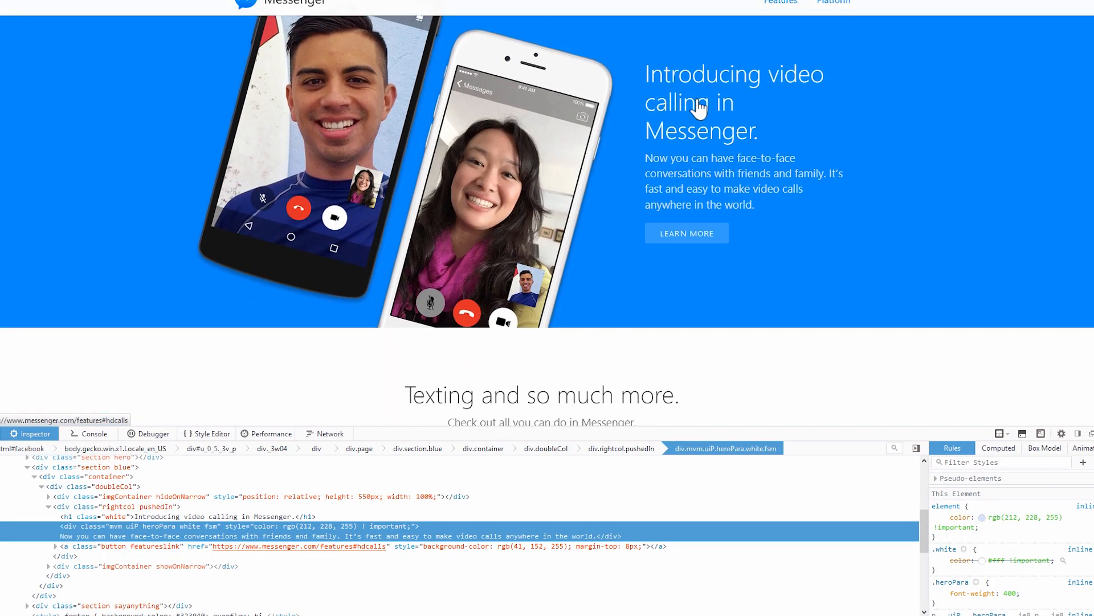
scroll(677, 220, up, 1)
scroll(678, 204, down, 5)
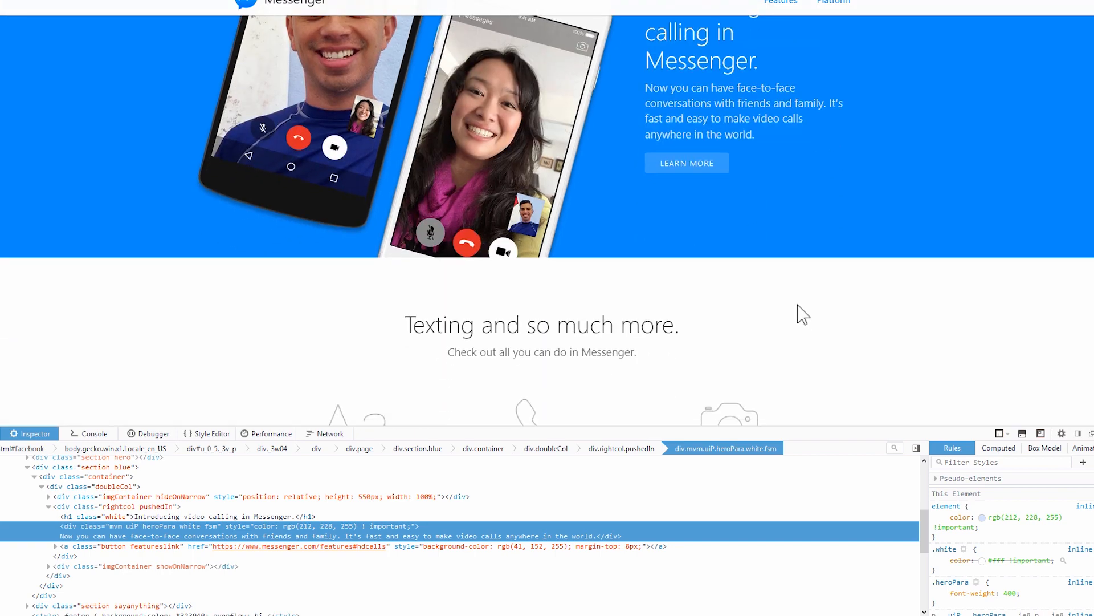
right_click(723, 167)
click(784, 297)
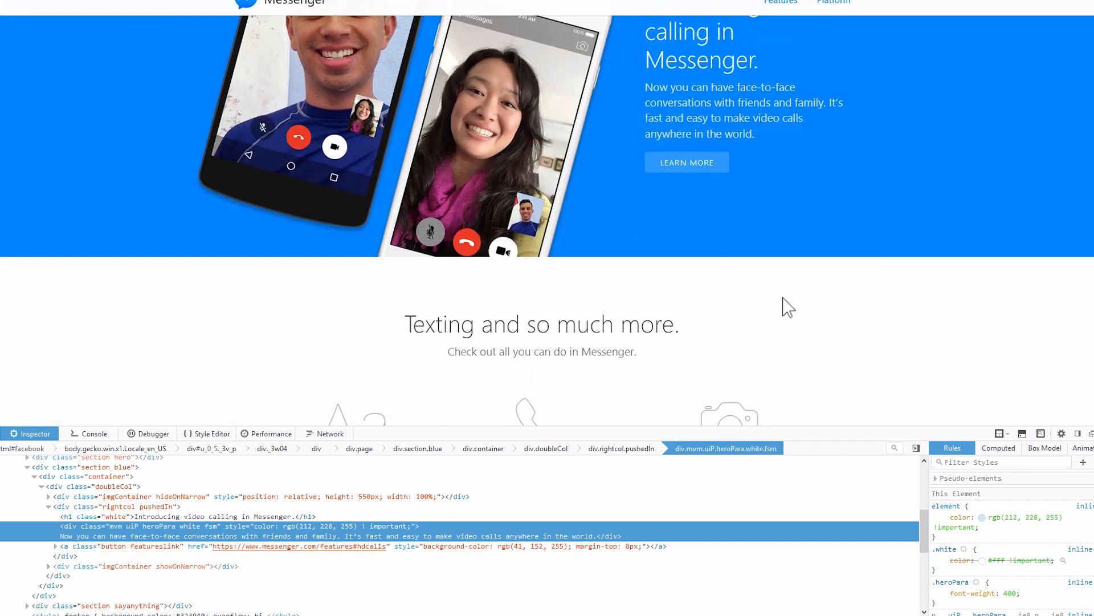
click(1063, 518)
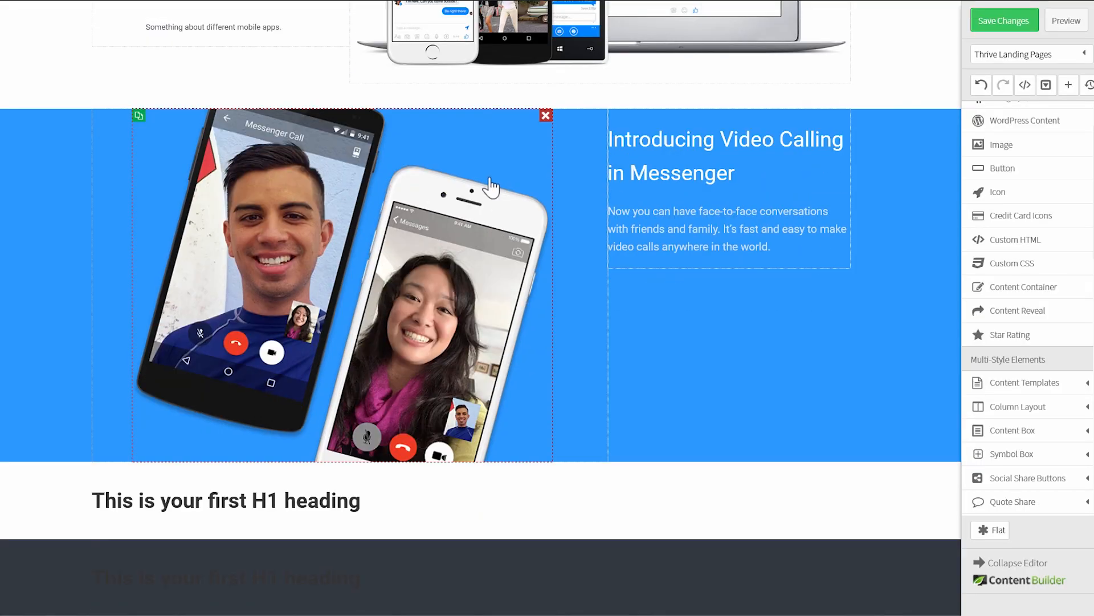
- Back in the landing page editor, duplicate the hero's ADD TO CART button and move the copy below the video calling paragraph
scroll(371, 219, up, 6)
click(99, 272)
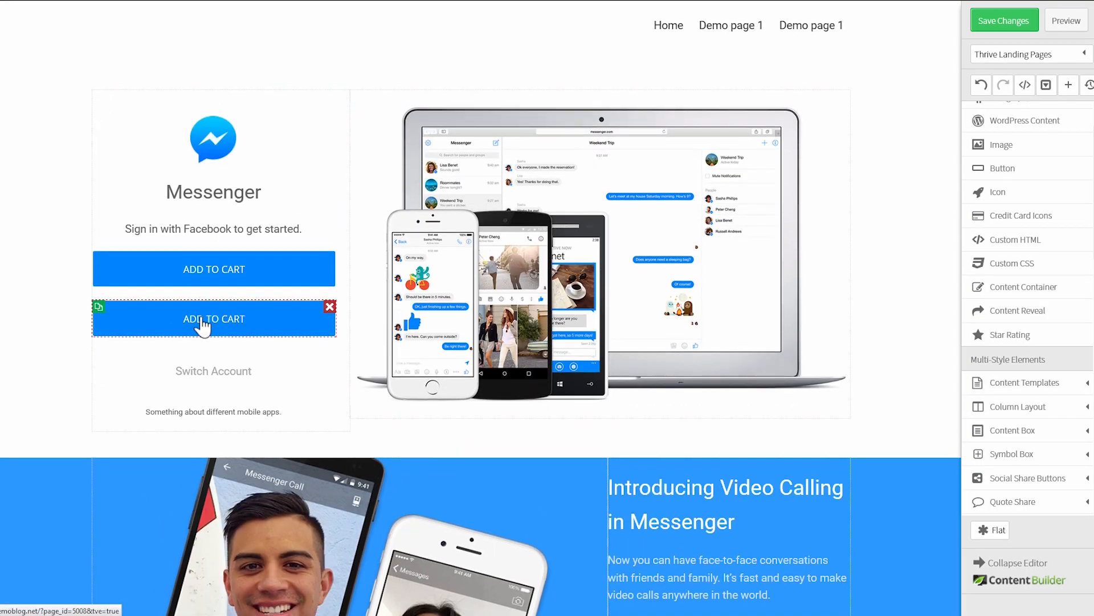
scroll(186, 294, down, 2)
drag(193, 271, 724, 533)
scroll(724, 533, down, 2)
- Set the background colour of the ADD TO CART button in the blue section to rgb(41, 152, 255) and close its options
click(648, 423)
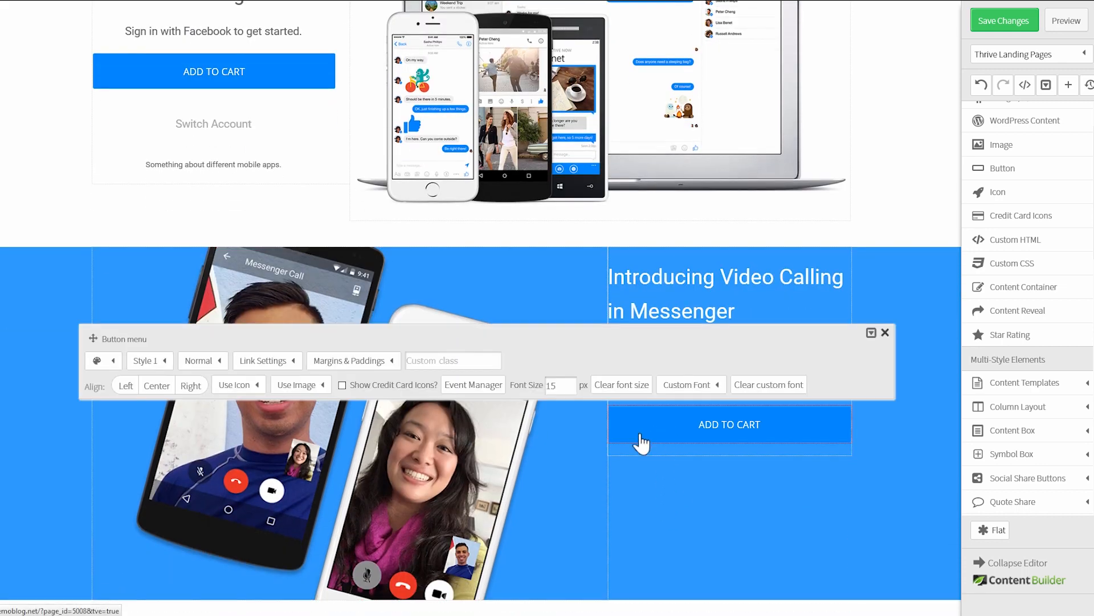
click(113, 365)
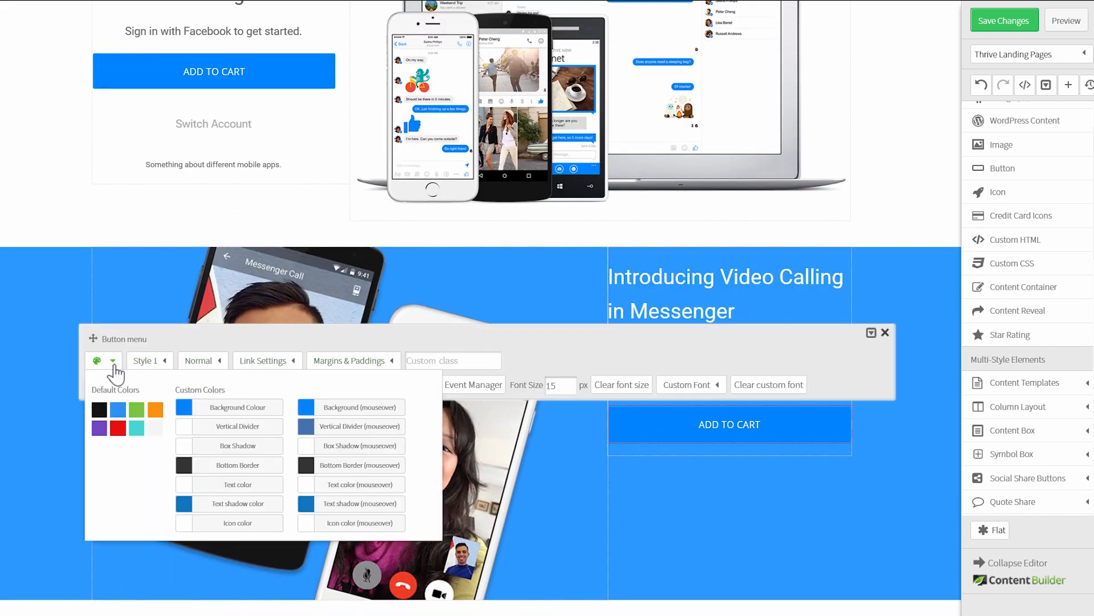
click(185, 409)
drag(420, 320, 316, 320)
text(rgb(41, 150, 255))
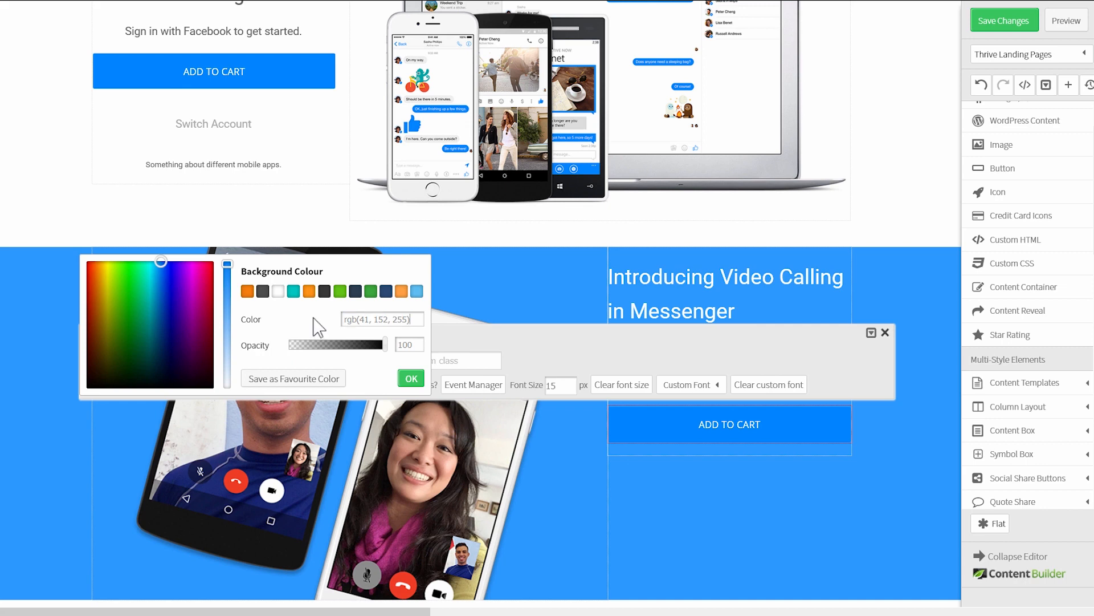
click(313, 322)
click(411, 379)
scroll(736, 456, down, 1)
click(730, 453)
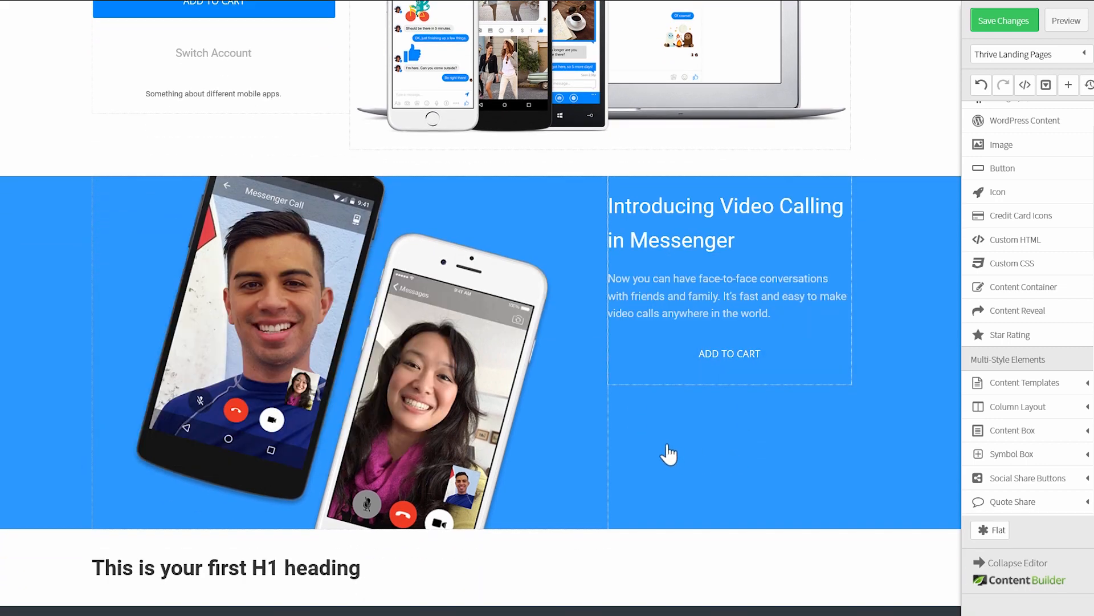
- On the original Messenger page, inspect the "section blue" element and copy its background colour #0084ff
mouse_move(231, 0)
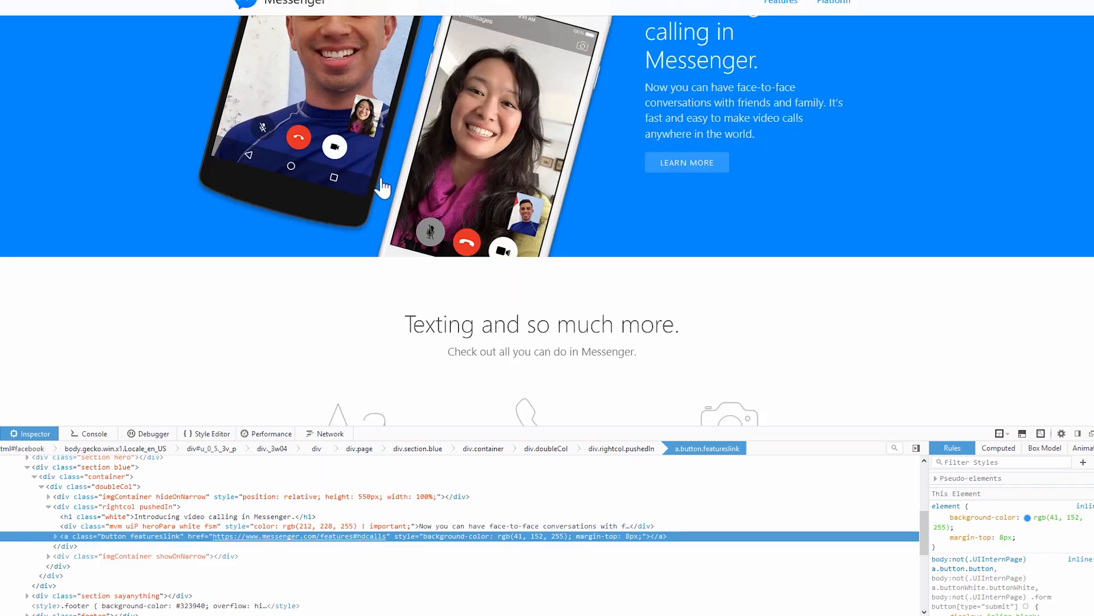
scroll(502, 332, down, 1)
scroll(501, 333, up, 2)
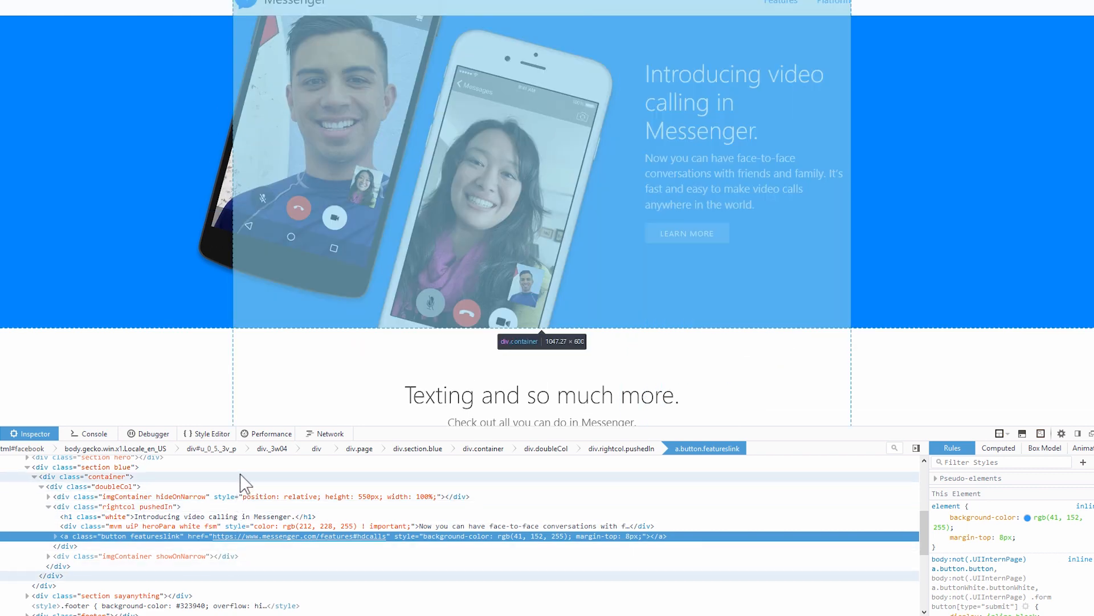
click(244, 467)
click(1051, 585)
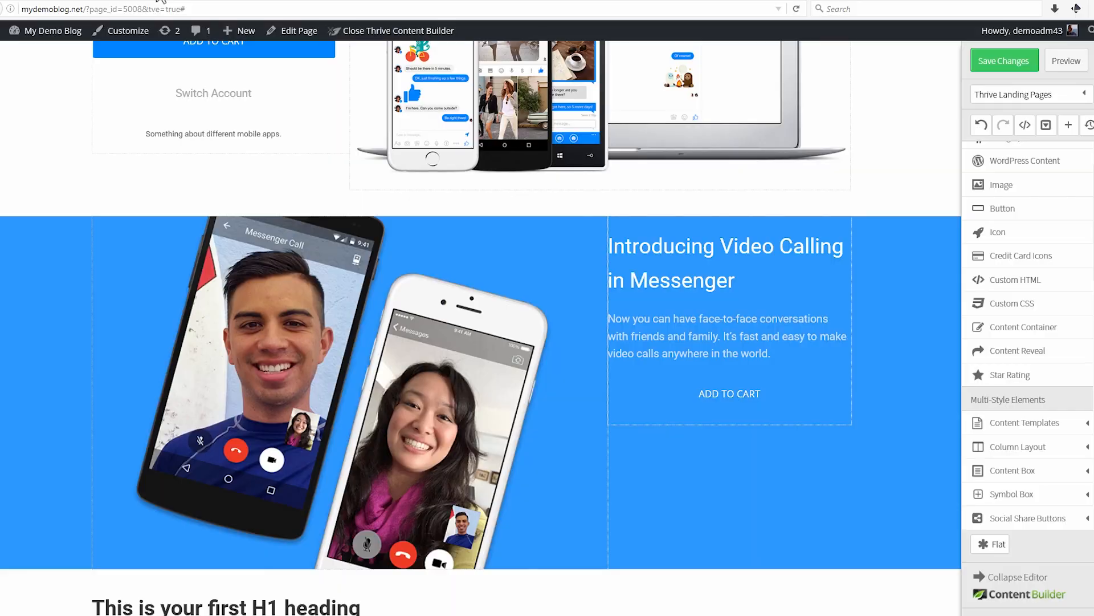
- Back in the landing page editor, set the video calling section's background colour to rgba(0,132,255,1) and close its options
scroll(643, 349, down, 1)
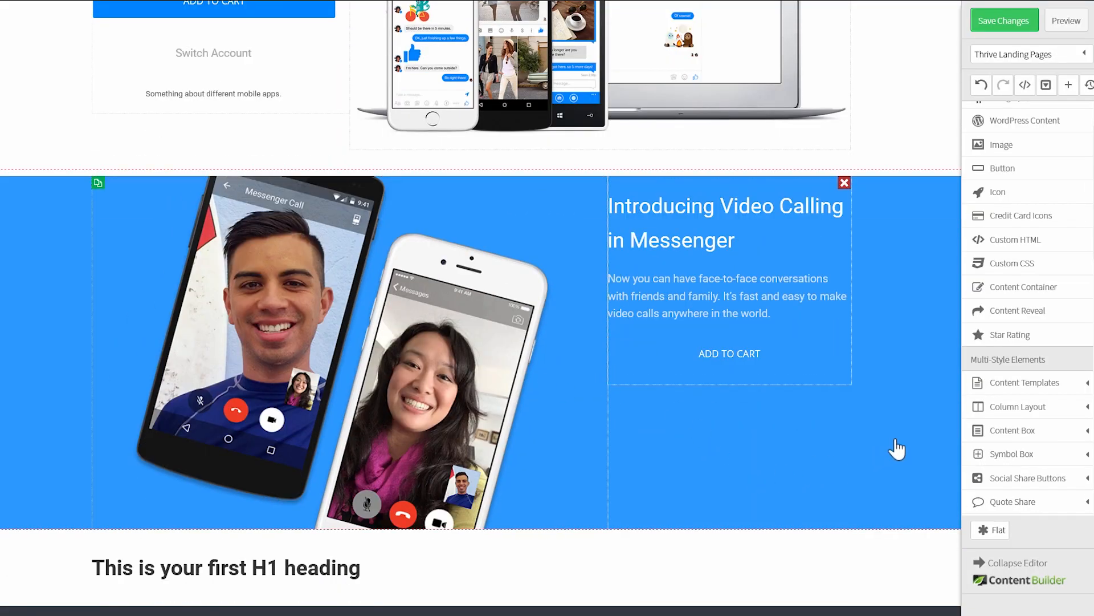
click(94, 226)
click(108, 113)
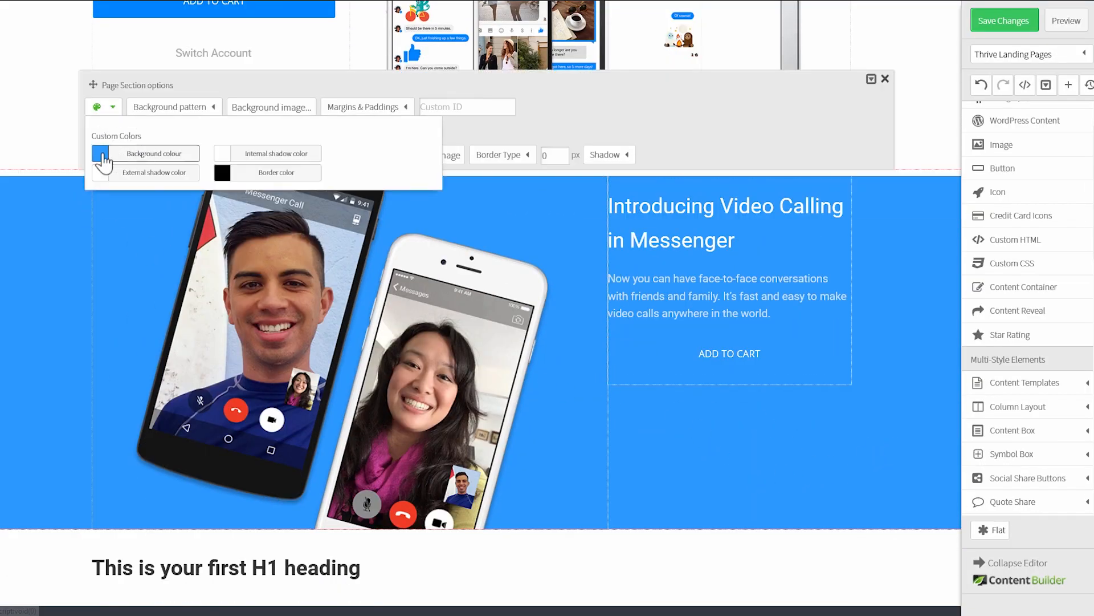
click(104, 152)
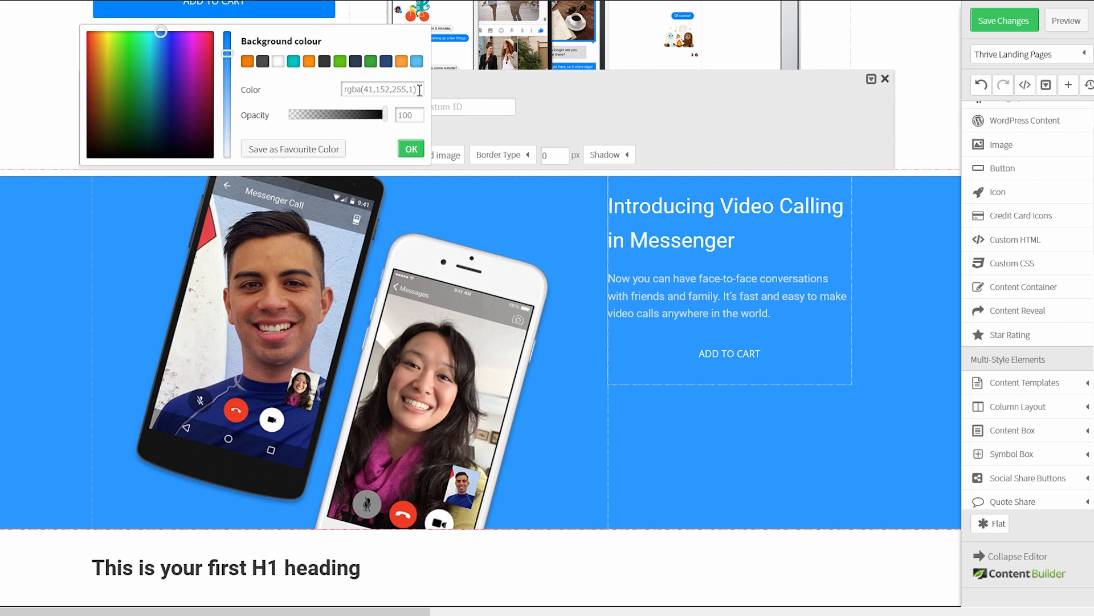
drag(420, 90, 306, 98)
text(rgba(0,132,255,1))
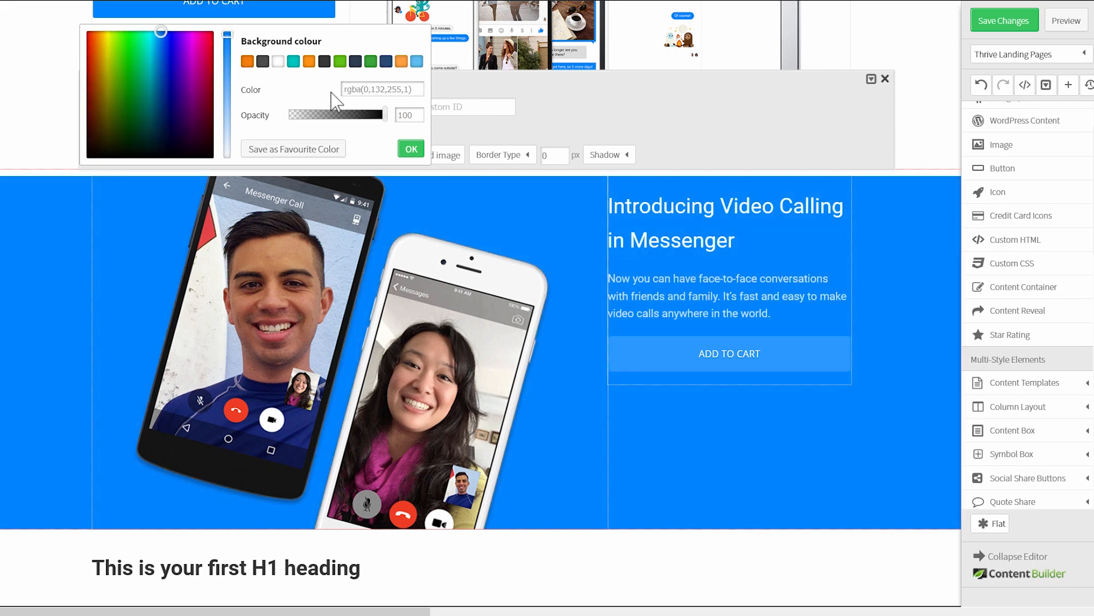
click(411, 150)
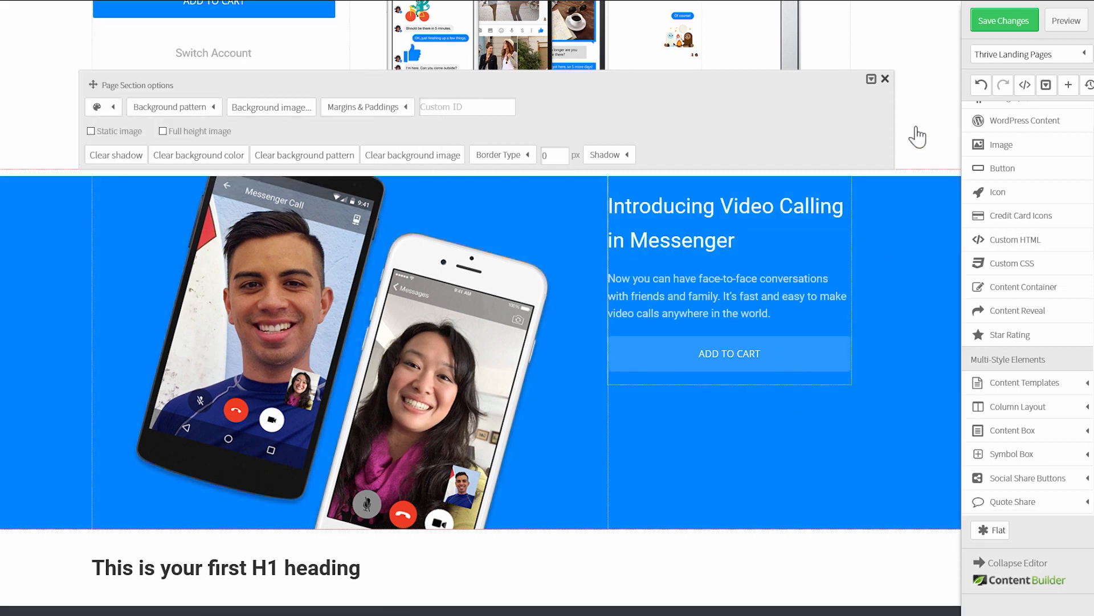
click(917, 137)
- Align the ADD TO CART button in the blue section to the left and close its options
click(775, 354)
click(126, 315)
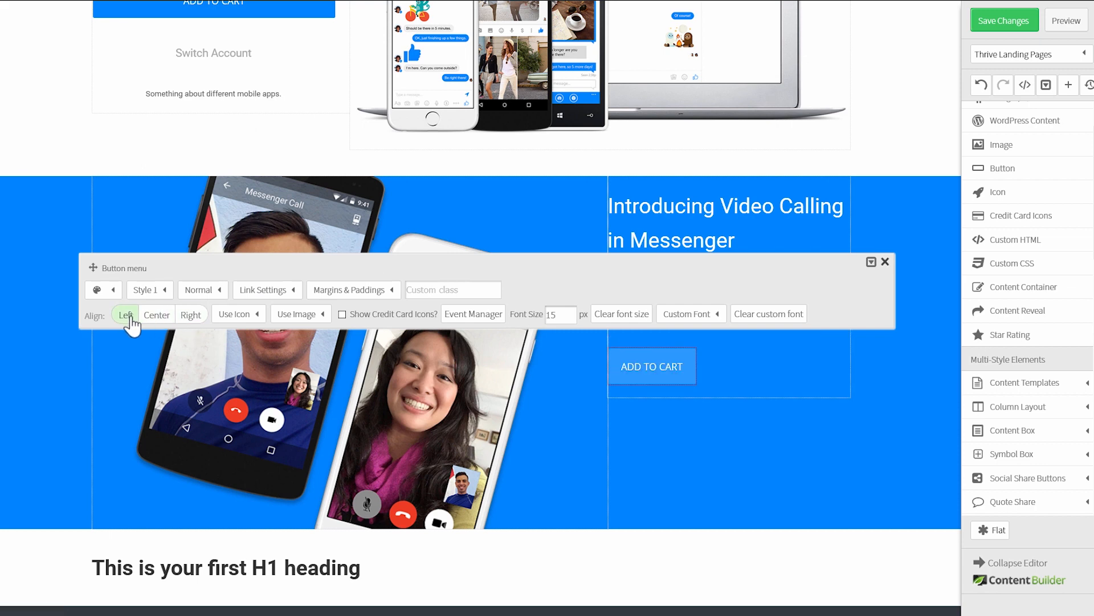
click(901, 169)
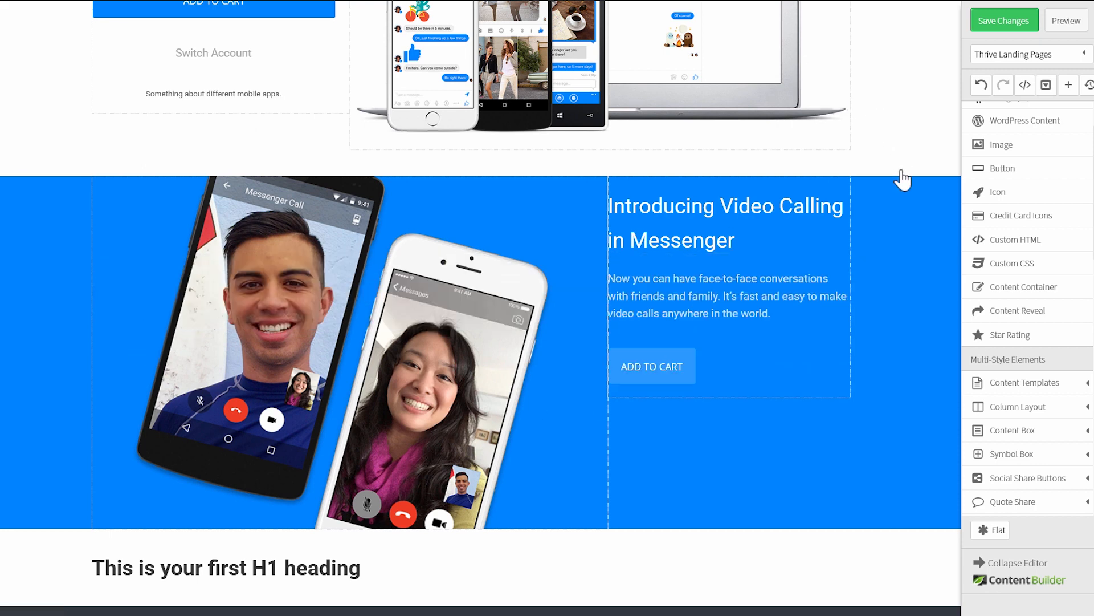
- Set the top margin of the "Introducing Video Calling in Messenger" heading to 100 px and close its options
click(706, 223)
click(546, 168)
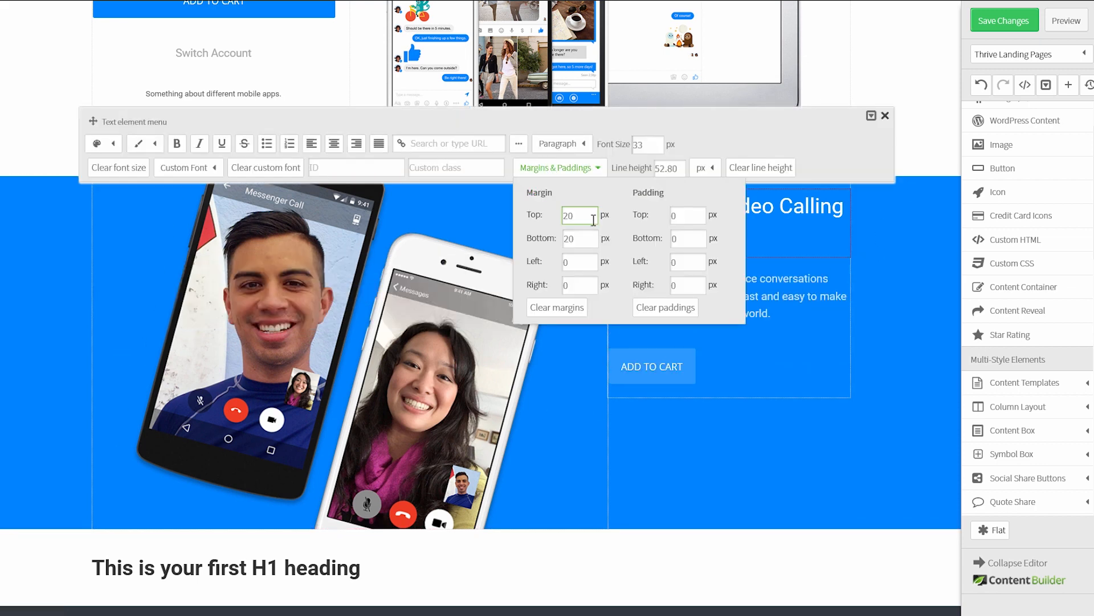
text(50)
key(Tab)
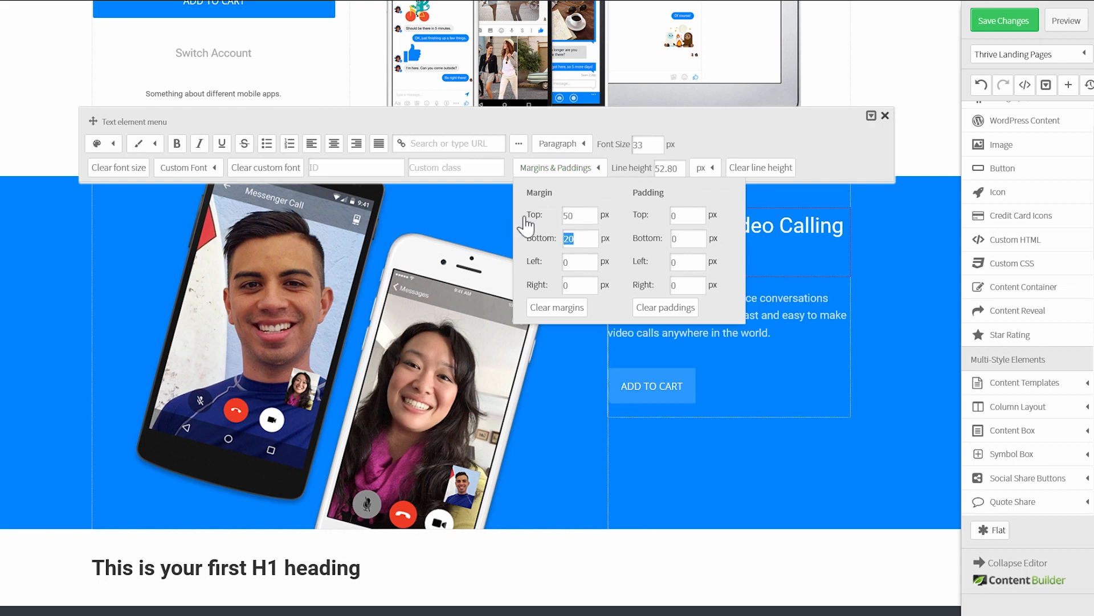
click(574, 215)
text(100)
key(Tab)
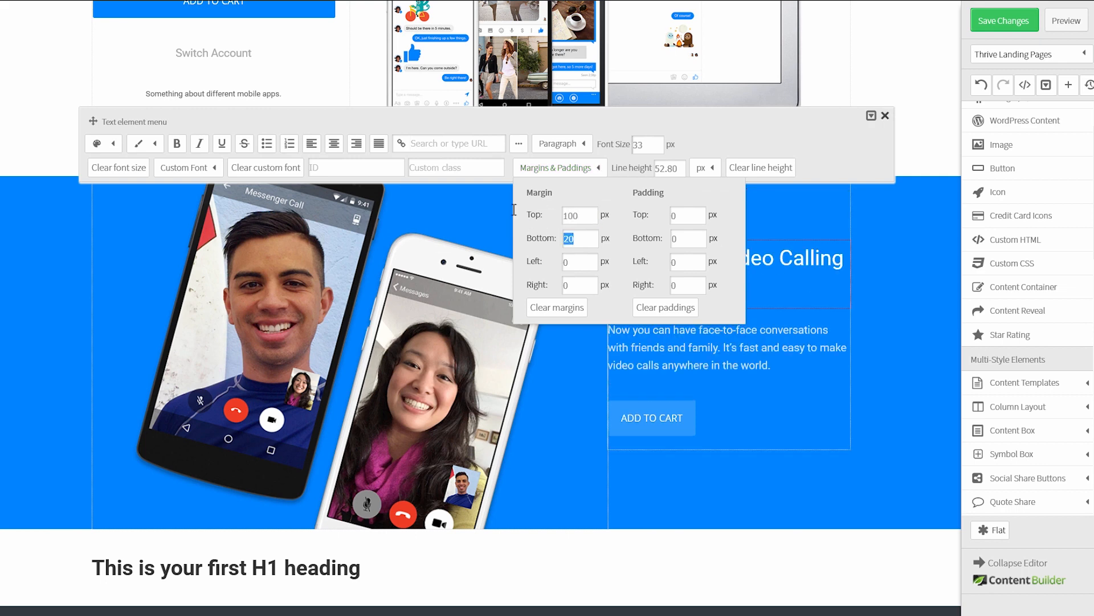
click(885, 115)
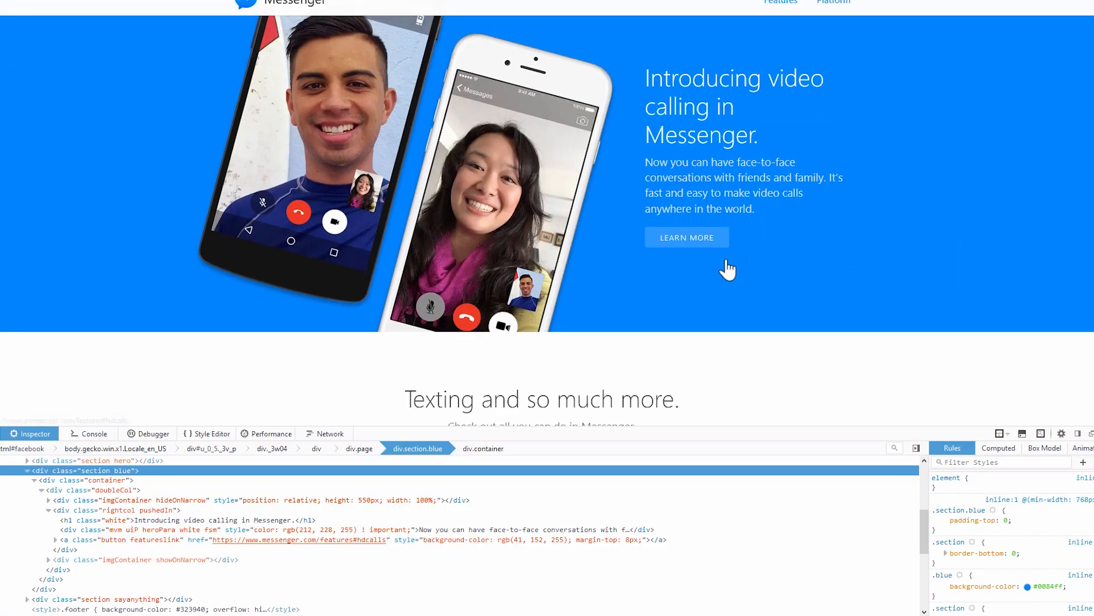
- Compare the hero spacing with the original Messenger page and increase the bottom margin of the hero's two-column layout
scroll(724, 268, up, 6)
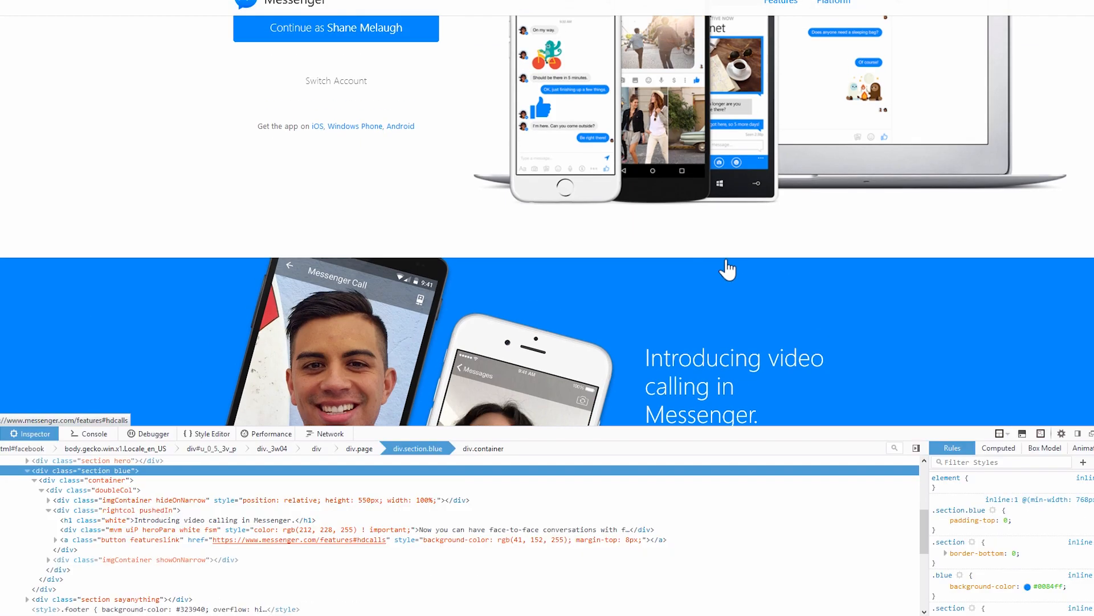
scroll(731, 269, down, 3)
scroll(689, 264, up, 3)
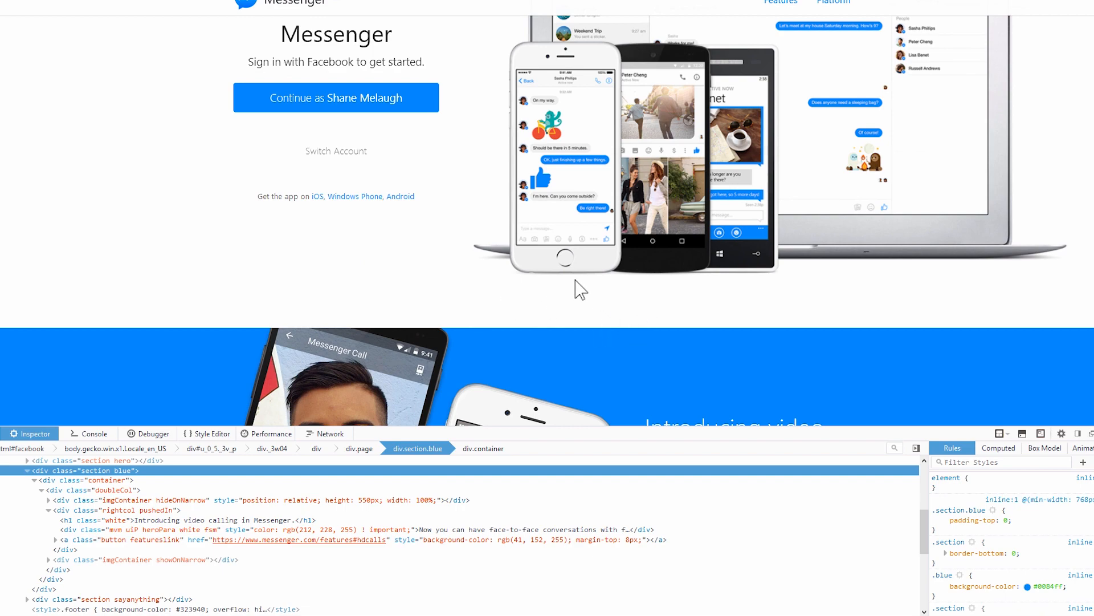
scroll(578, 293, up, 1)
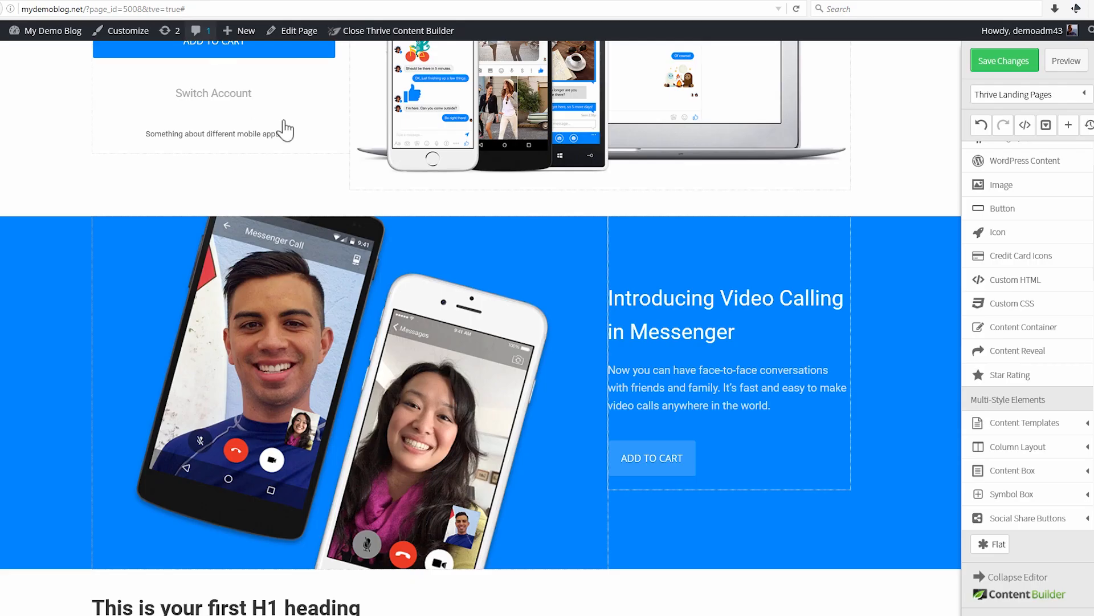
scroll(481, 231, up, 1)
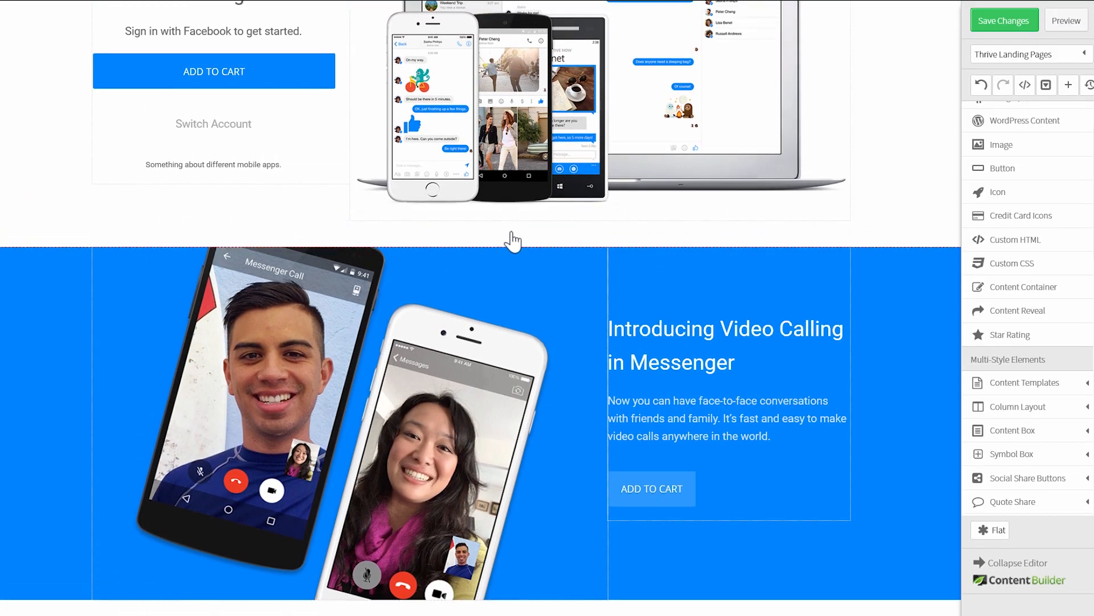
scroll(513, 233, up, 3)
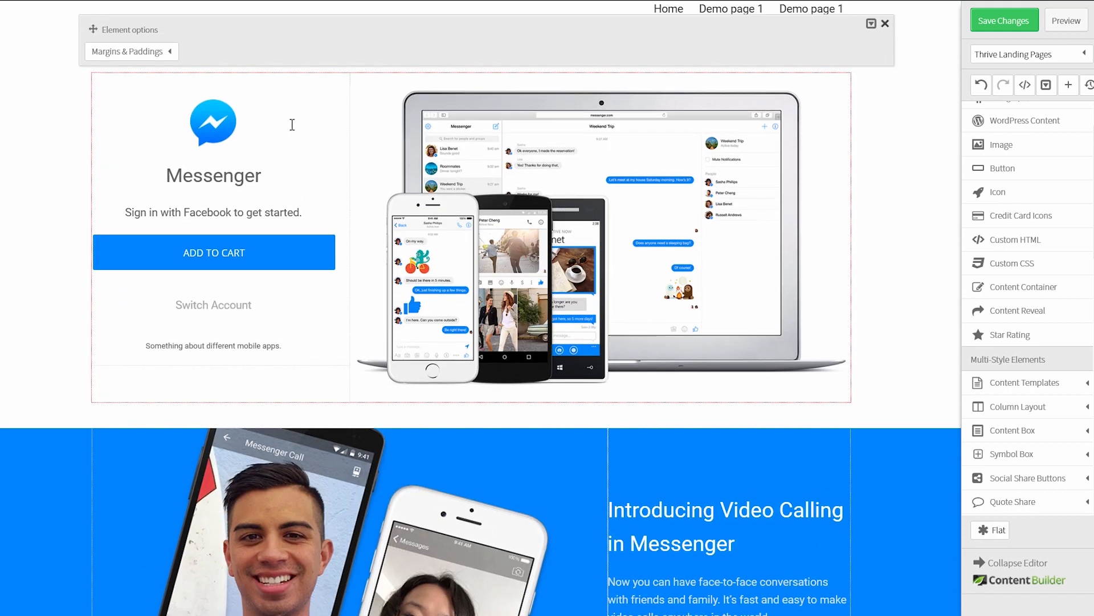
click(164, 60)
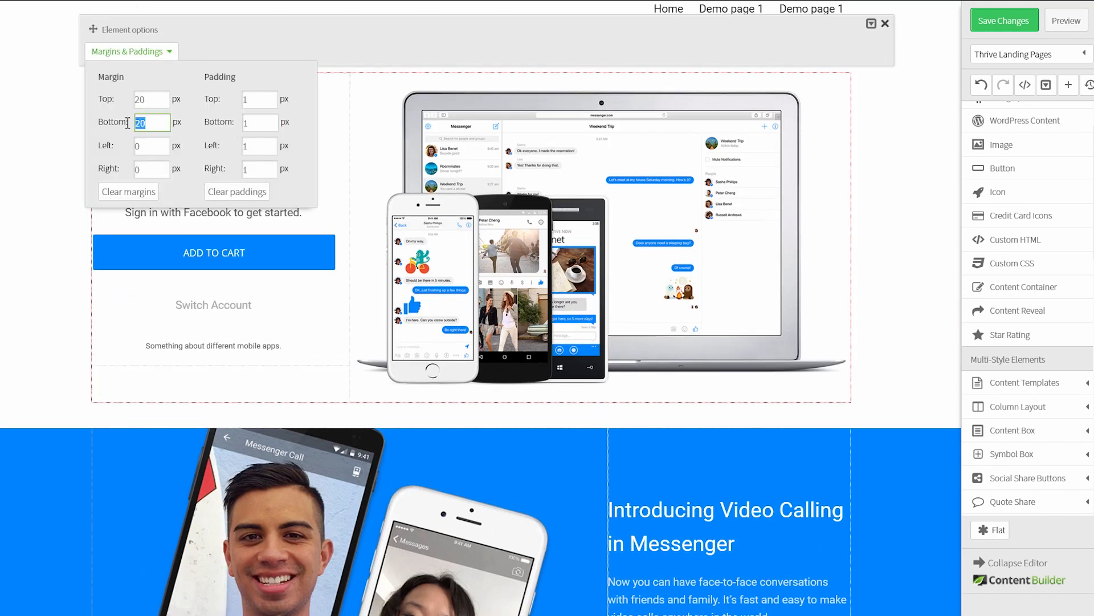
key(Tab)
click(925, 298)
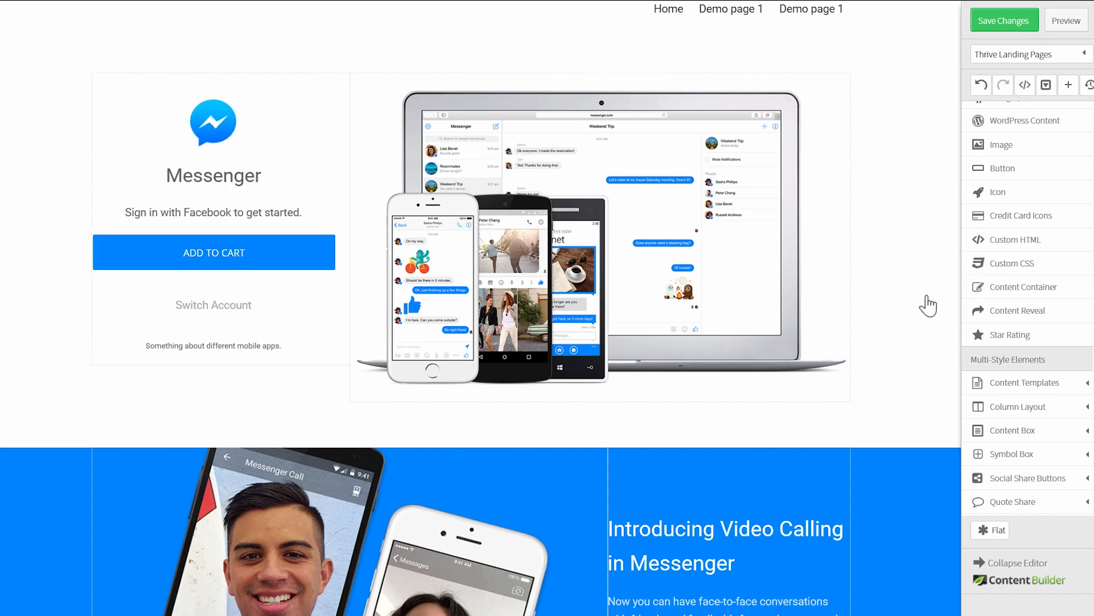
- Look over the spacing of the hero and the blue video calling section and save the page changes
scroll(922, 293, up, 1)
scroll(924, 298, down, 6)
scroll(924, 298, up, 5)
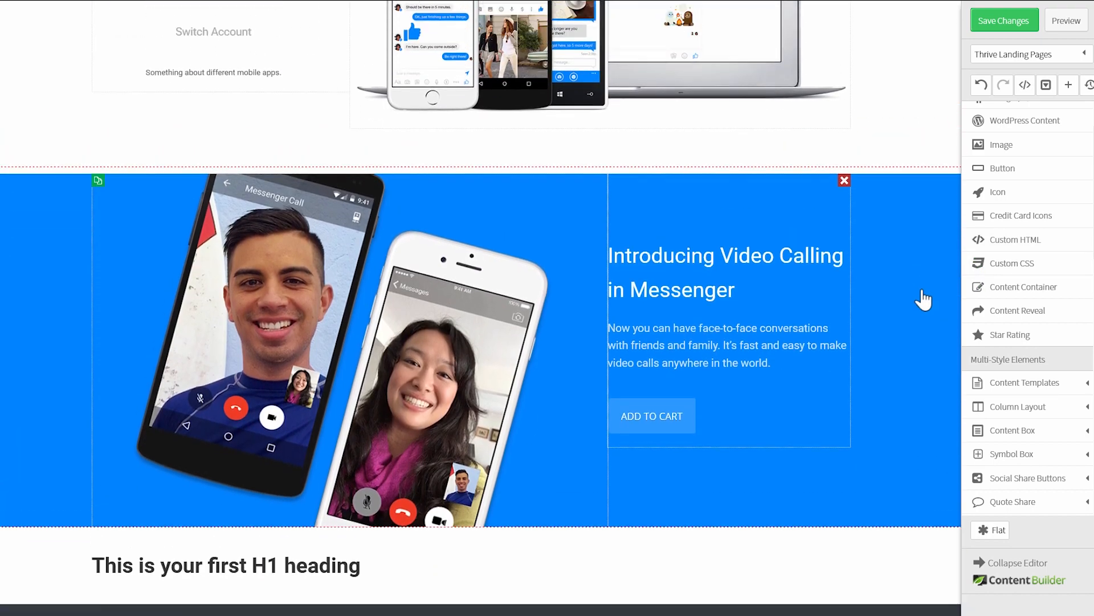
scroll(923, 299, down, 3)
click(998, 27)
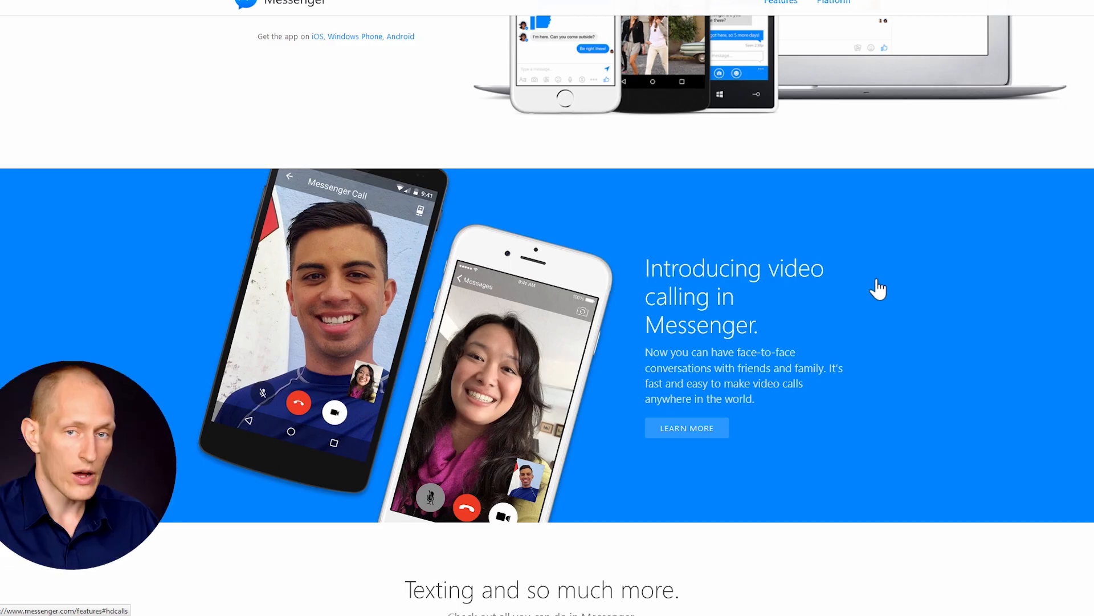
- Following the original Messenger page, add the centred heading "Texting and so much more." and the line "Check out all you can do in Messenger." below the blue section
scroll(875, 288, down, 6)
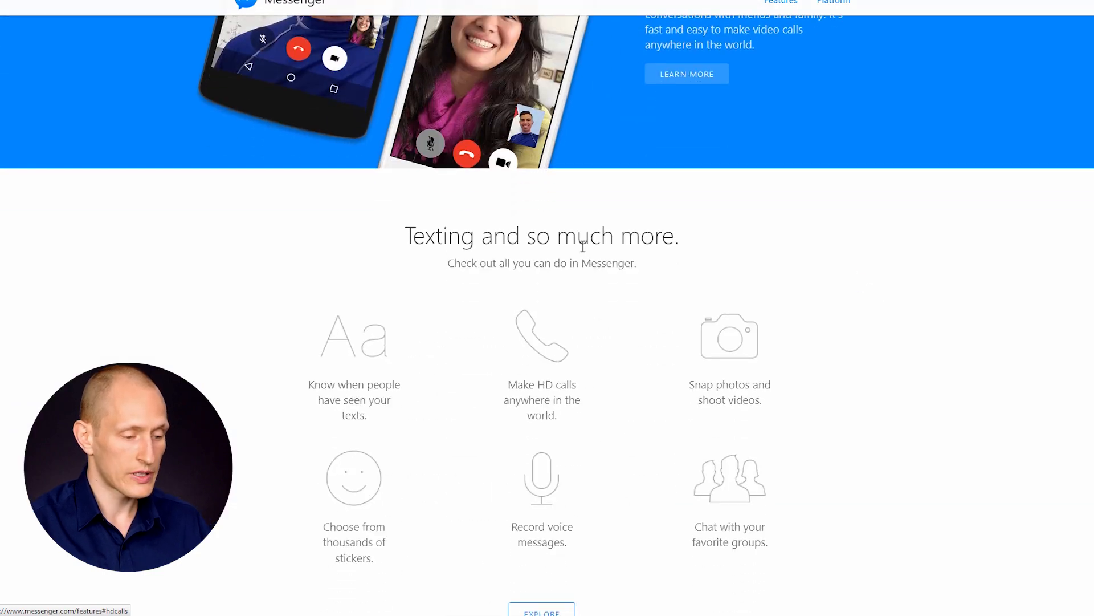
drag(415, 238, 655, 277)
click(655, 277)
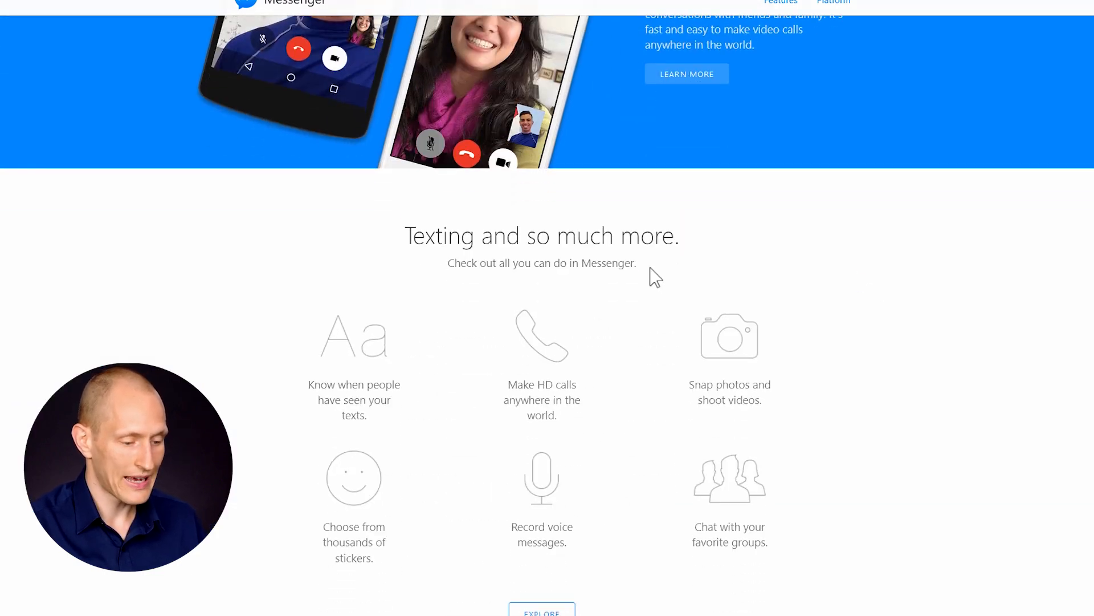
scroll(650, 276, down, 3)
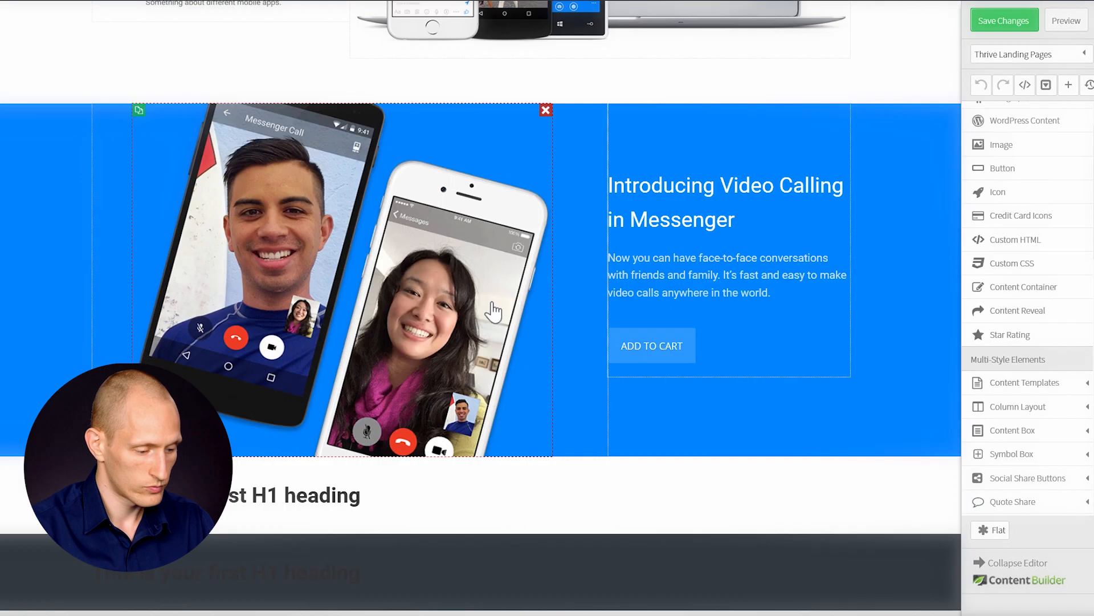
scroll(488, 313, down, 1)
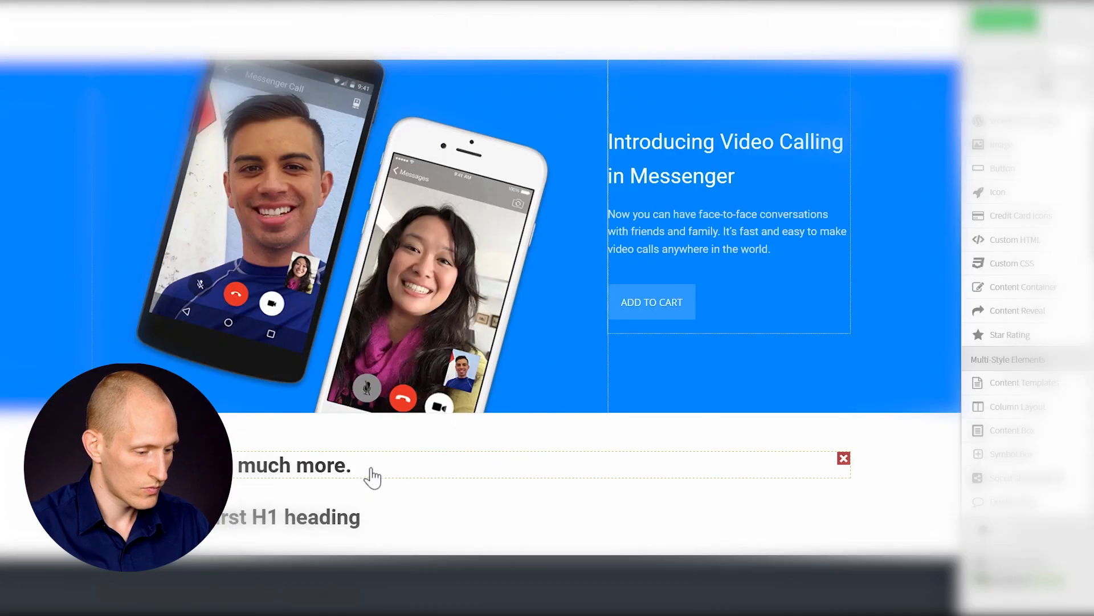
click(366, 476)
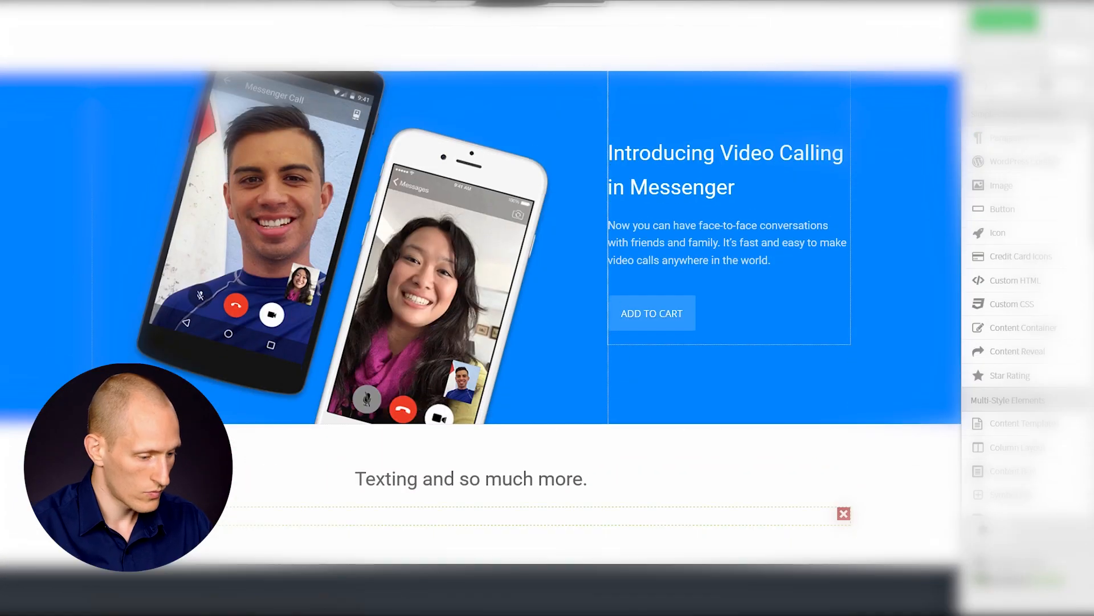
click(542, 515)
click(559, 477)
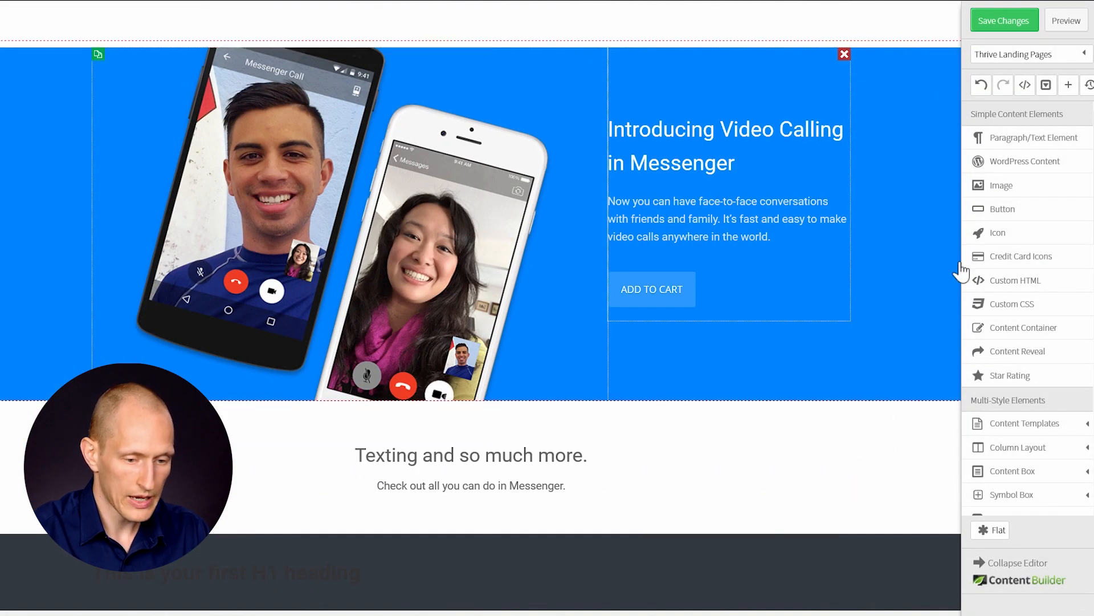
- Insert a column layout of three equal 1/3 columns below the line "Check out all you can do in Messenger."
scroll(1023, 228, down, 3)
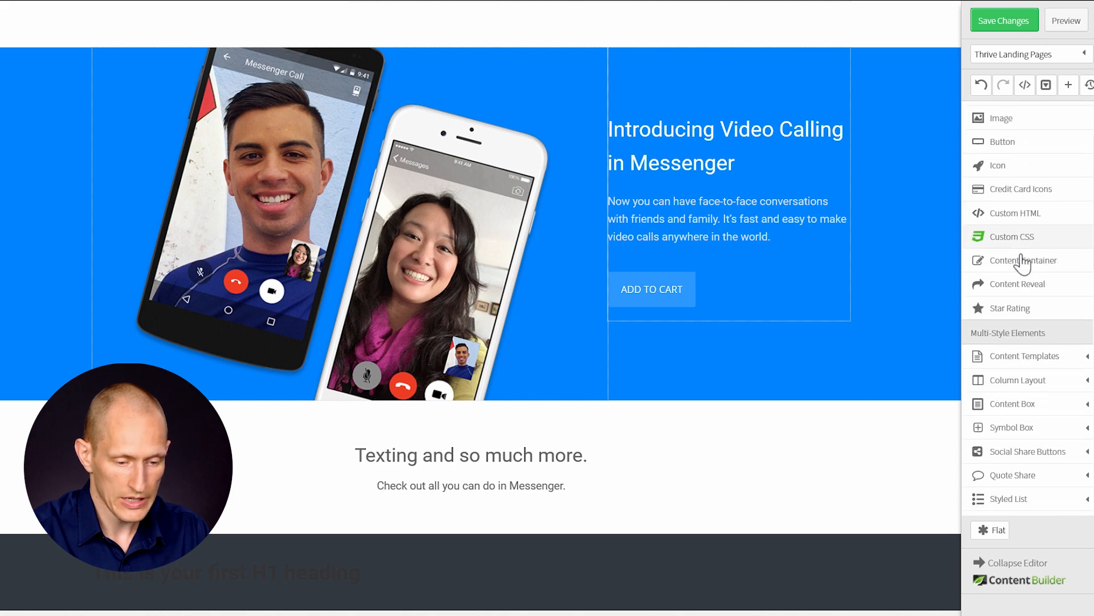
click(1028, 376)
scroll(1037, 399, down, 3)
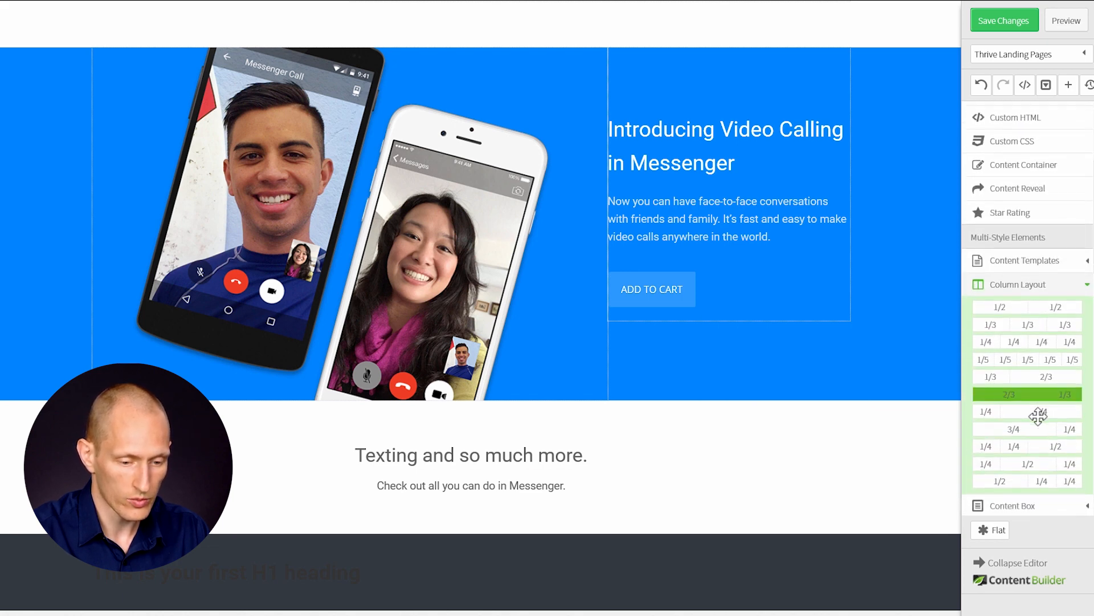
drag(1008, 327, 559, 513)
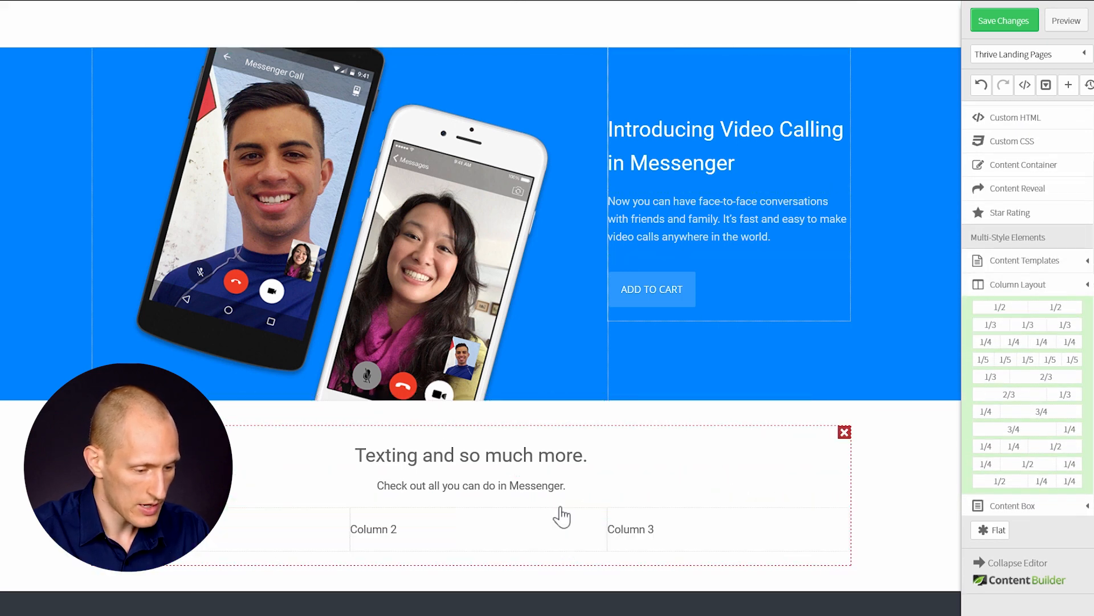
scroll(660, 476, down, 1)
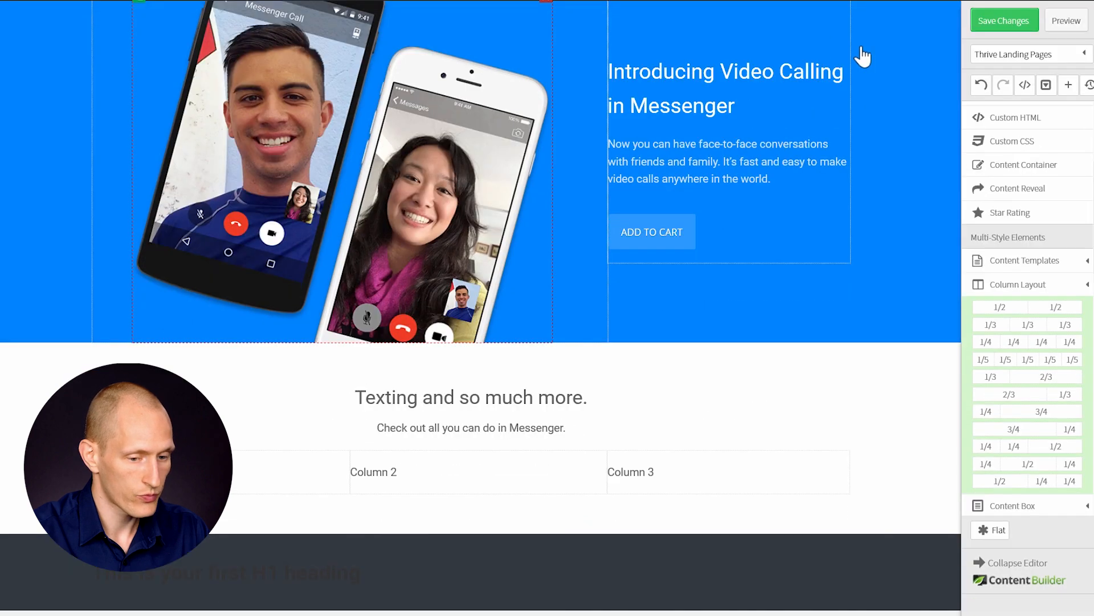
- Add an image element to the first column and fill it with the Aa icon from the media library
scroll(1050, 325, up, 3)
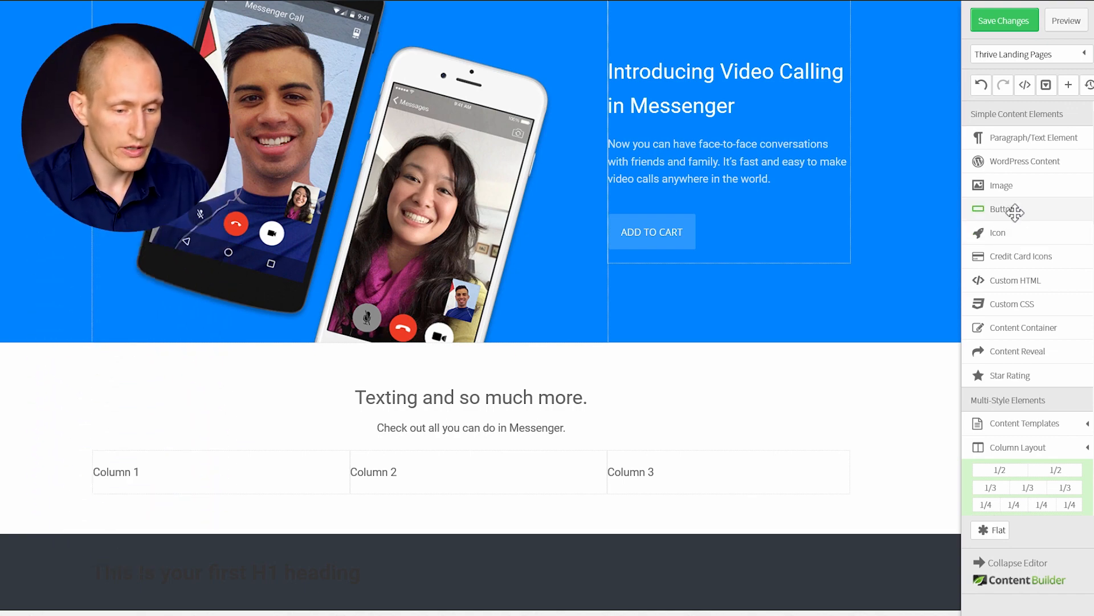
drag(1006, 189, 151, 455)
click(231, 484)
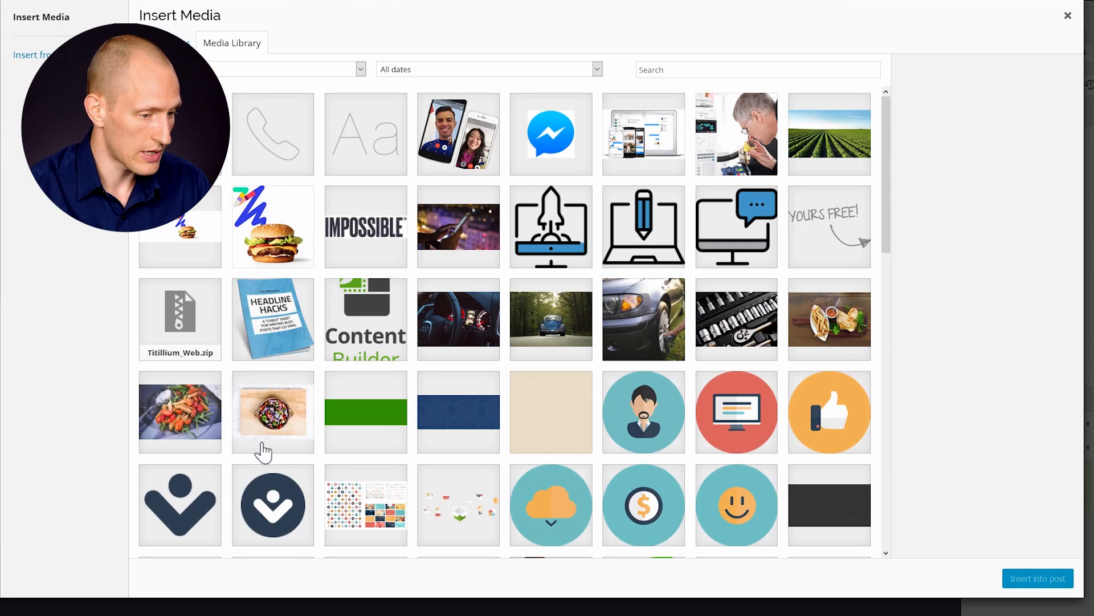
click(383, 153)
click(1037, 579)
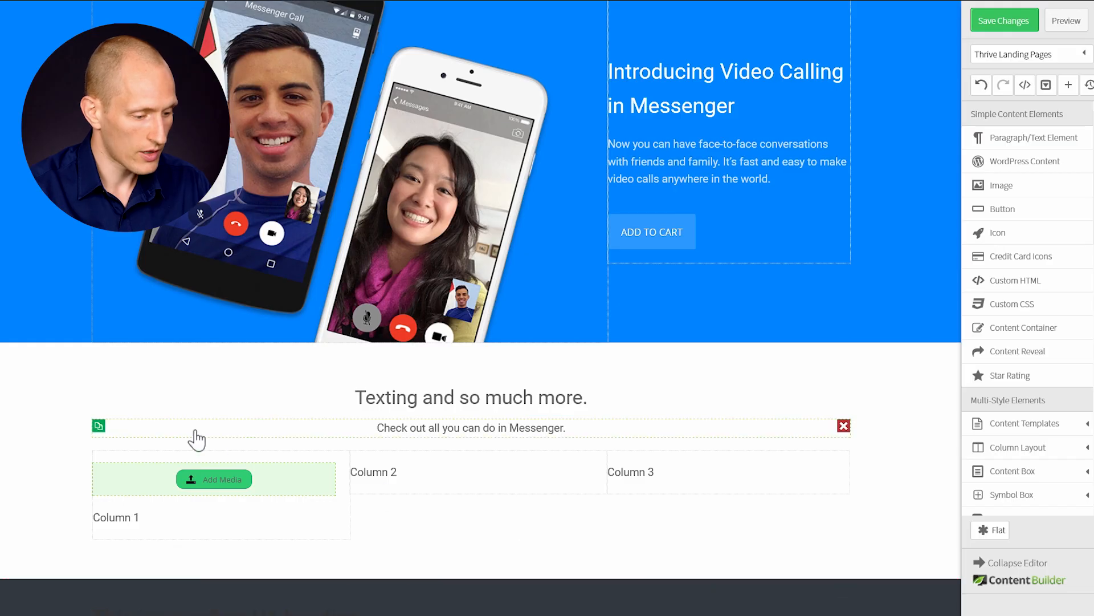
- Centre the Aa icon in the first column and replace the placeholder text with the centred caption "Know when people have seen your texts."
scroll(196, 439, down, 2)
click(150, 423)
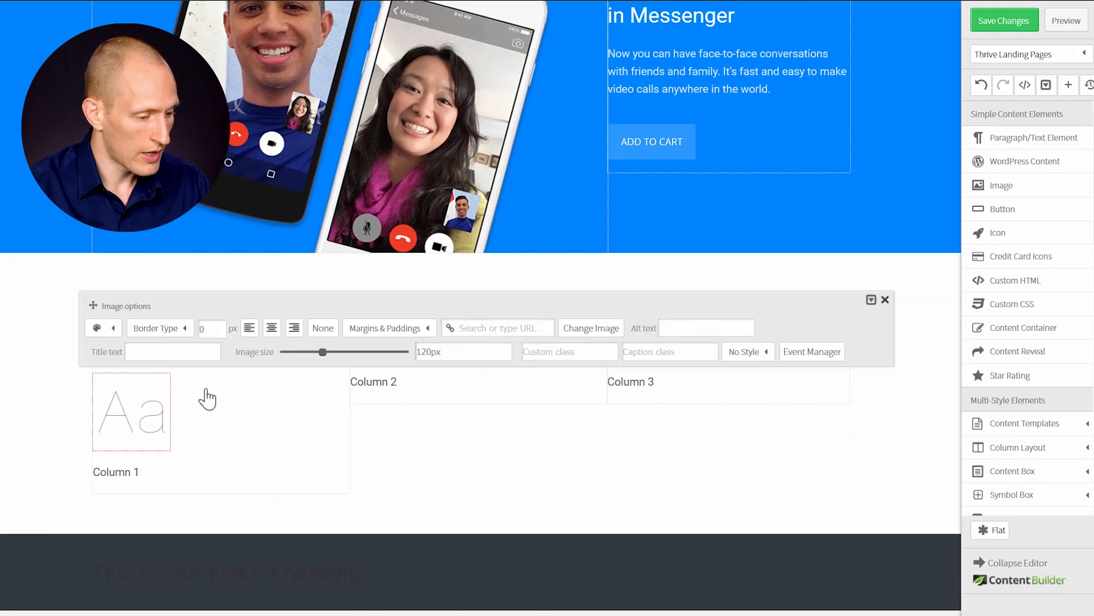
click(272, 328)
click(29, 450)
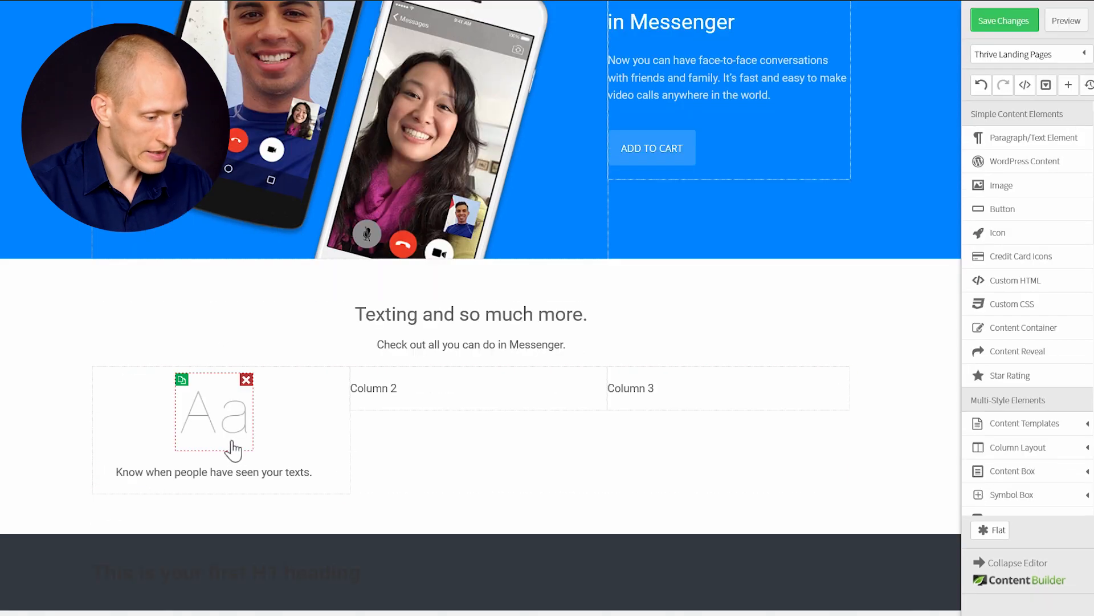
- Set the top margin of the caption under the Aa icon to 0 px and close its options
click(215, 473)
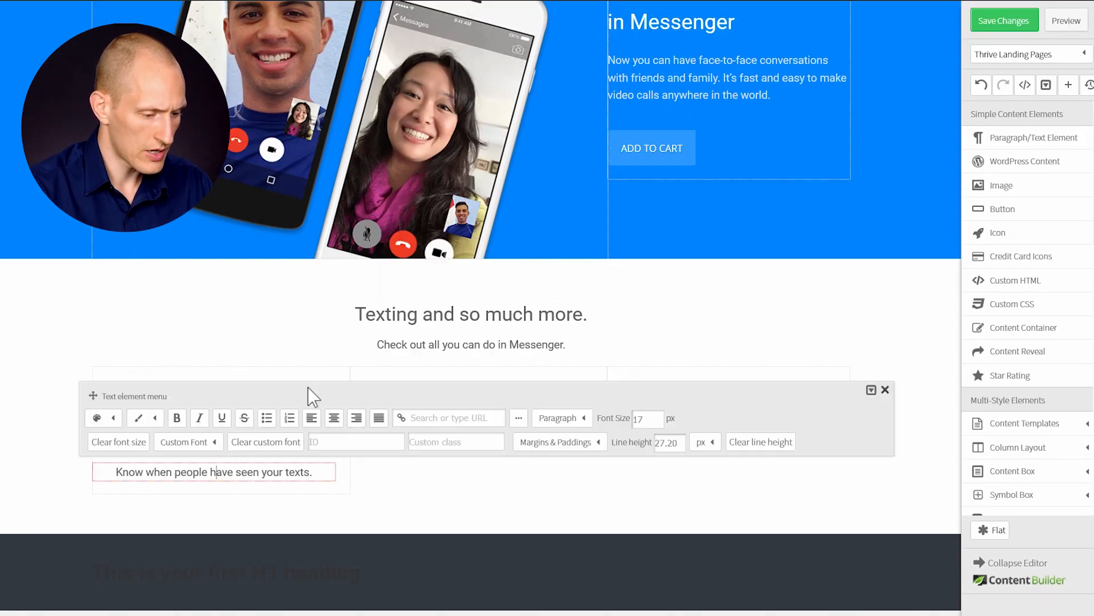
mouse_move(578, 446)
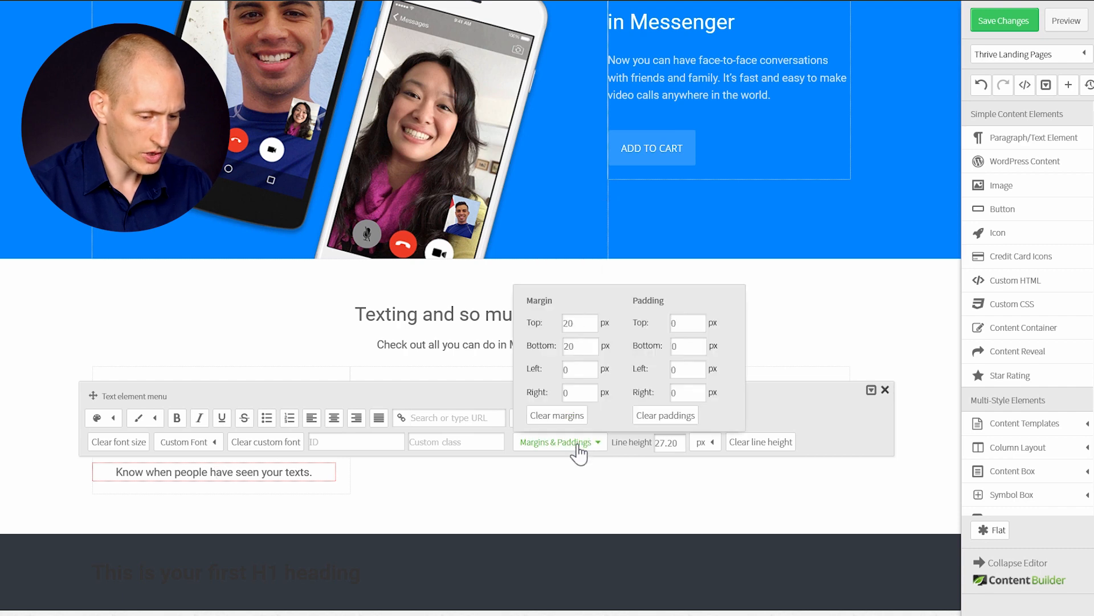
text(0)
key(Tab)
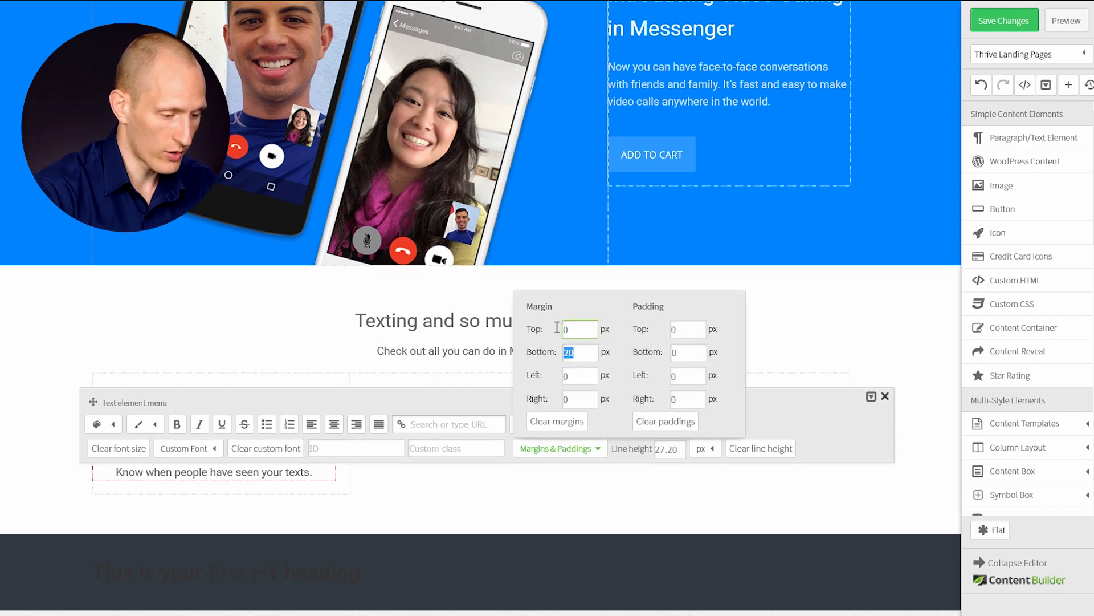
click(26, 351)
- Set the bottom margin of the Aa icon image to 0 px and close its options
click(225, 440)
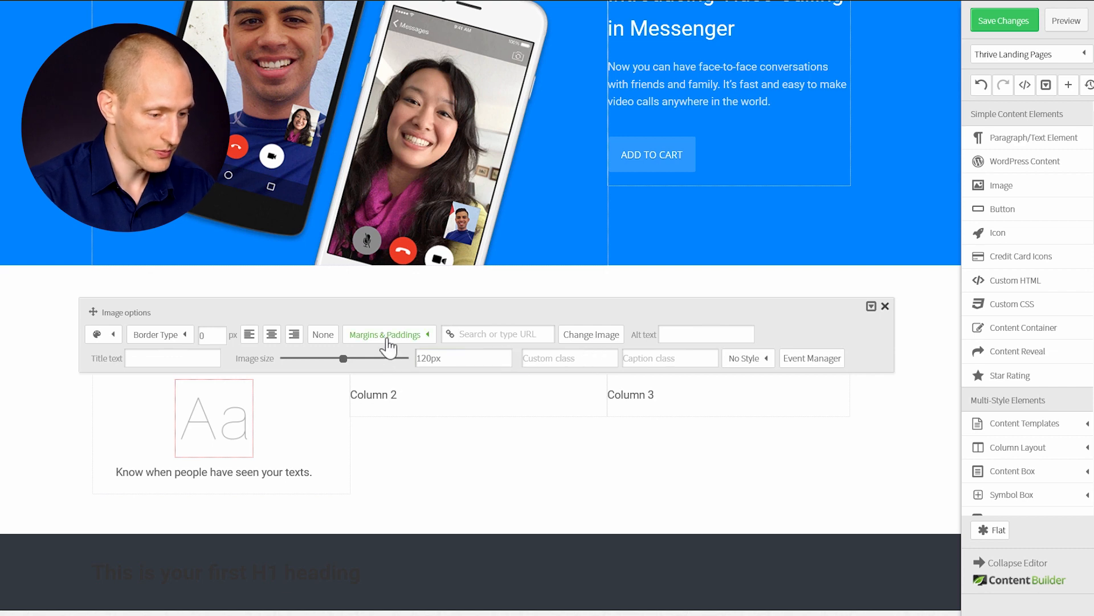
mouse_move(387, 342)
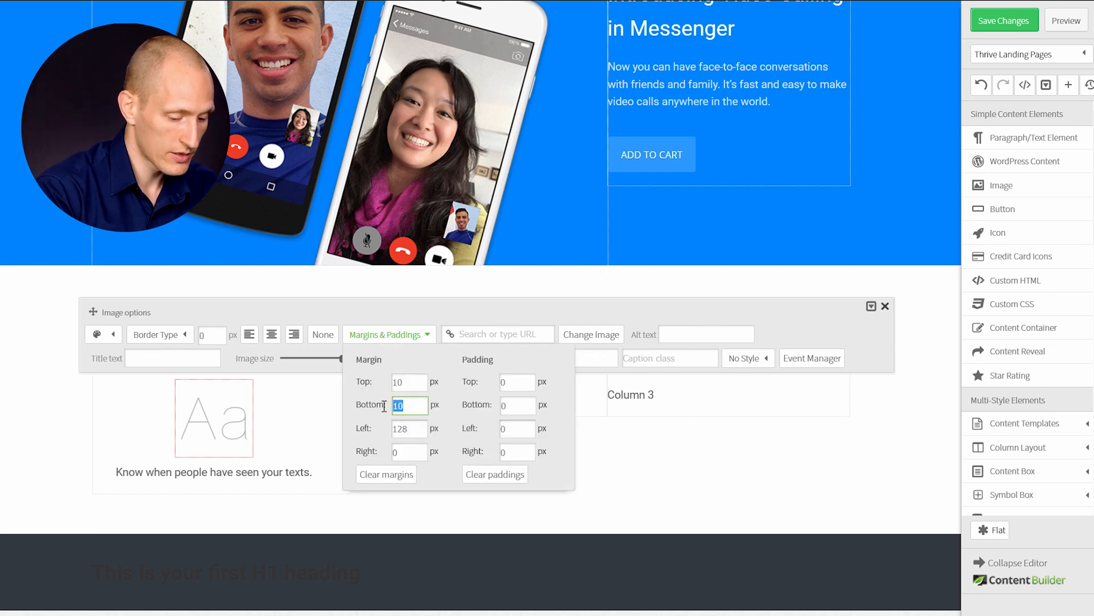
text(0)
key(Tab)
click(51, 433)
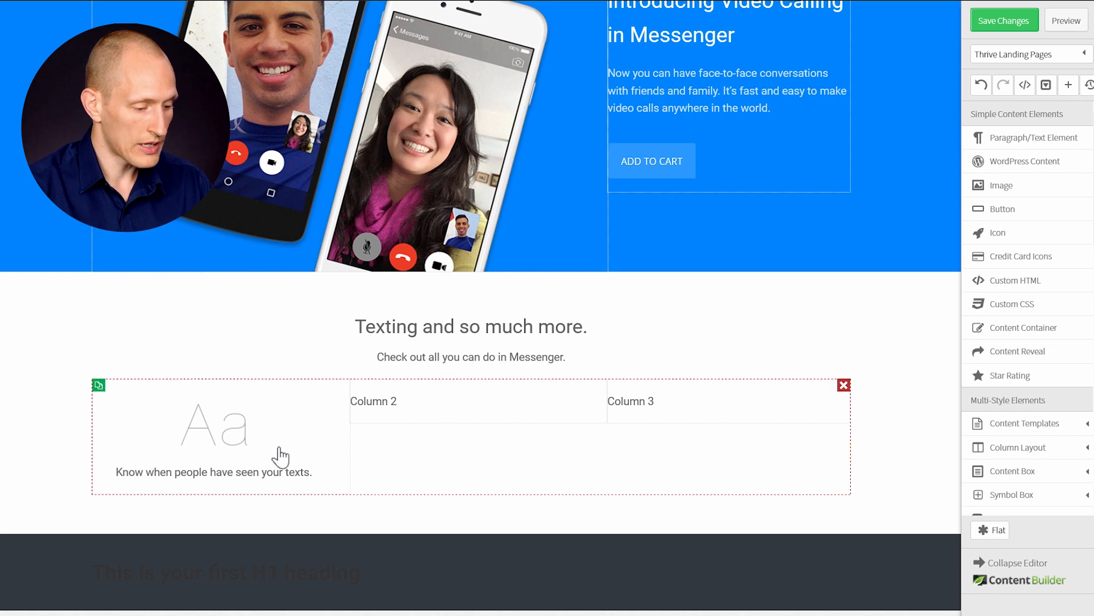
- Duplicate the Aa icon and its caption from the first column and place the copies in the second column, replacing its placeholder text
drag(183, 394, 445, 386)
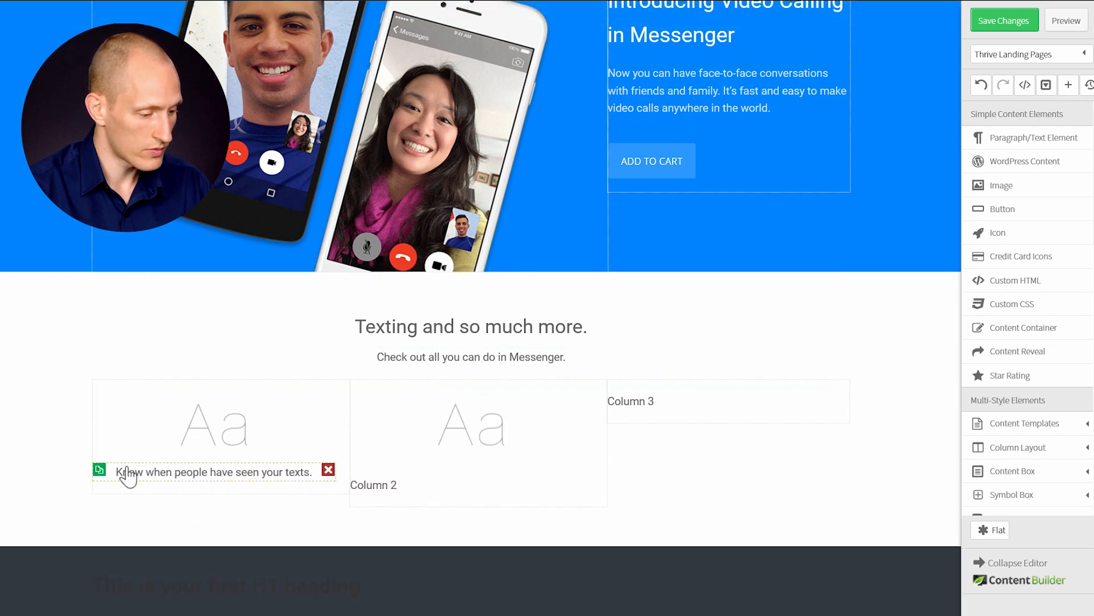
click(96, 468)
drag(99, 497, 489, 465)
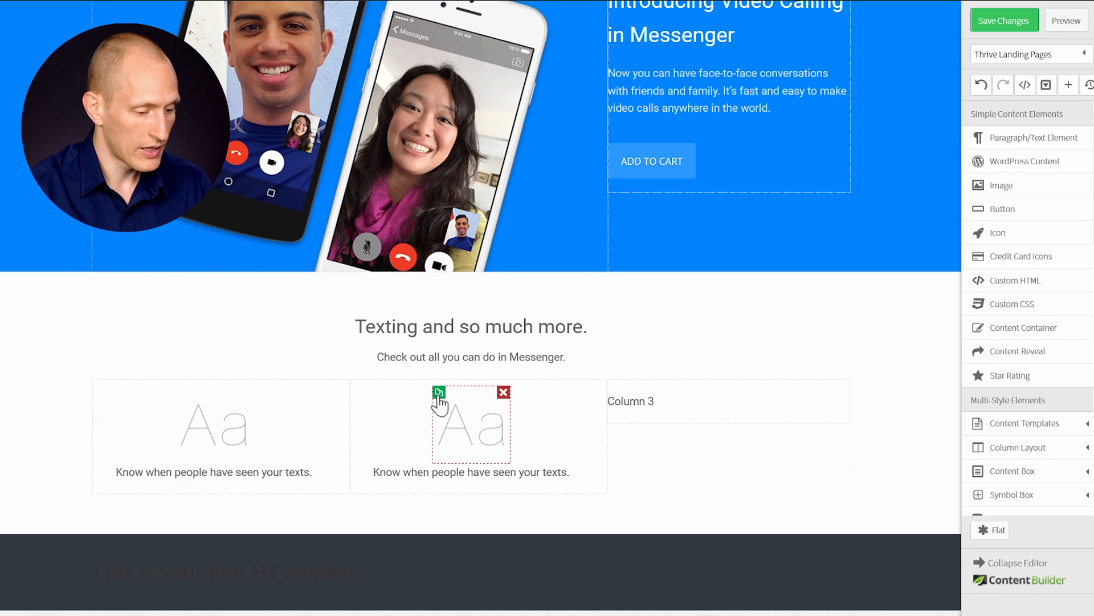
- Duplicate the second column's icon and caption, place the copies in the third column and delete the "Column 3" placeholder text
click(437, 392)
drag(541, 498, 693, 385)
click(357, 468)
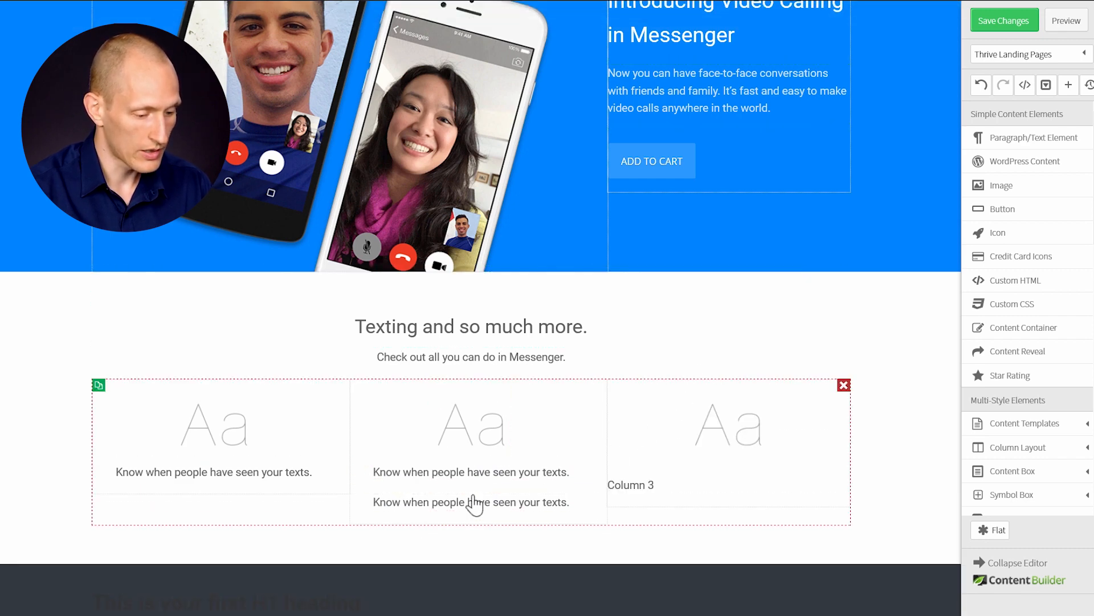
drag(486, 506, 758, 470)
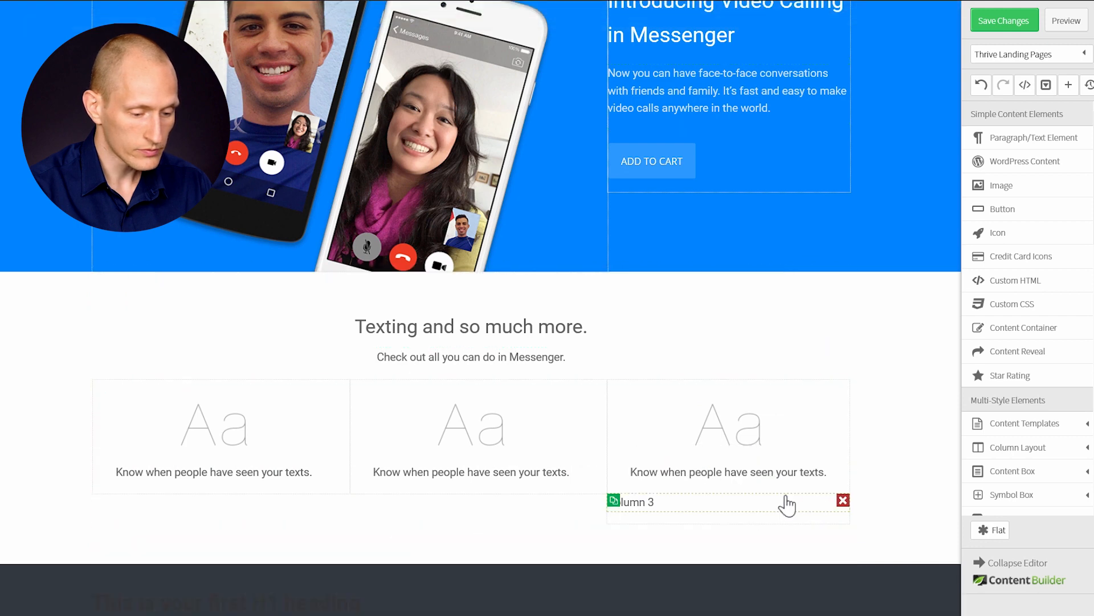
click(840, 501)
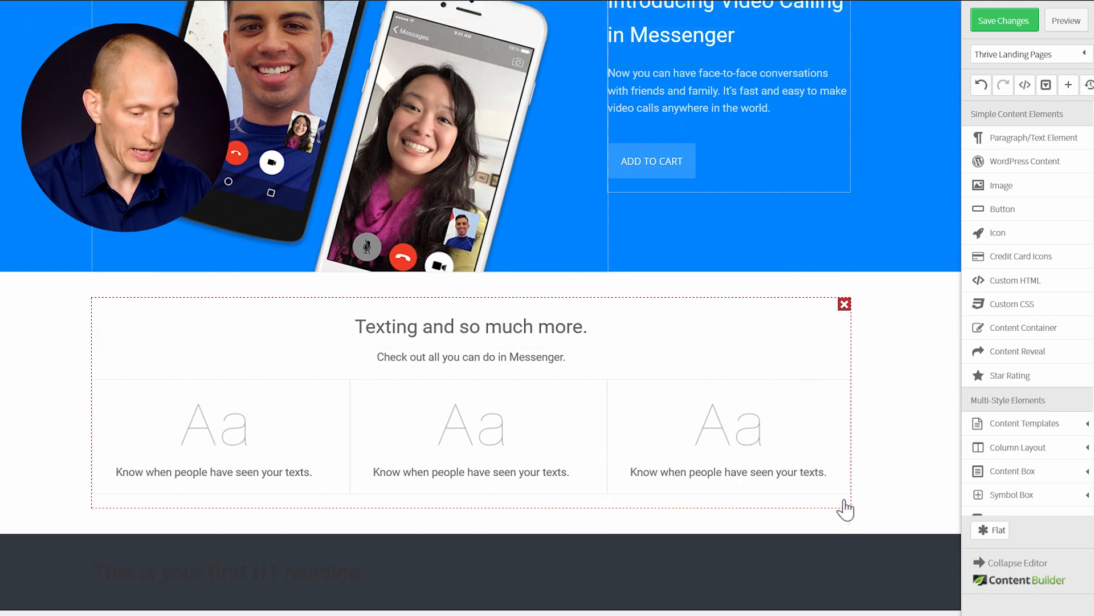
- Replace the Aa image in the third column with the phone icon icon2.png from the media library
click(471, 440)
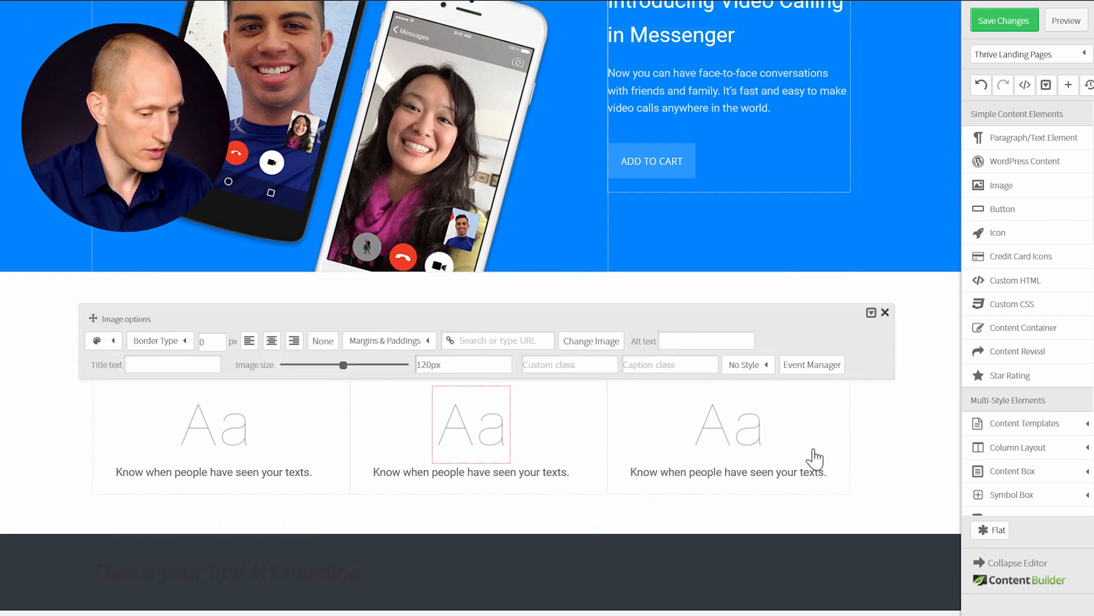
click(728, 433)
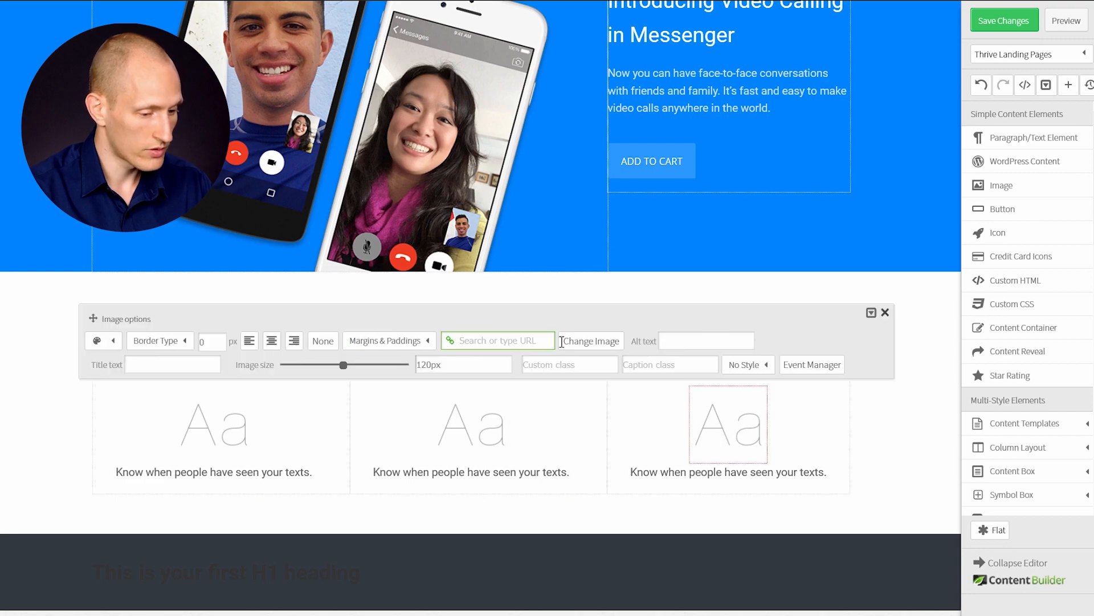
click(588, 344)
click(245, 159)
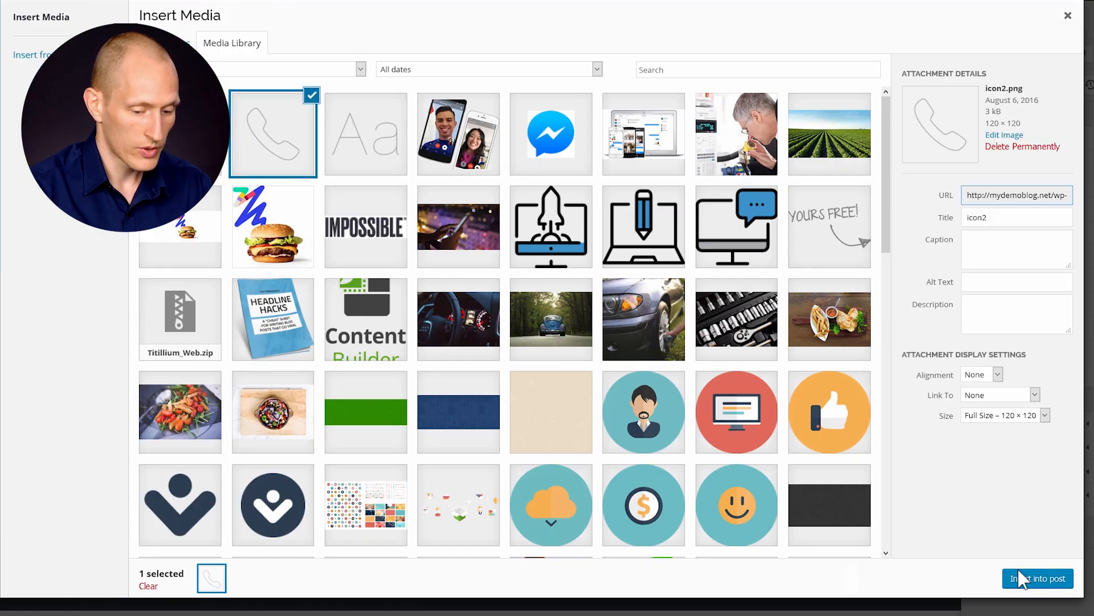
click(1037, 578)
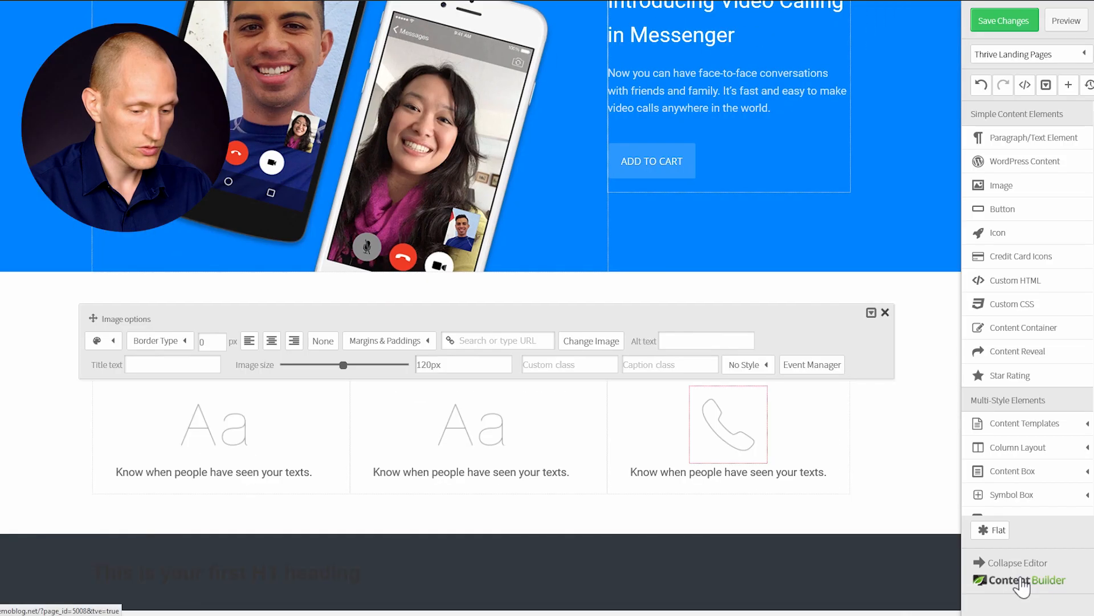
- Replace the Aa image in the second column with the camera icon icon3.png, uploaded from the messenger demo folder
click(463, 406)
click(601, 348)
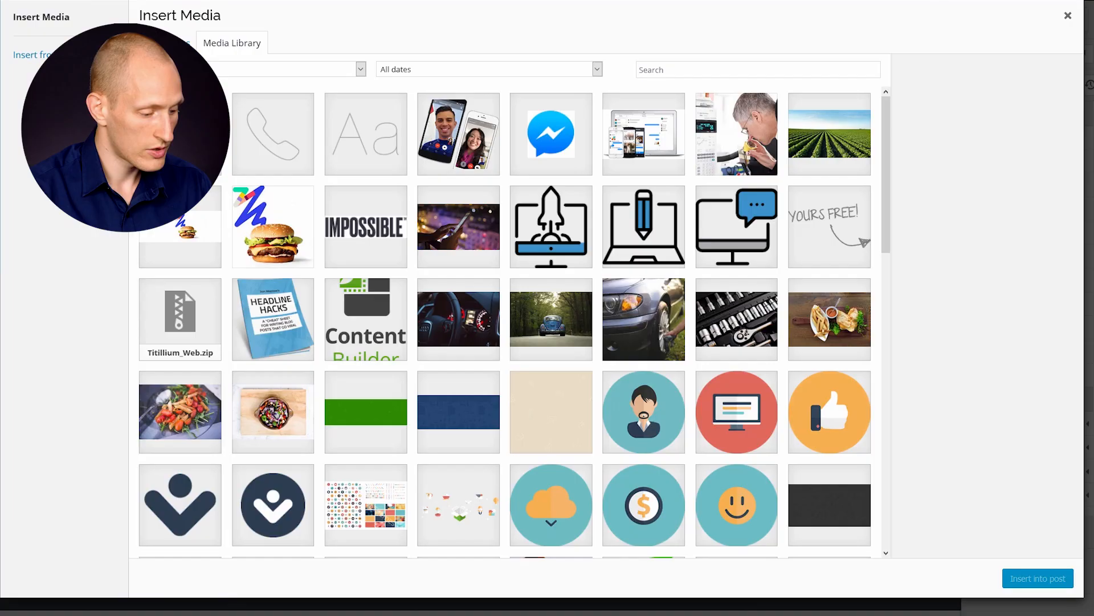
key(alt+Tab)
click(902, 266)
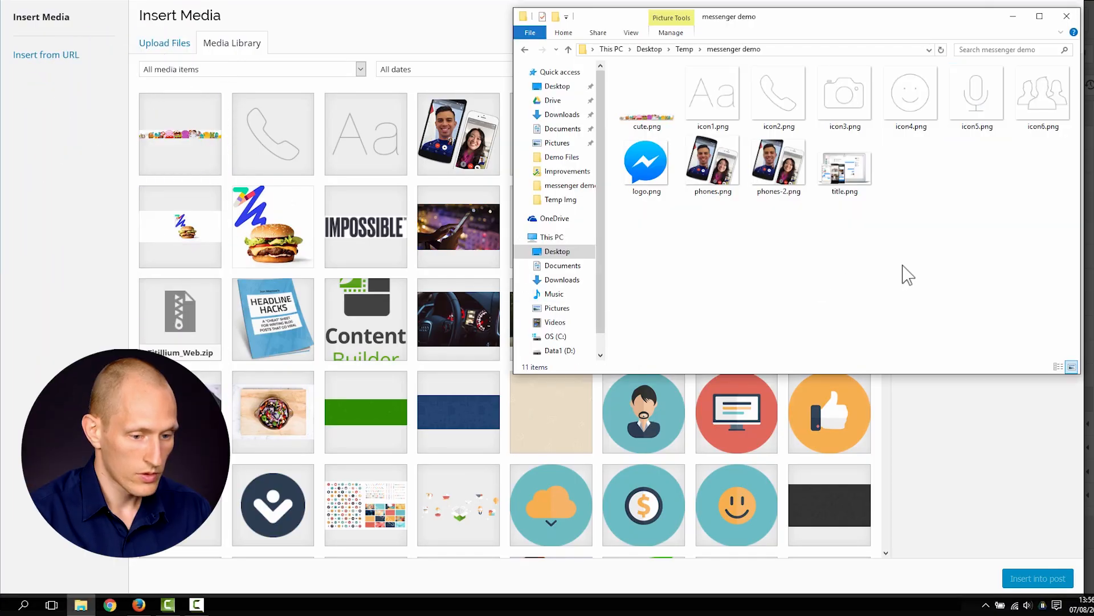
drag(845, 112, 315, 246)
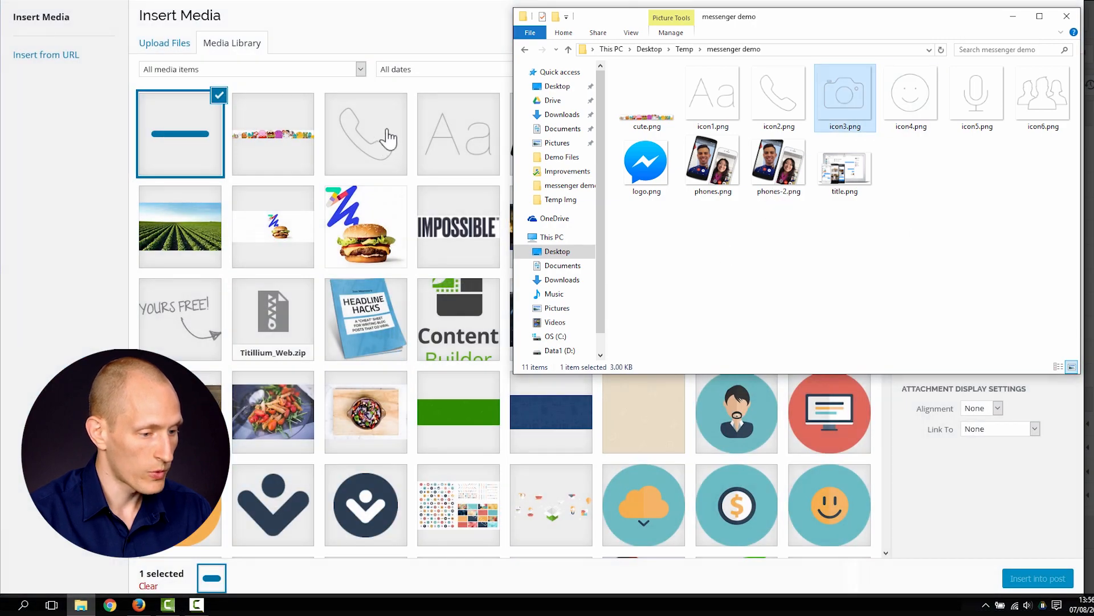
click(424, 35)
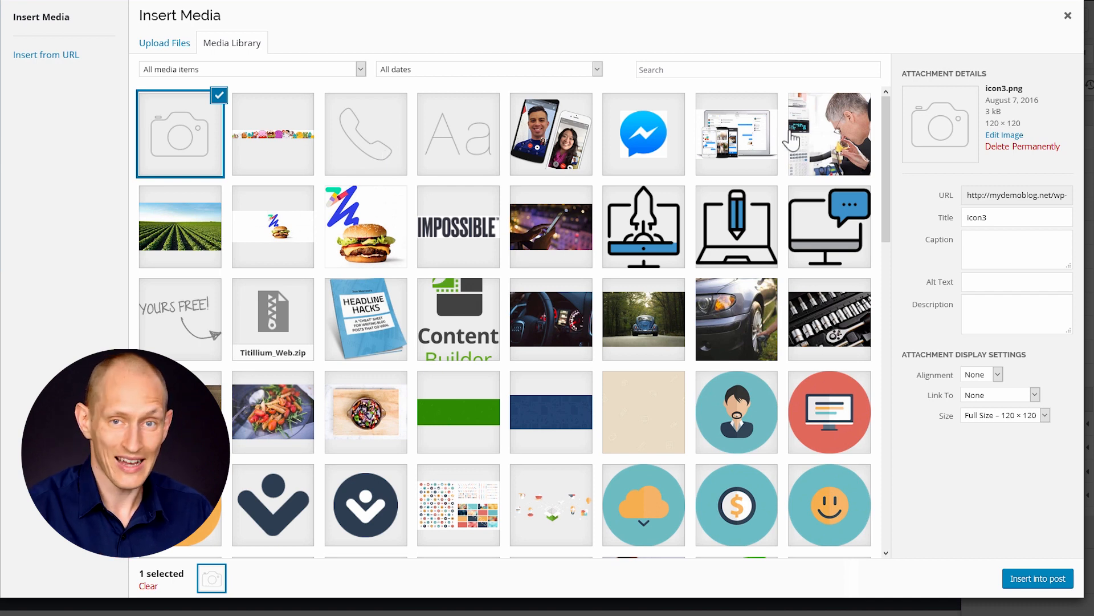
click(576, 157)
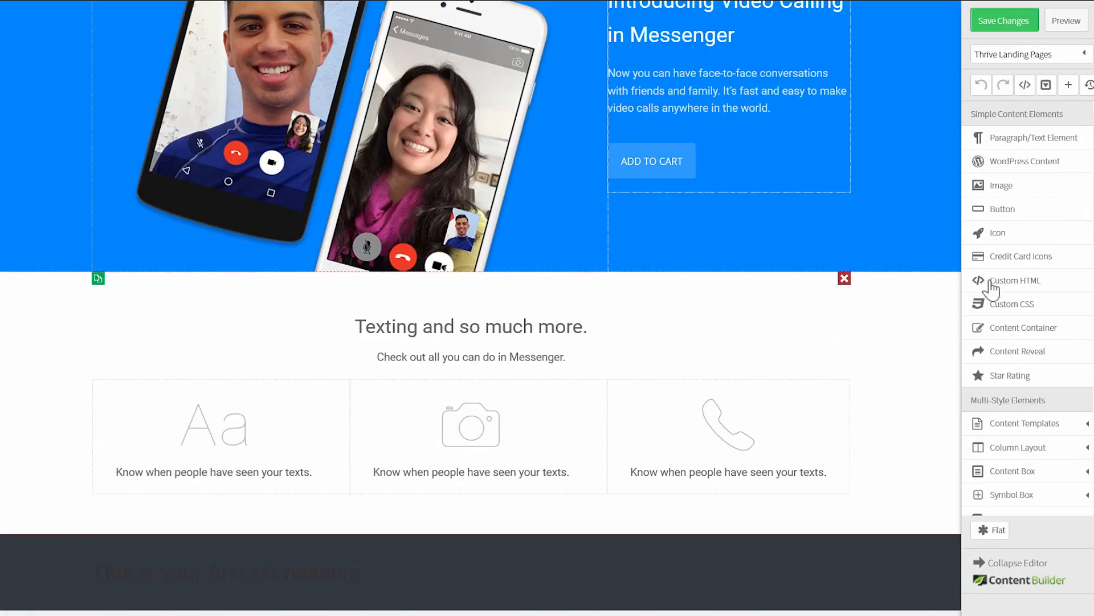
- Add a content container below the three icon columns and set its maximum width to 900
scroll(855, 288, up, 8)
scroll(906, 290, down, 6)
scroll(914, 374, down, 2)
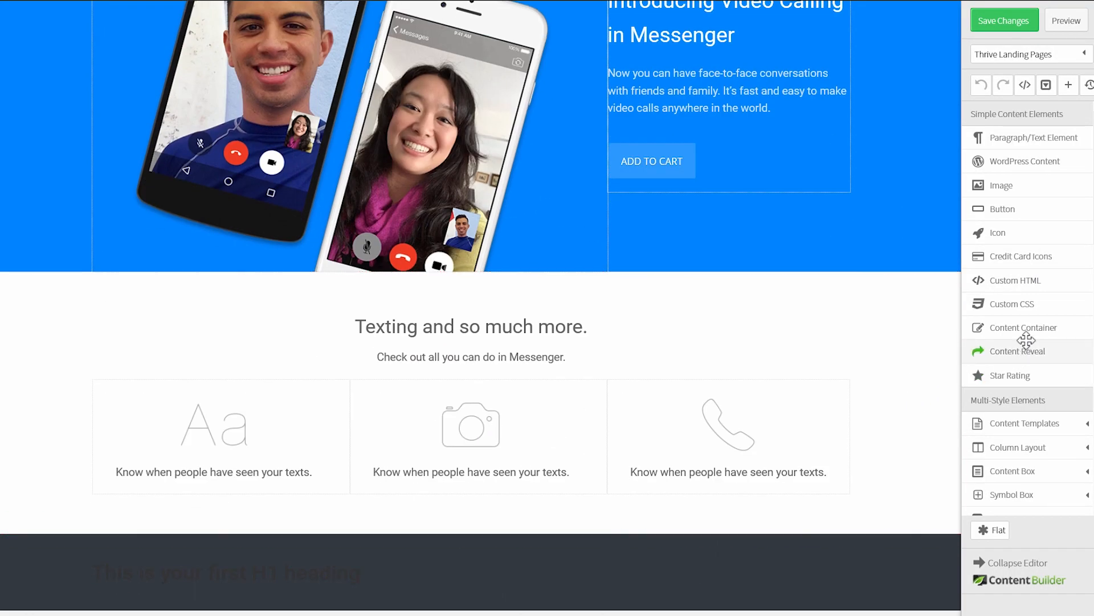
drag(1023, 327, 562, 513)
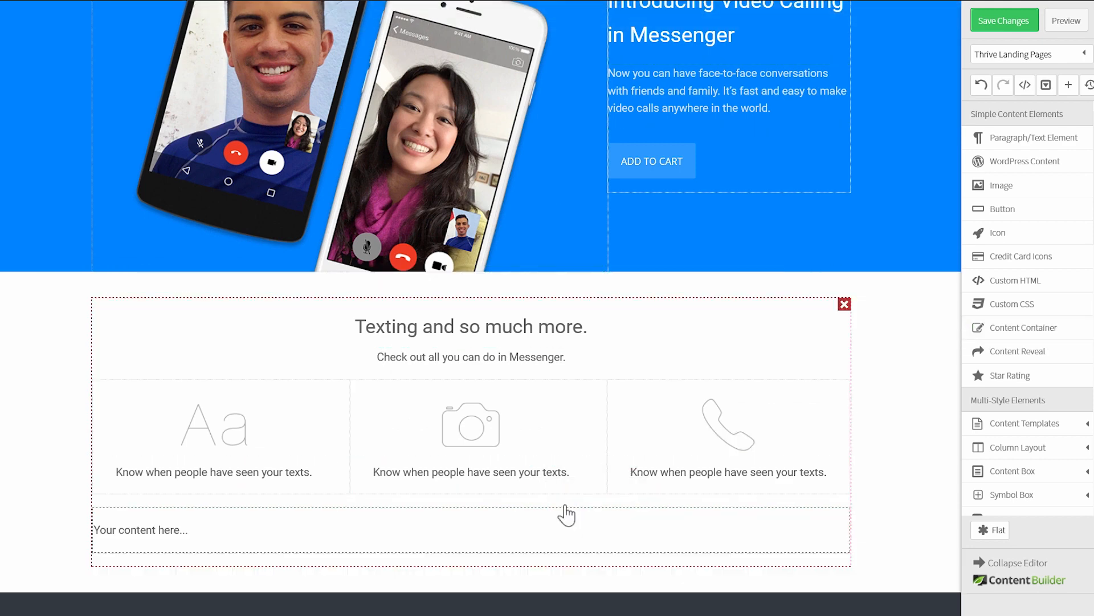
scroll(513, 502, down, 1)
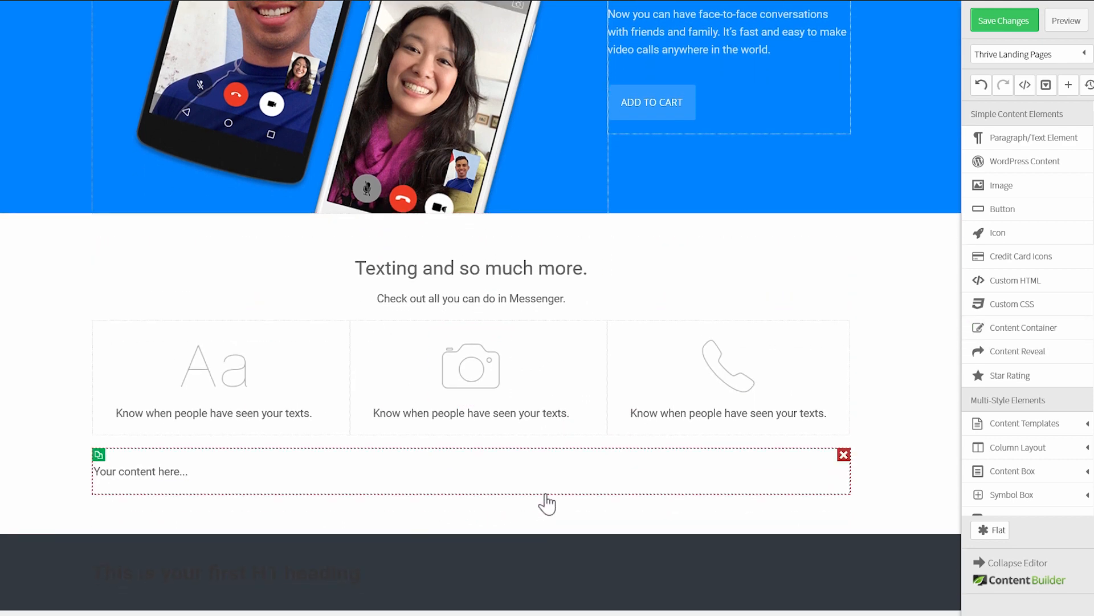
click(546, 495)
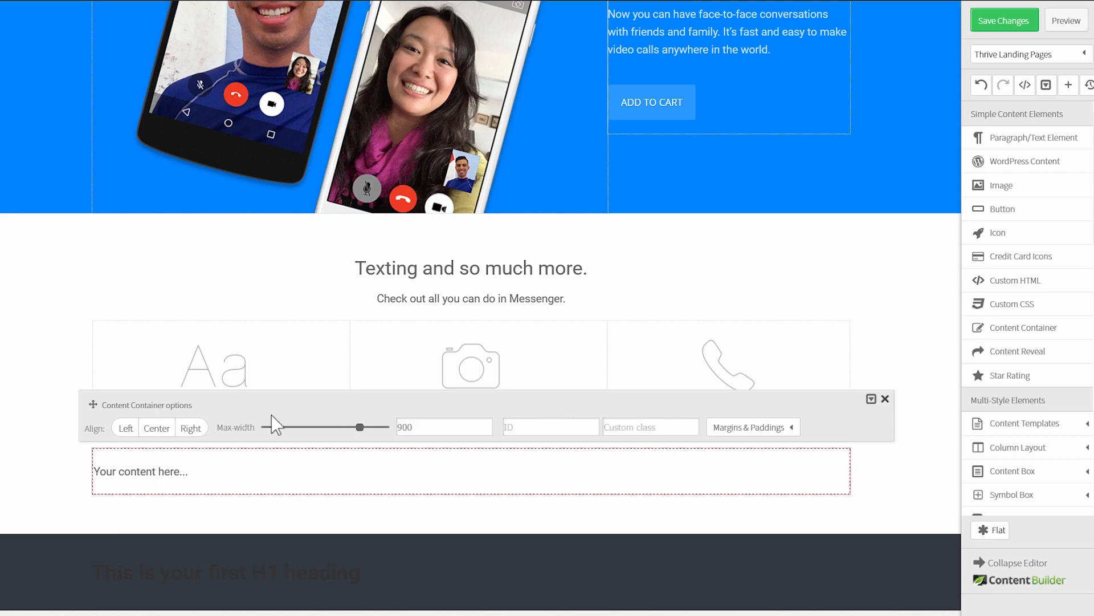
click(251, 405)
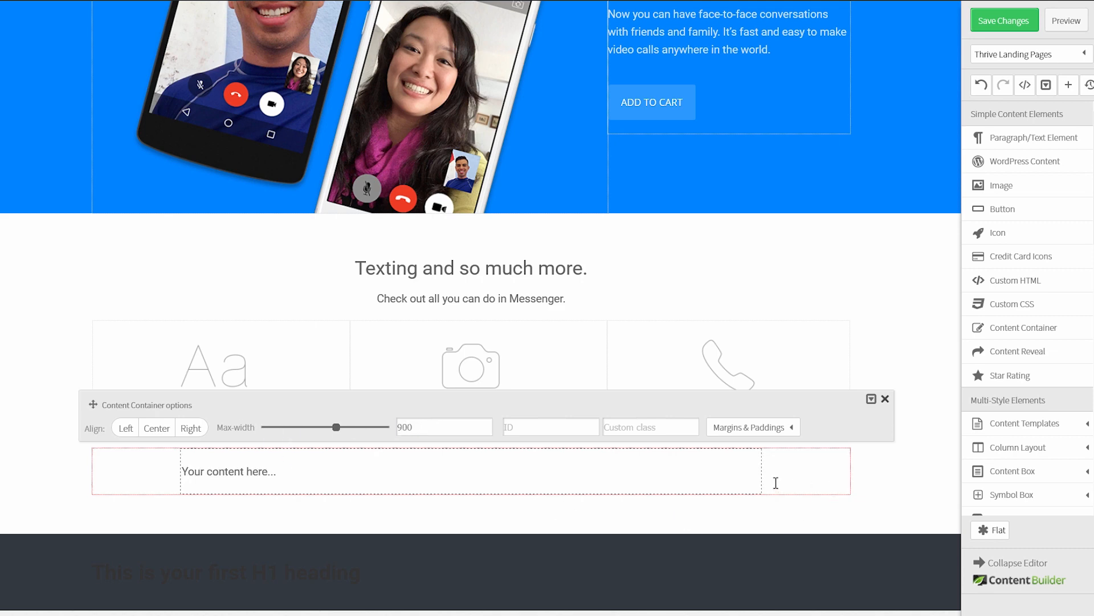
click(885, 399)
- Move the three icon columns into the content container in place of its placeholder text, and duplicate the icon row
drag(606, 350, 520, 462)
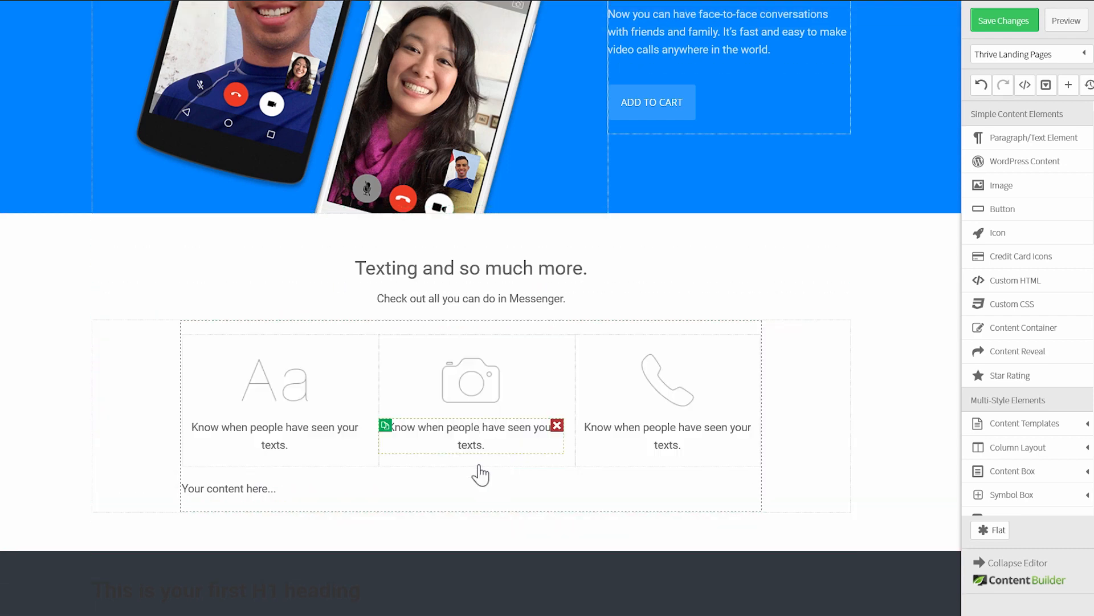
click(755, 484)
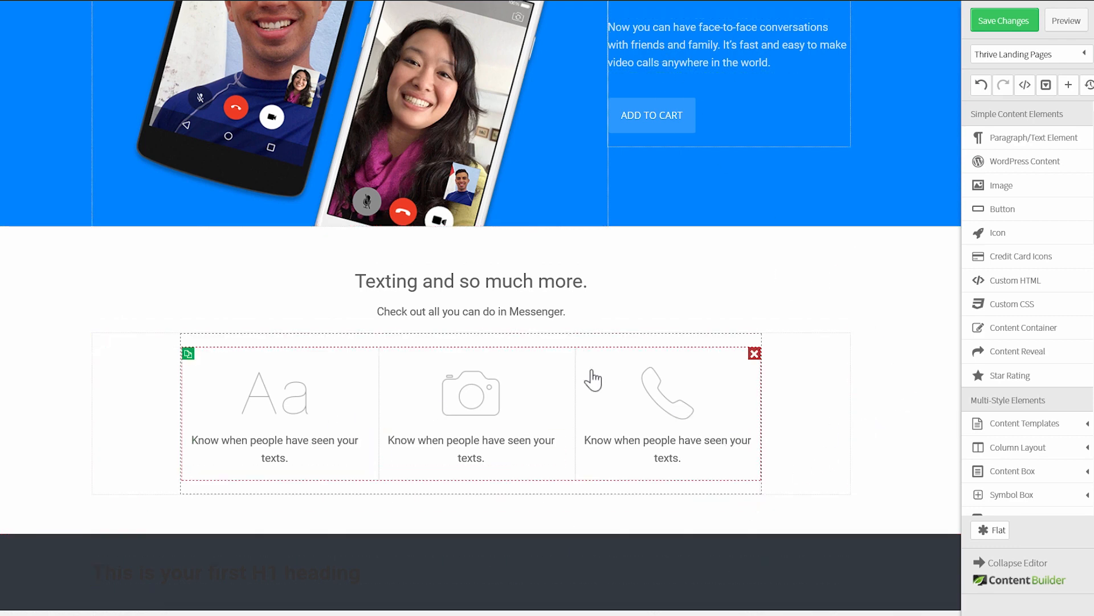
click(188, 355)
scroll(469, 399, down, 3)
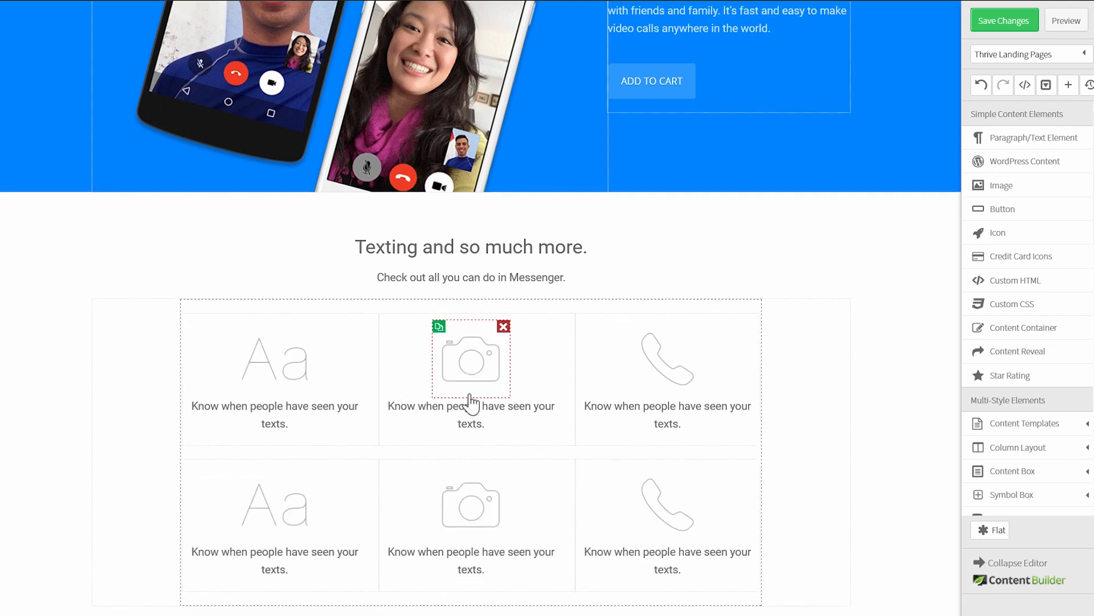
- Increase the top margin of the second icon row to widen the gap between the two rows
click(384, 354)
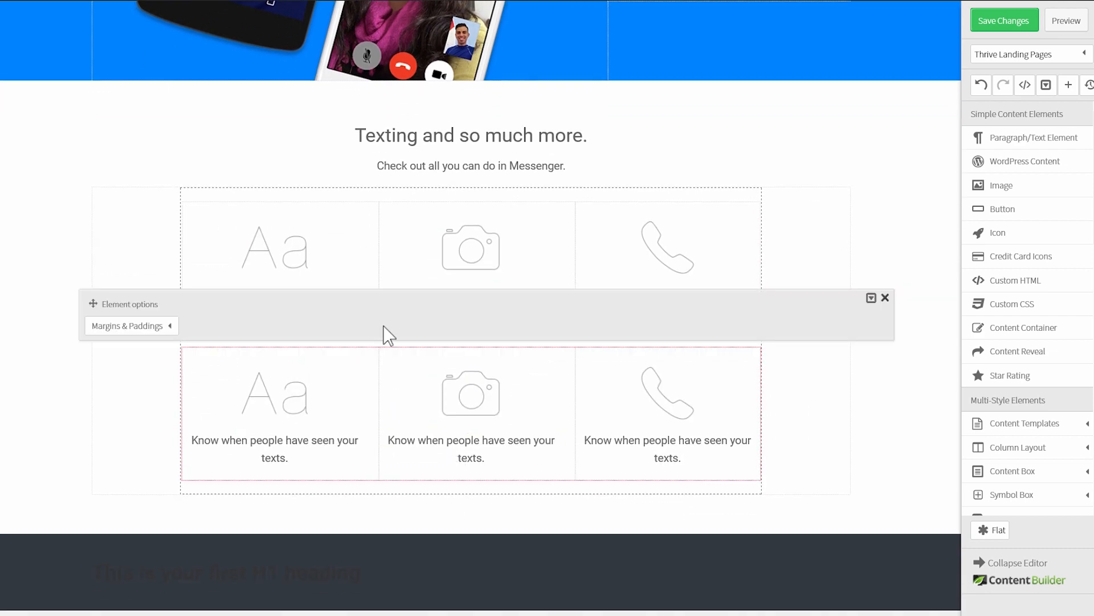
click(151, 328)
click(153, 372)
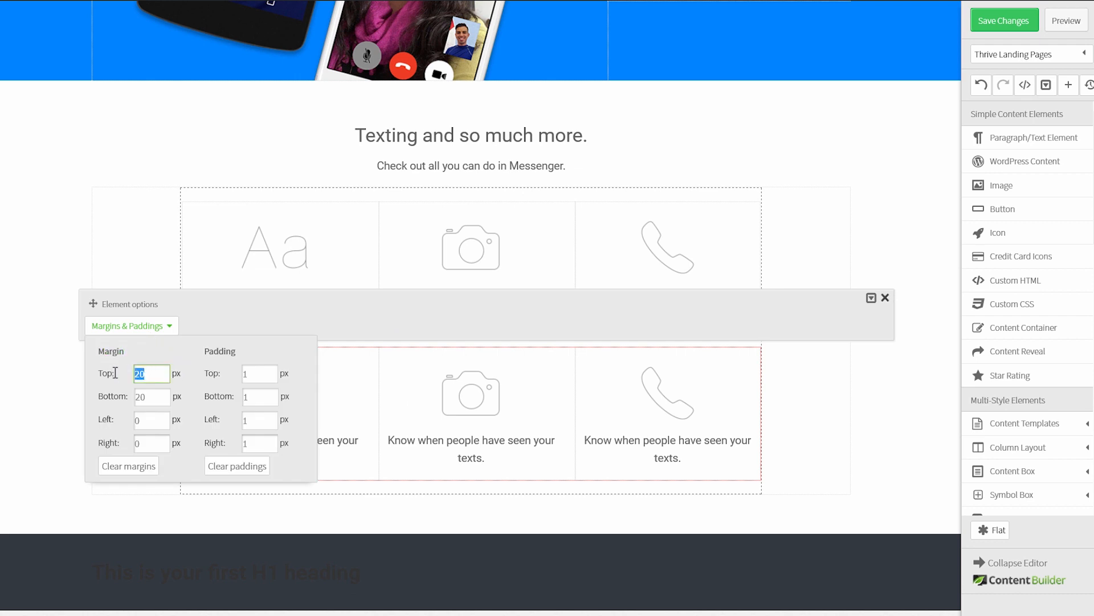
key(Tab)
click(843, 151)
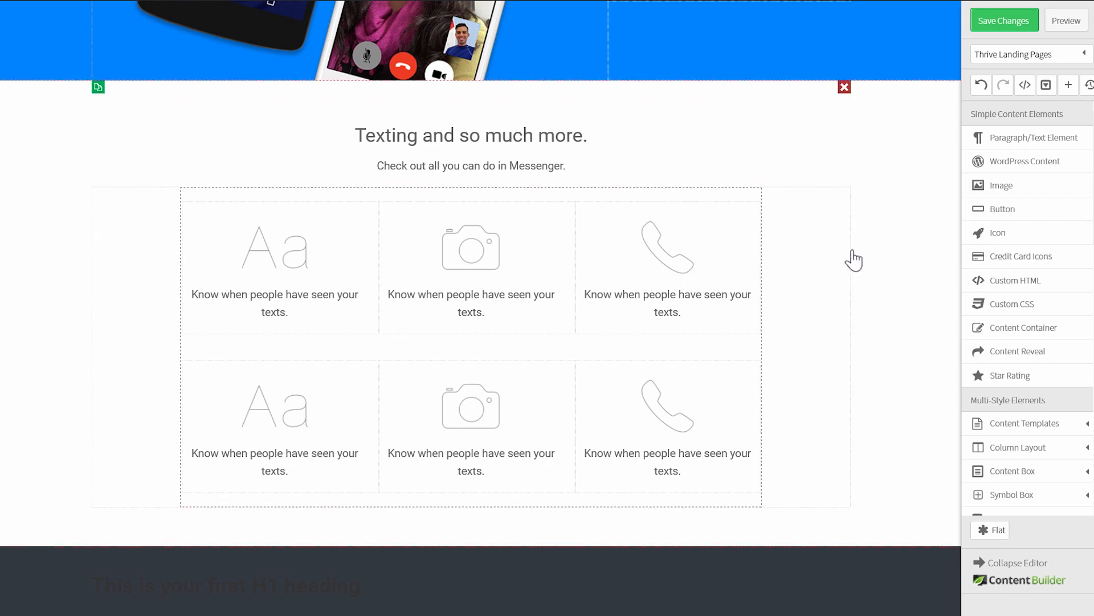
scroll(826, 297, down, 1)
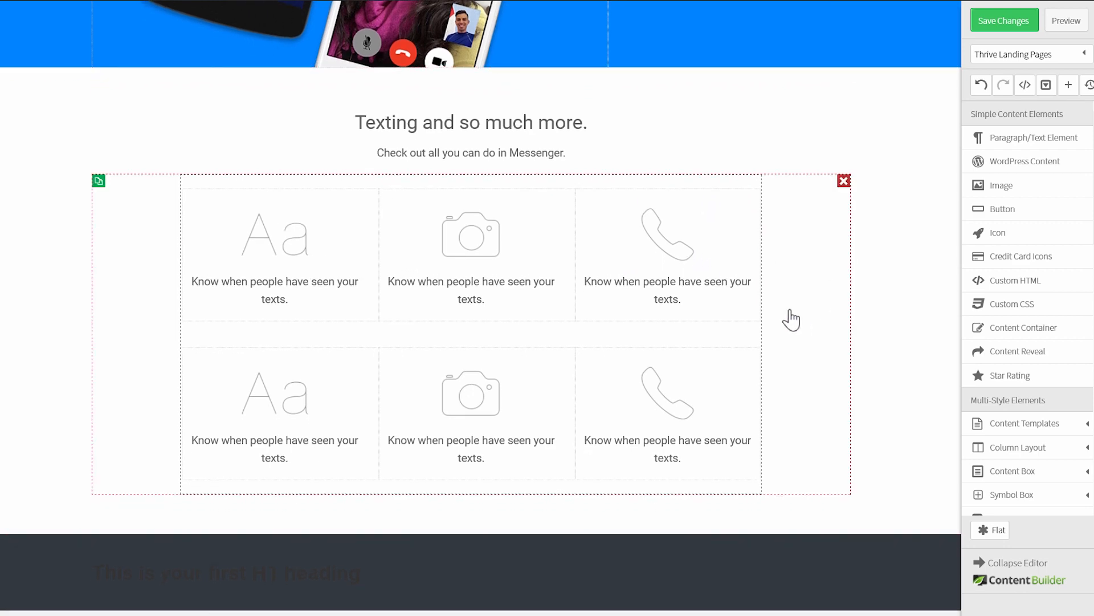
drag(1006, 211, 374, 488)
scroll(374, 488, down, 3)
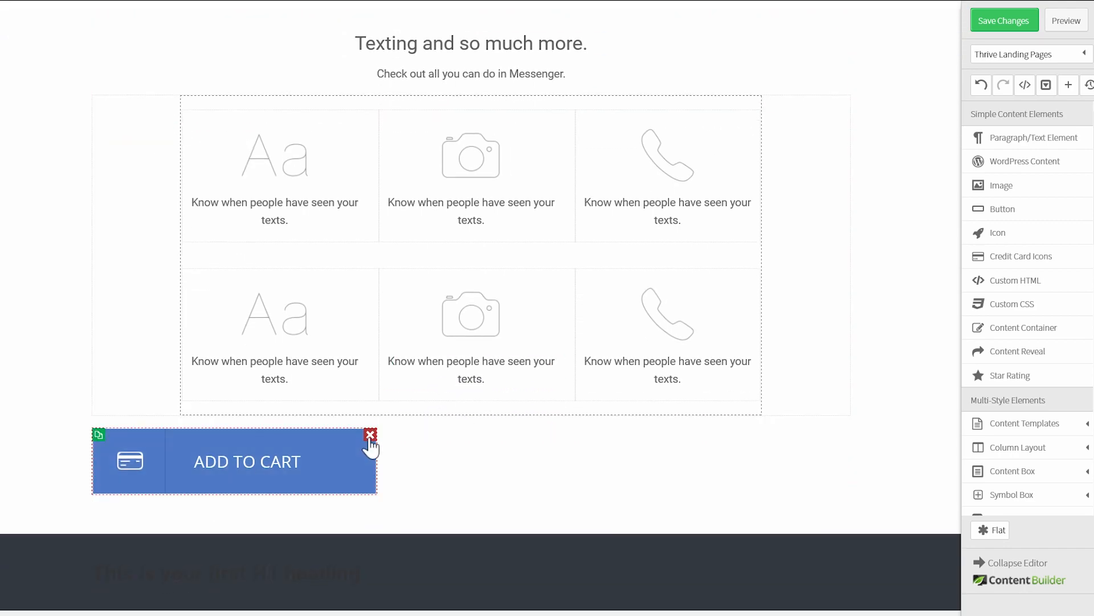
click(370, 436)
- Duplicate the blue section's ADD TO CART button, place the copy below the icon rows and centre it
scroll(518, 408, up, 6)
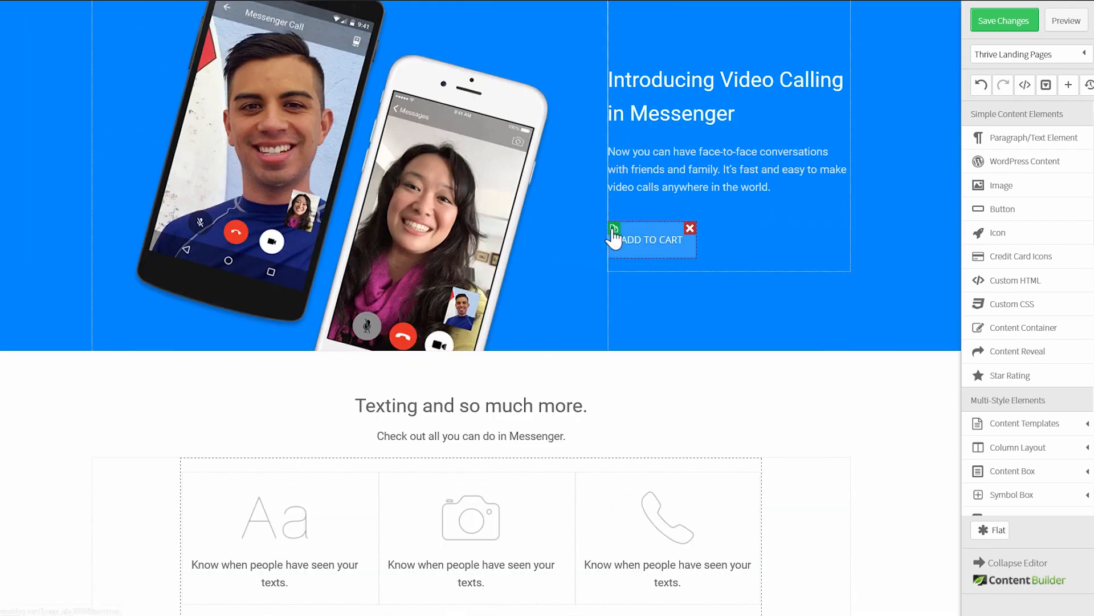
click(614, 229)
mouse_move(744, 239)
mouse_down()
mouse_move(665, 364)
mouse_move(581, 613)
mouse_move(500, 550)
mouse_move(481, 491)
mouse_move(475, 506)
mouse_up()
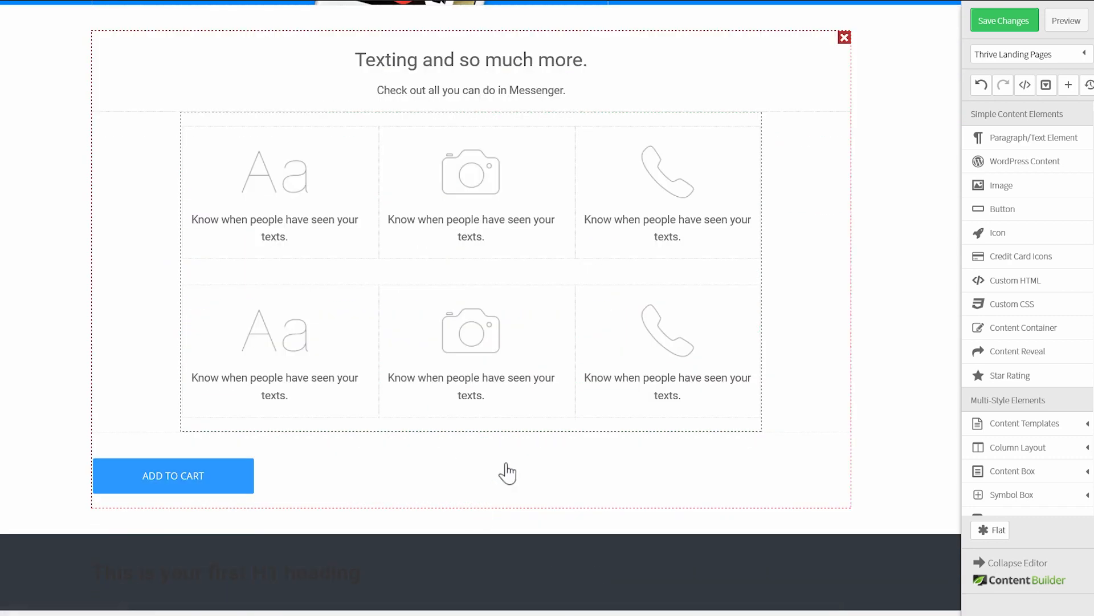
click(203, 495)
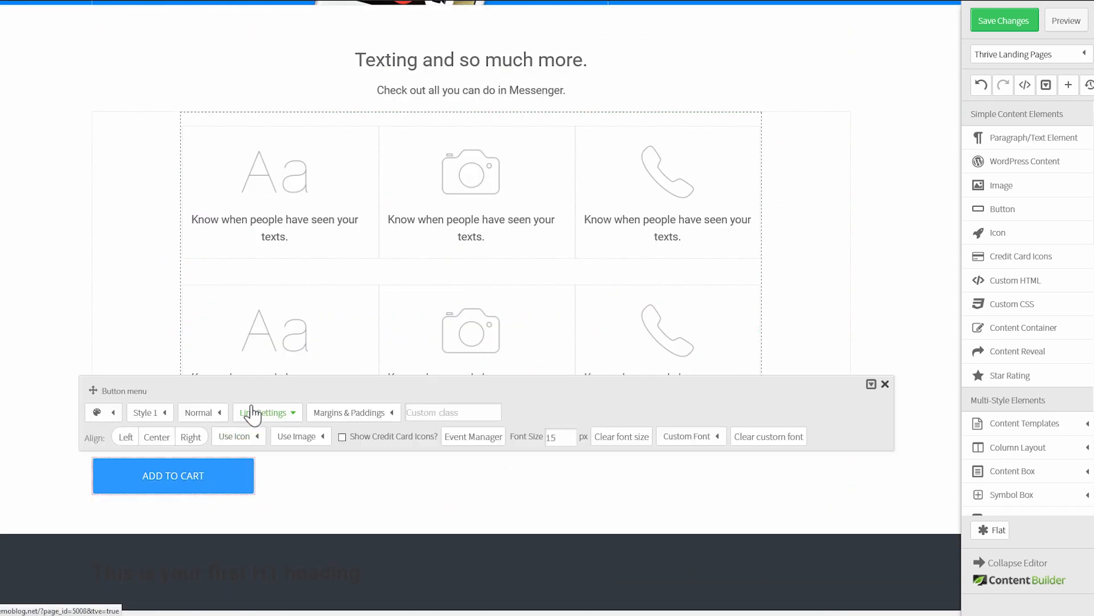
click(156, 436)
click(846, 301)
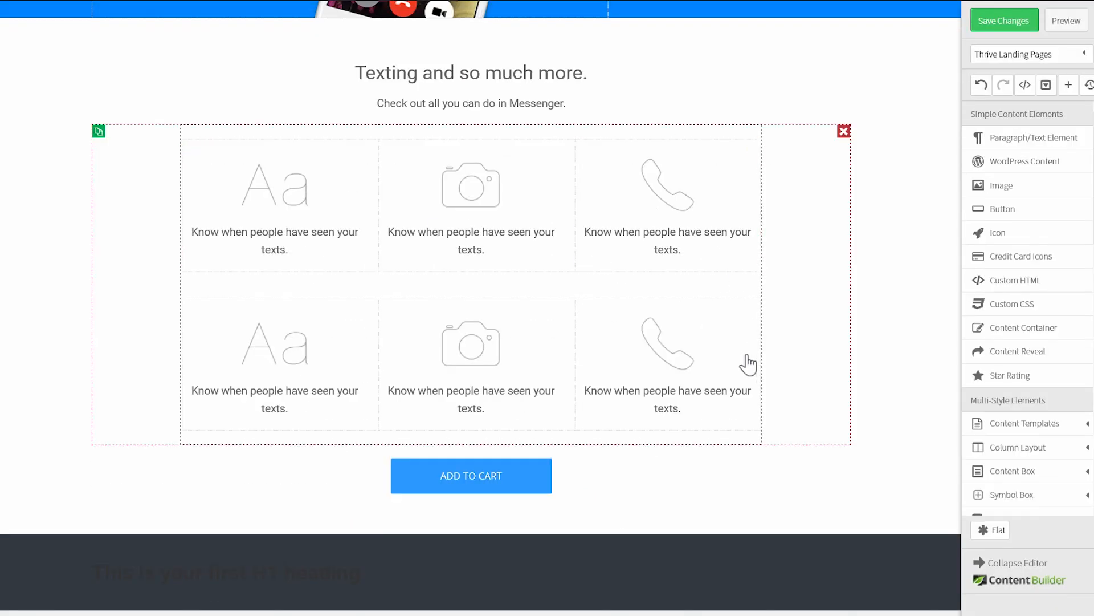
- Insert the cartoon characters image cute.png from the media library below the ADD TO CART button and centre it
drag(999, 190, 520, 518)
click(489, 539)
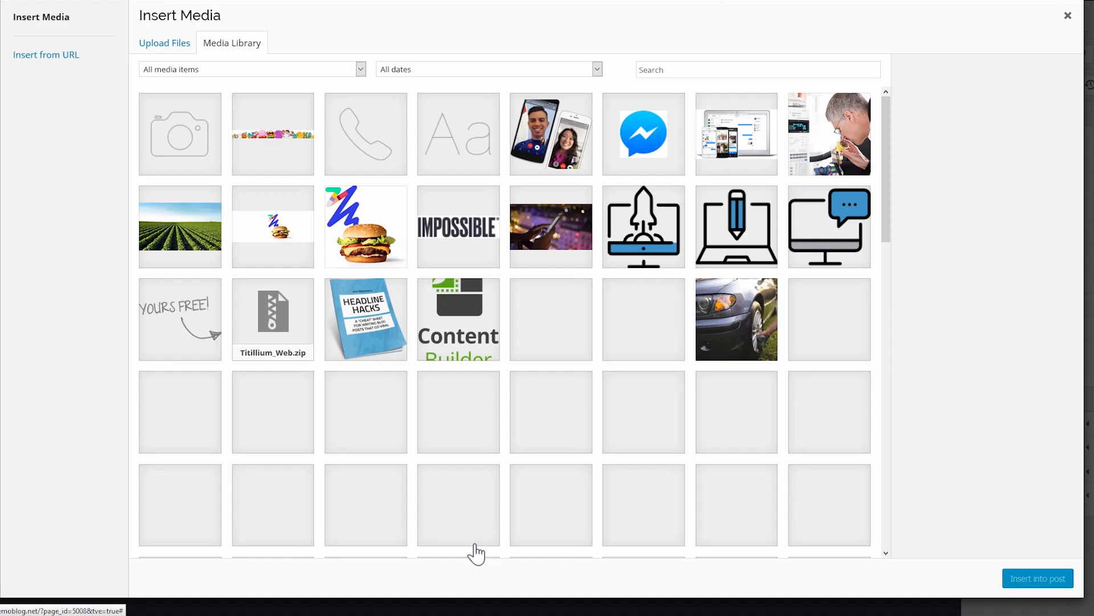
click(312, 147)
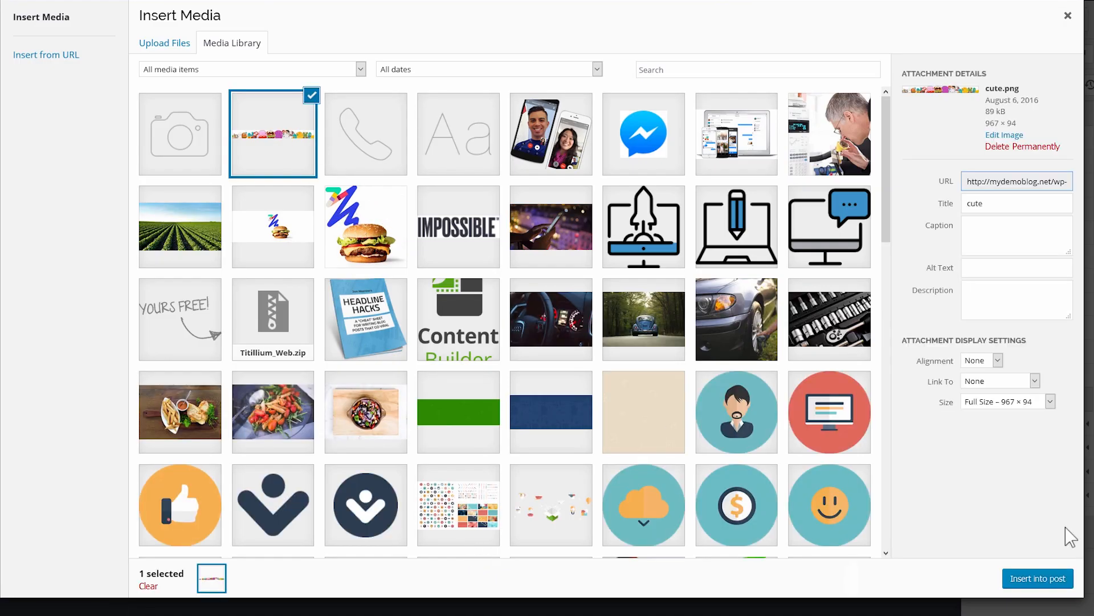
click(1052, 583)
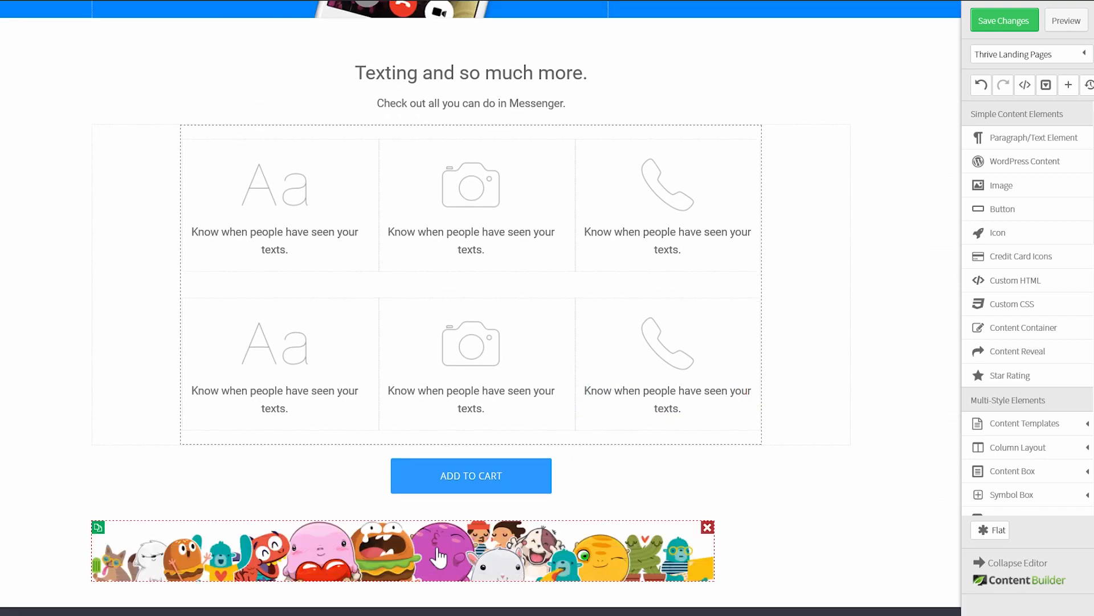
click(439, 555)
click(272, 475)
- Remove the bottom margin of the cartoon characters image
scroll(539, 424, down, 1)
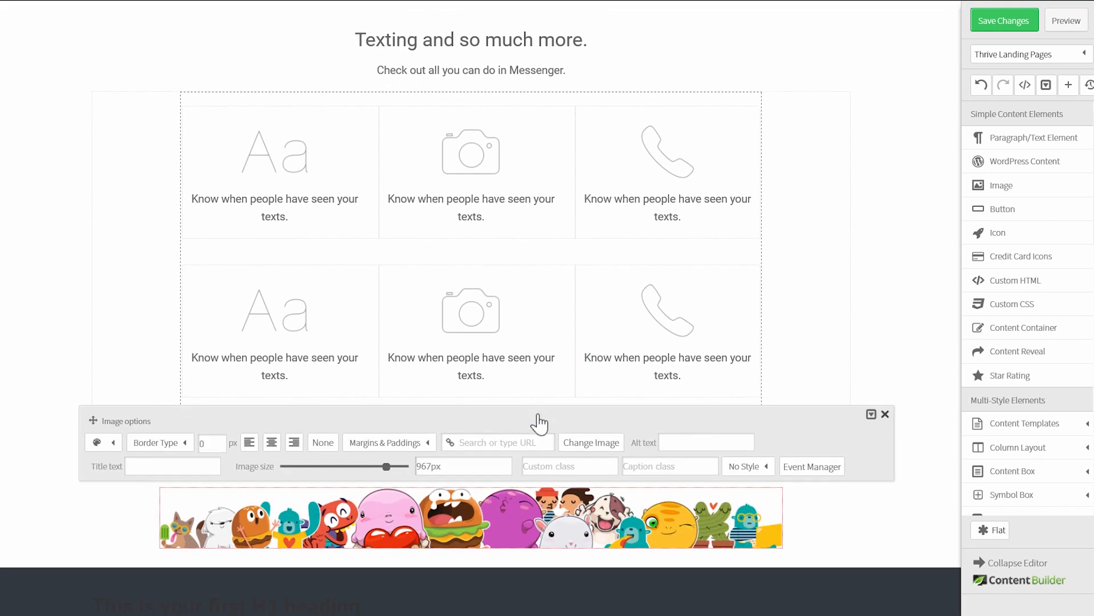
scroll(538, 424, down, 1)
click(410, 412)
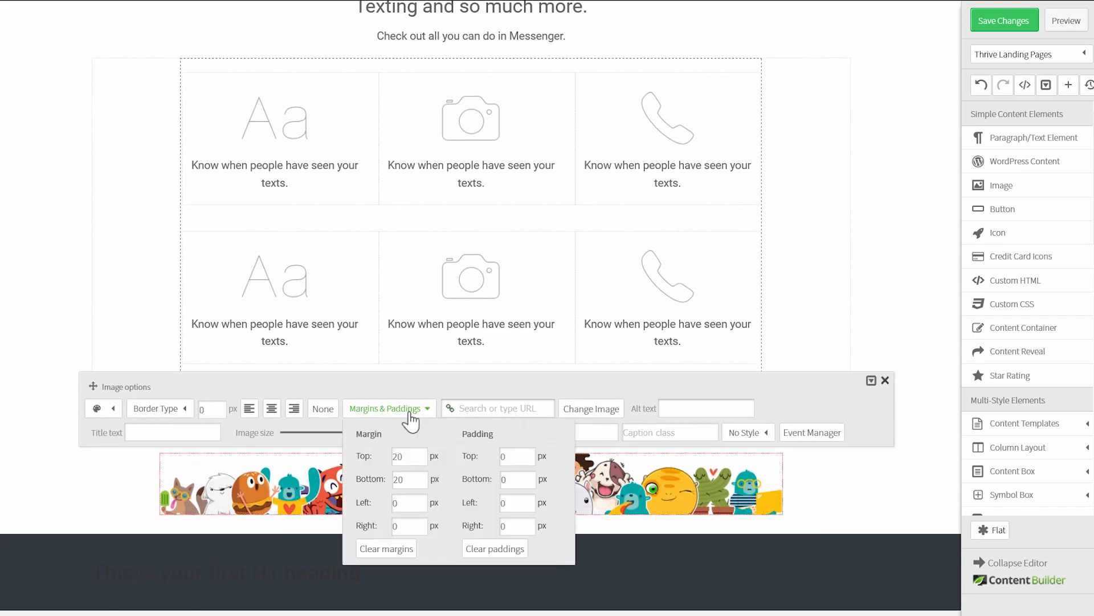
click(414, 478)
double_click(400, 479)
click(34, 416)
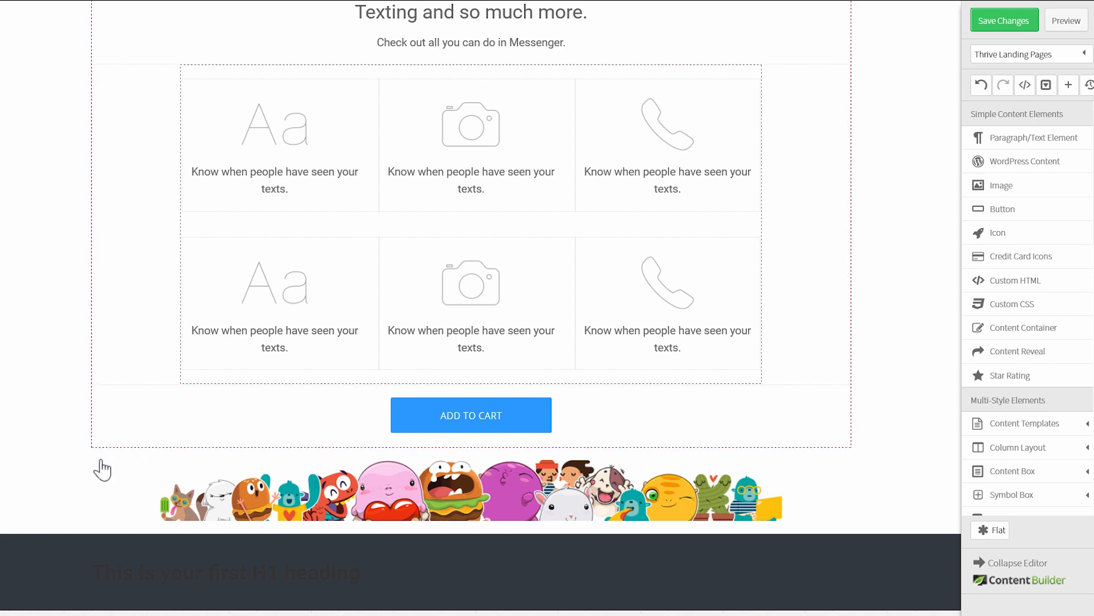
- Set the icon page section's bottom padding to 0 px and delete the placeholder H1 heading in the dark section below
click(124, 494)
click(385, 543)
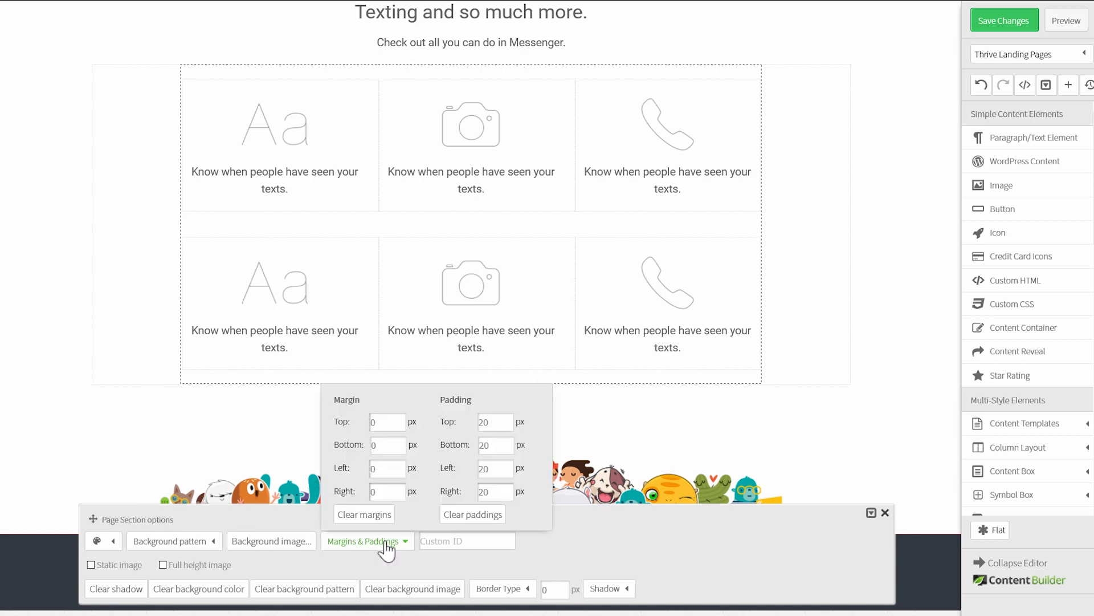
click(495, 444)
text(0)
key(Tab)
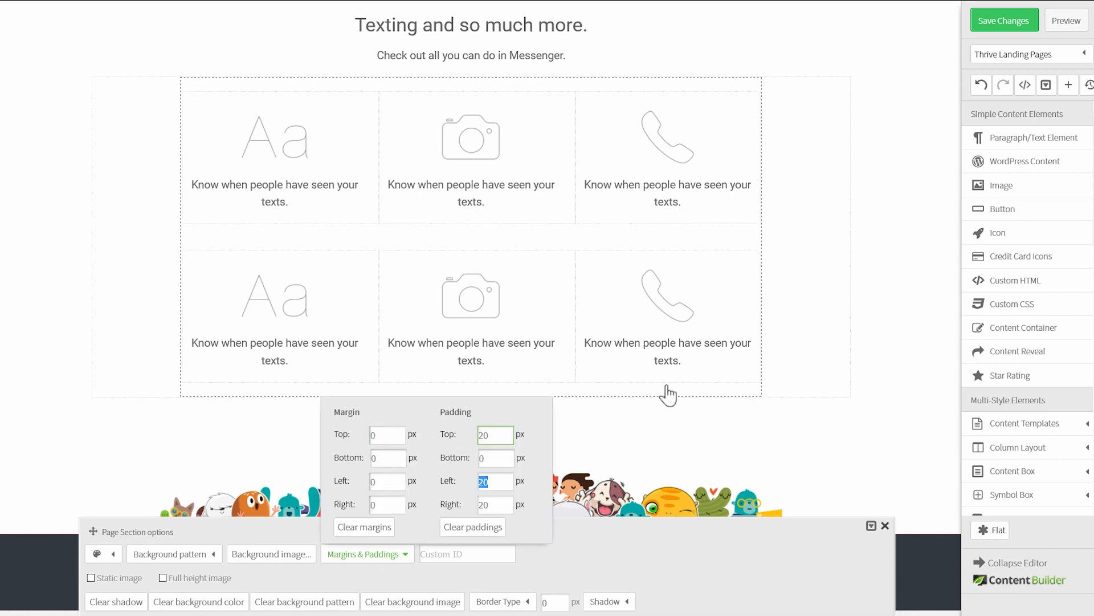
click(875, 358)
click(886, 526)
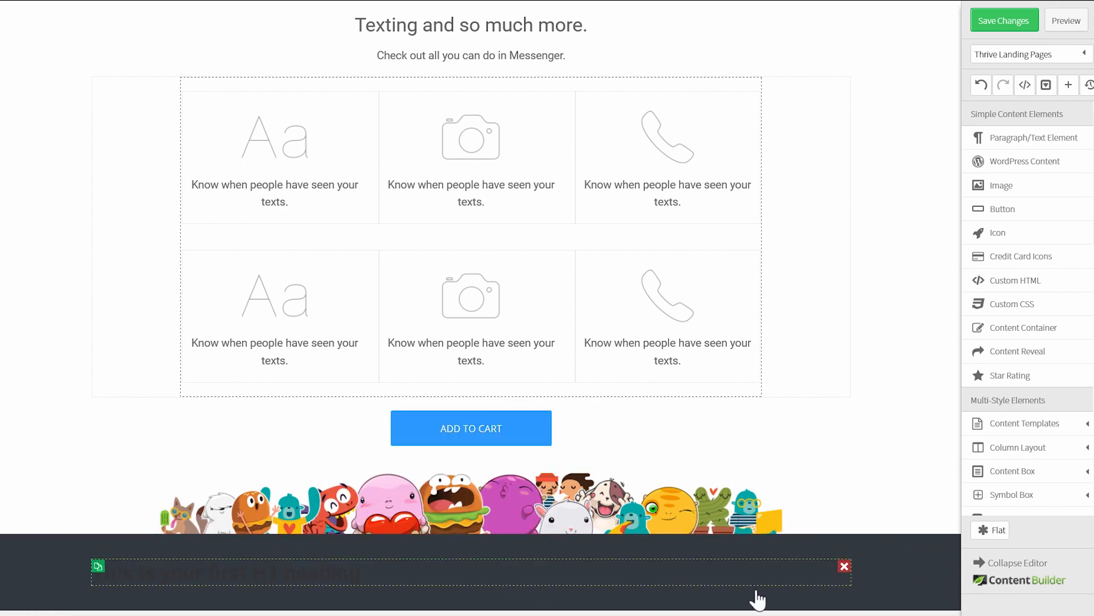
click(844, 540)
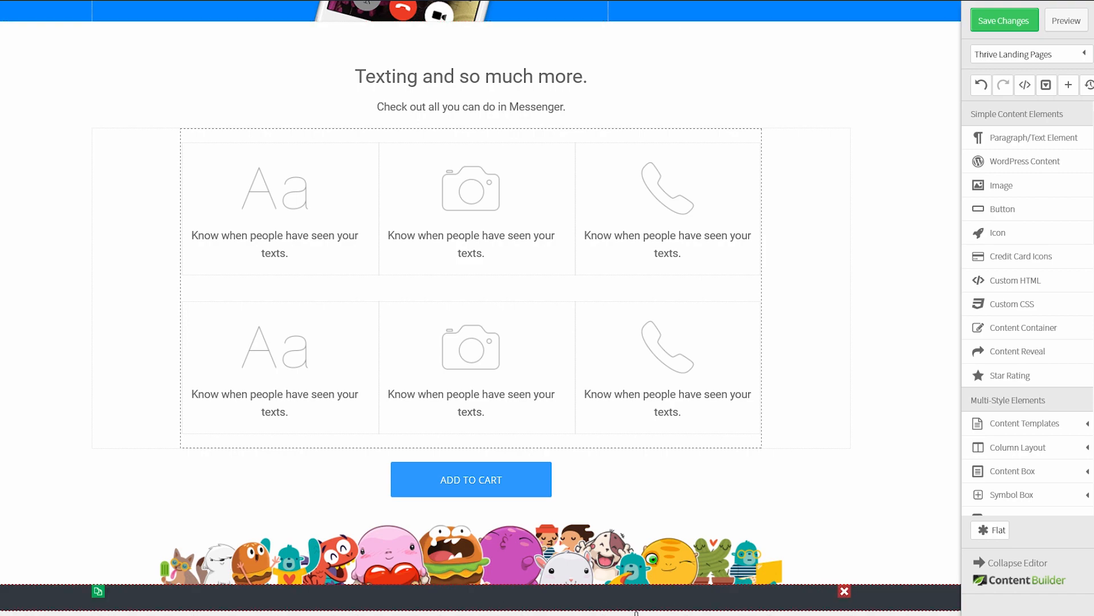
- Save the changes to the landing page and open its preview
scroll(875, 445, up, 10)
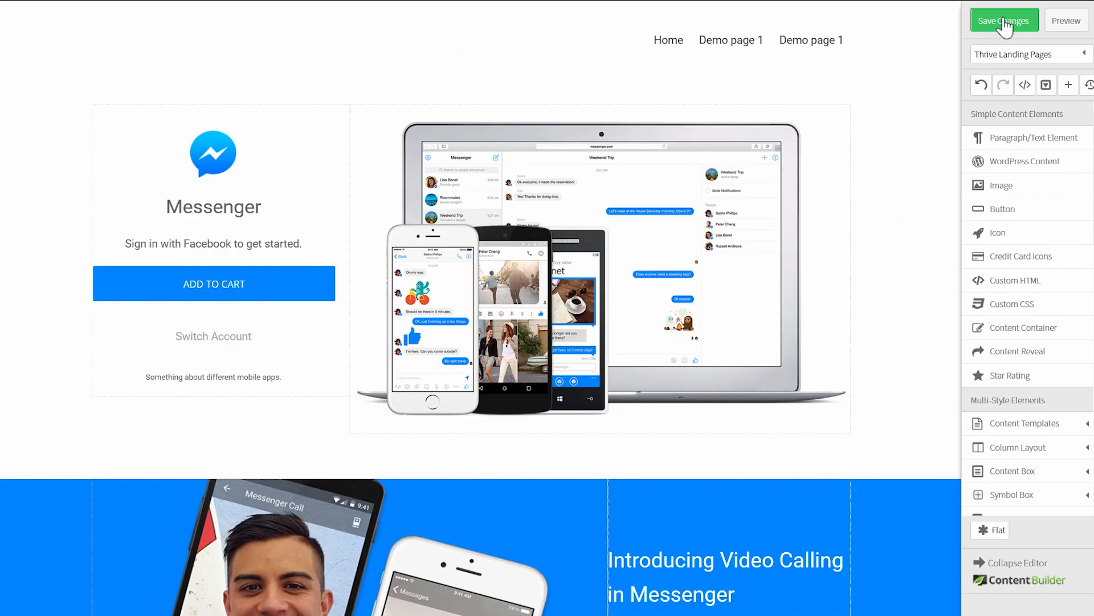
click(1005, 23)
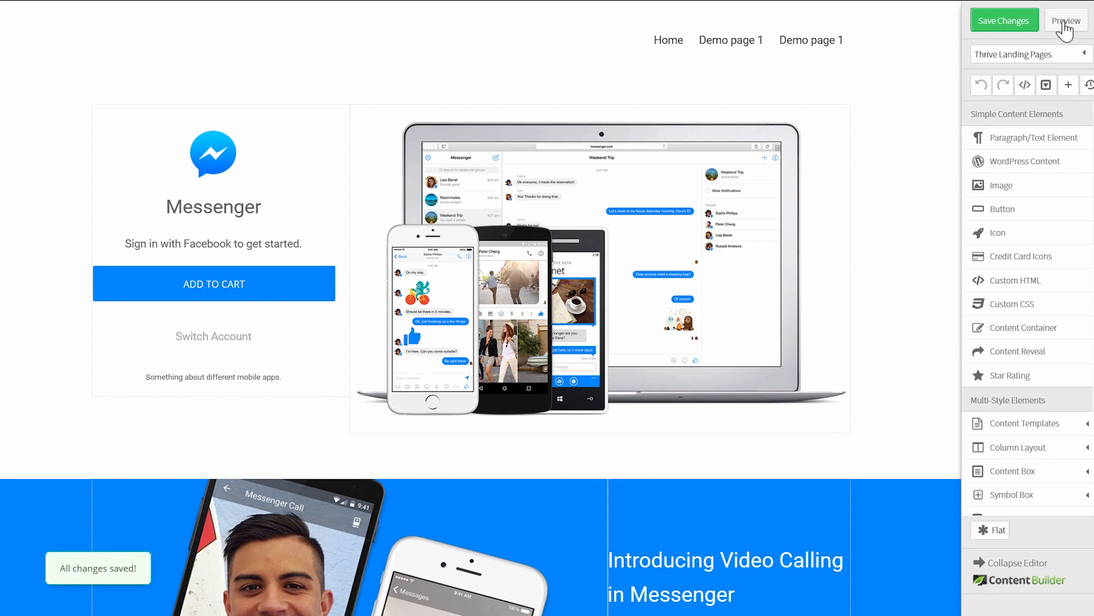
click(1064, 22)
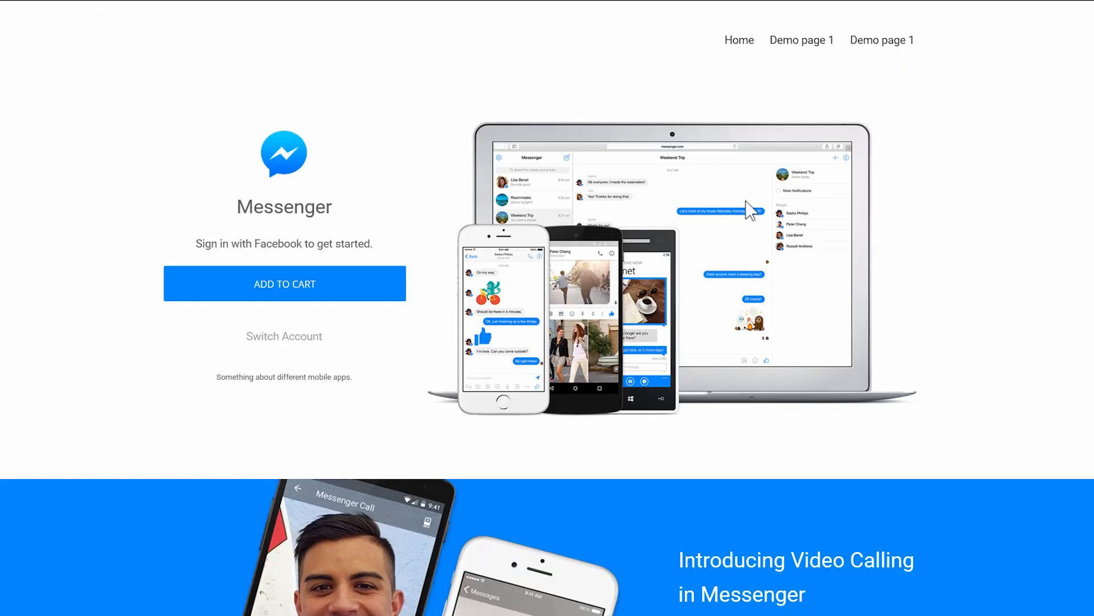
- Compare the landing page preview with the original Messenger homepage, from the hero through the video calling section to the icon grid
scroll(547, 307, down, 14)
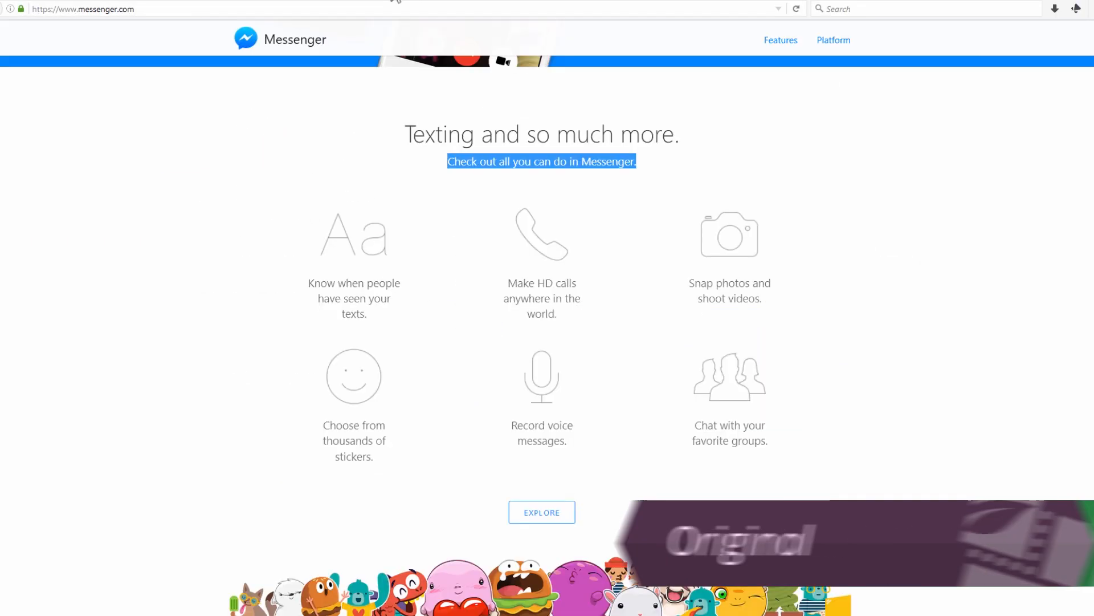
scroll(1043, 158, up, 13)
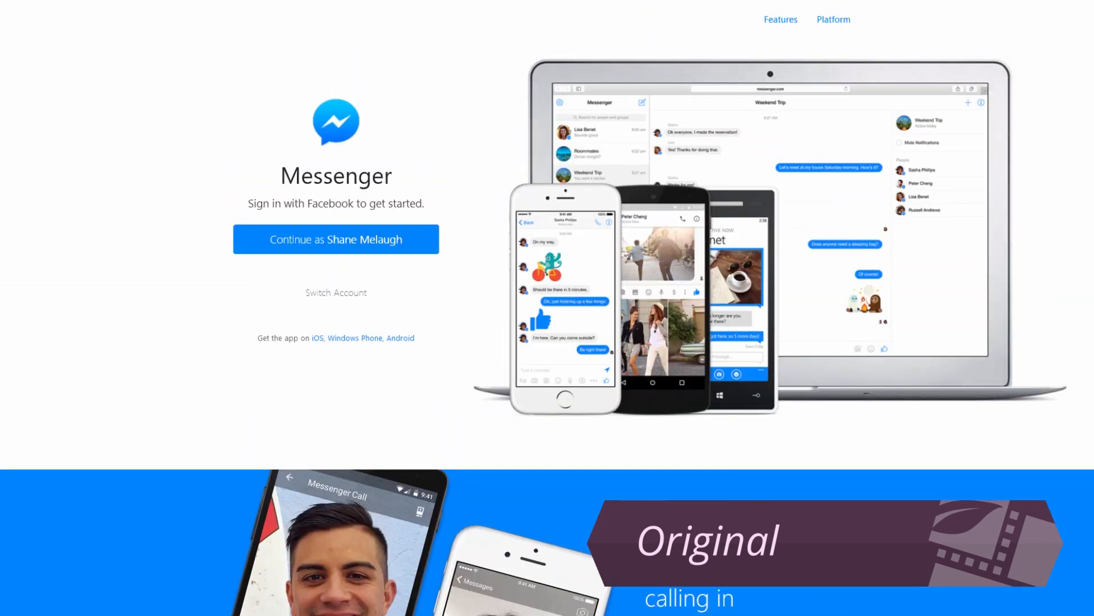
scroll(547, 307, down, 7)
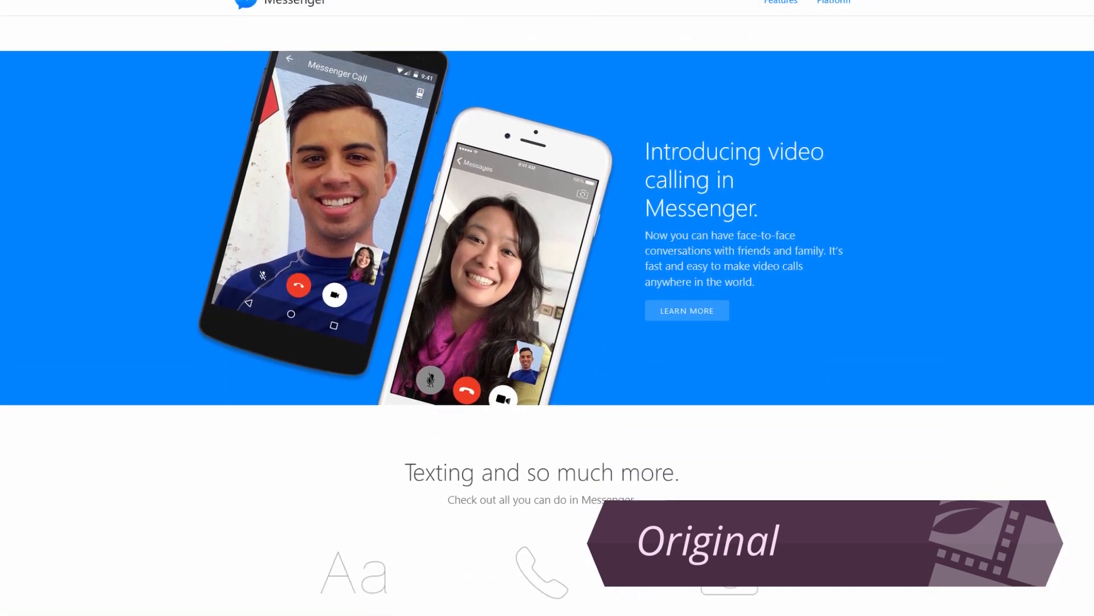
scroll(547, 308, down, 6)
scroll(547, 308, up, 15)
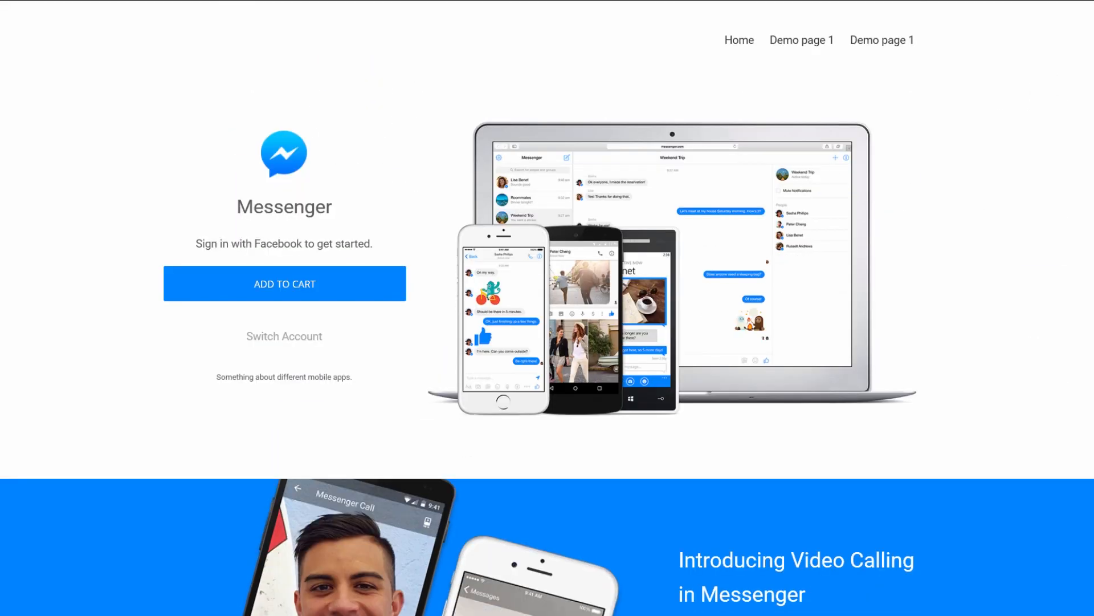
scroll(548, 308, down, 10)
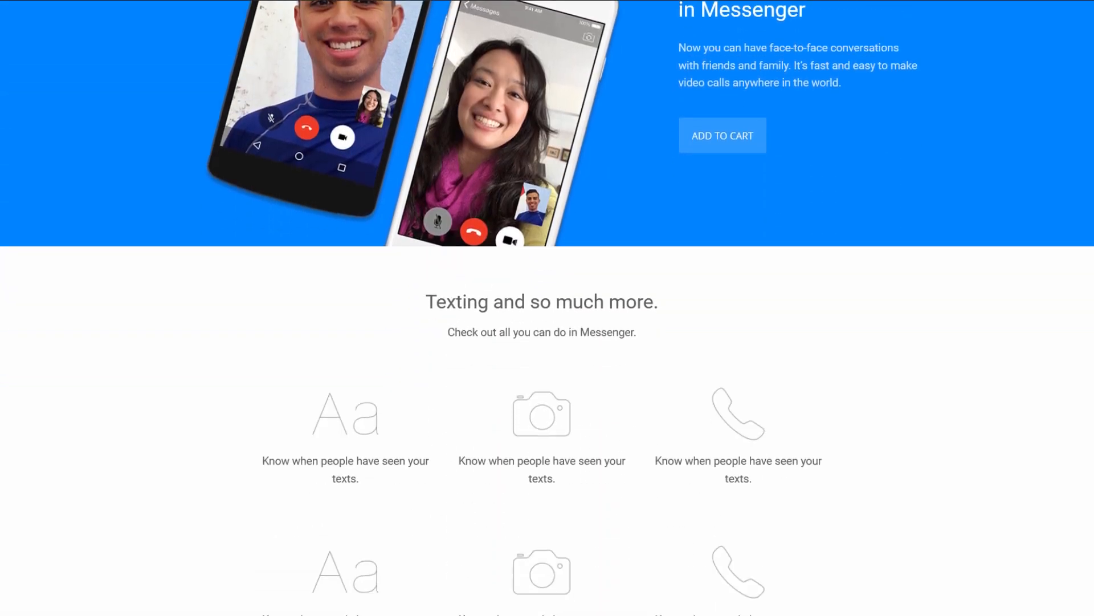
scroll(1091, 398, down, 4)
scroll(1075, 244, up, 12)
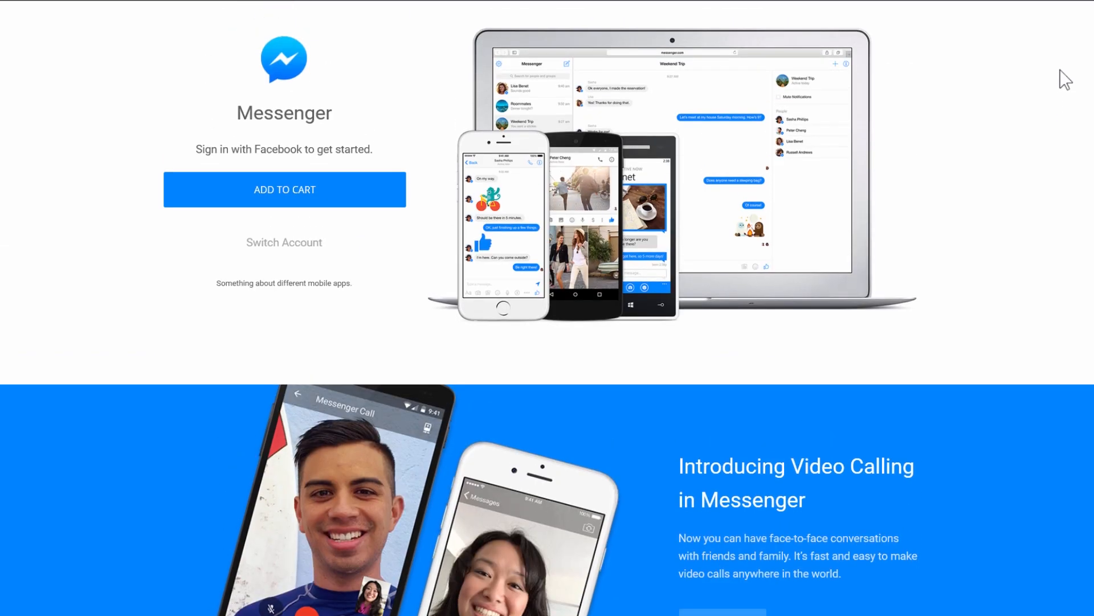
scroll(1065, 80, up, 2)
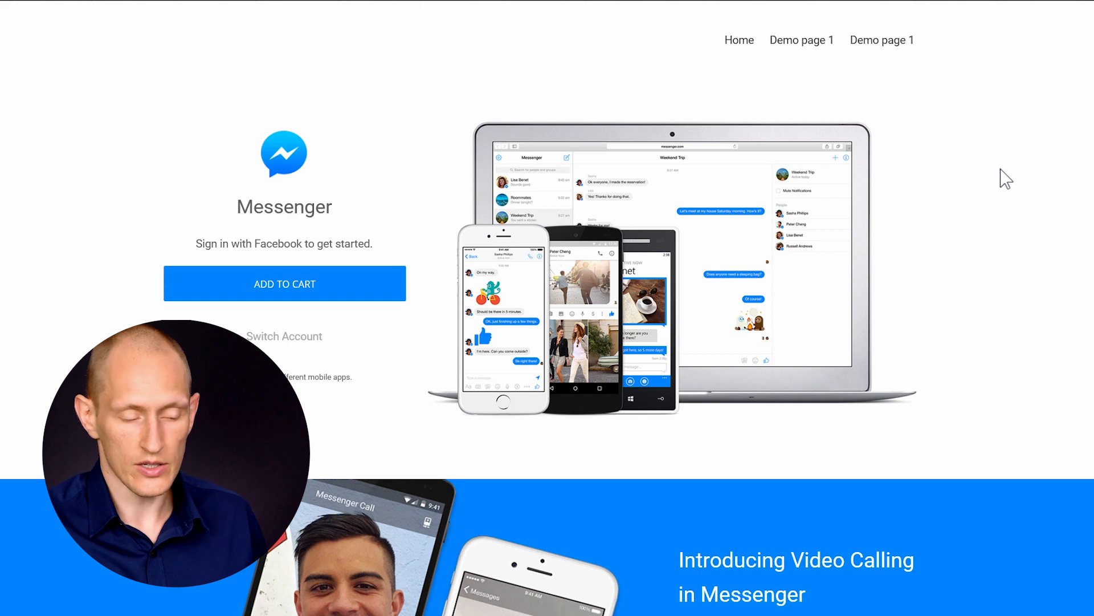
- Review the layout of the previewed landing page from the hero and blue video calling section down to the cartoon characters image
scroll(969, 175, down, 6)
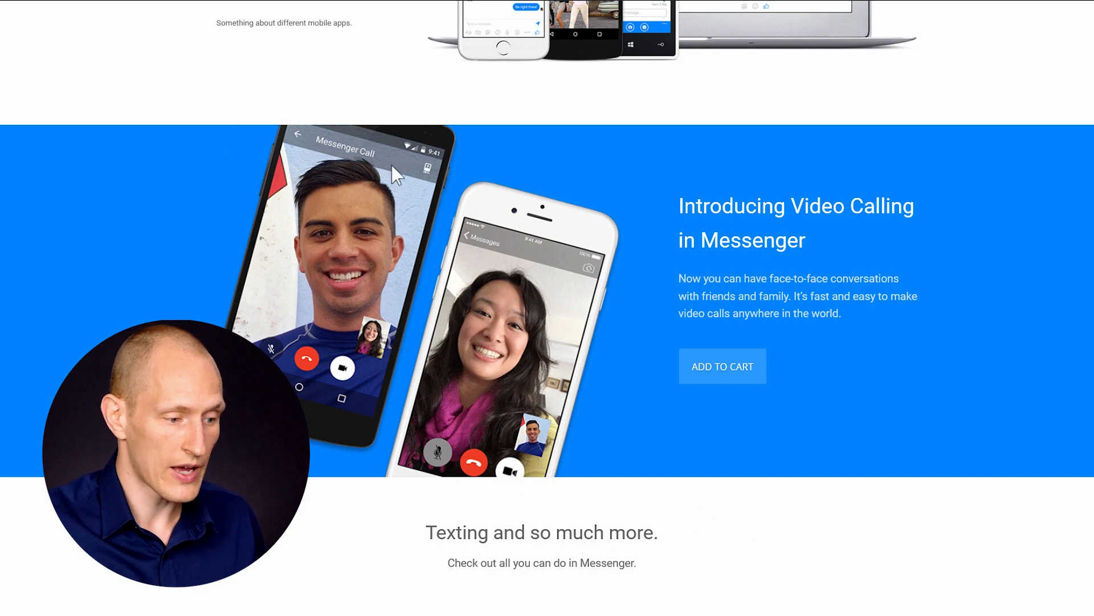
scroll(691, 501, down, 8)
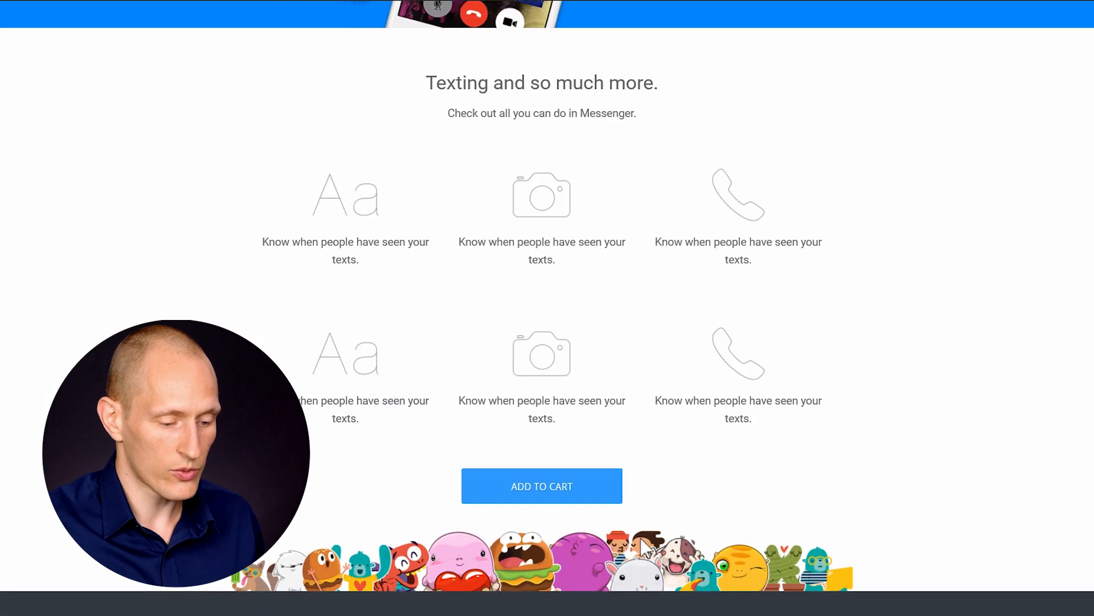
scroll(706, 569, up, 11)
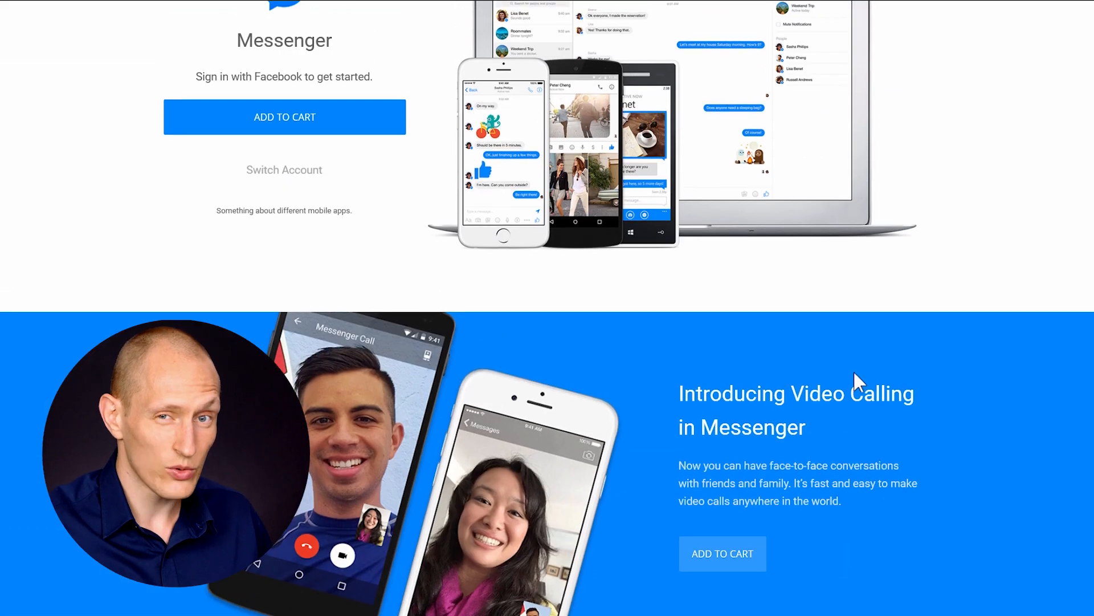
scroll(855, 376, down, 7)
scroll(859, 382, down, 3)
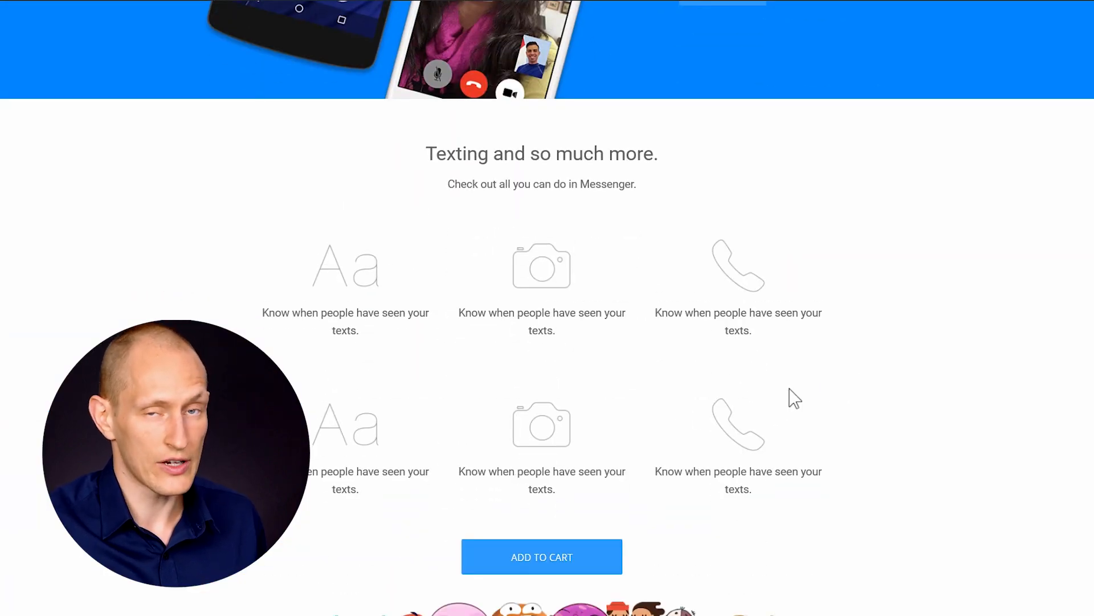
scroll(790, 393, up, 6)
scroll(826, 425, up, 4)
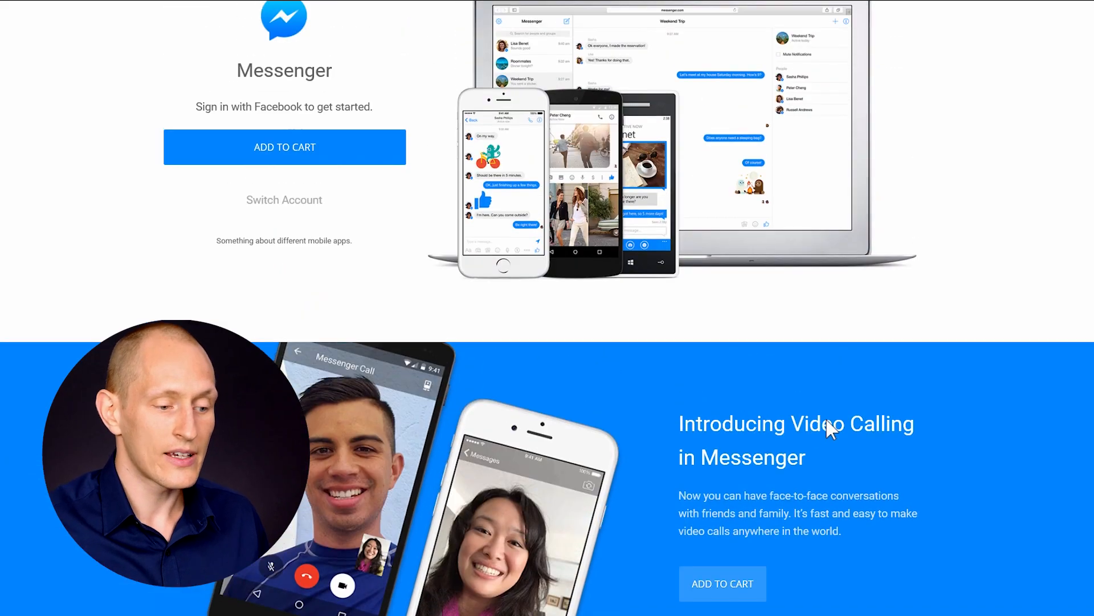
scroll(827, 422, up, 2)
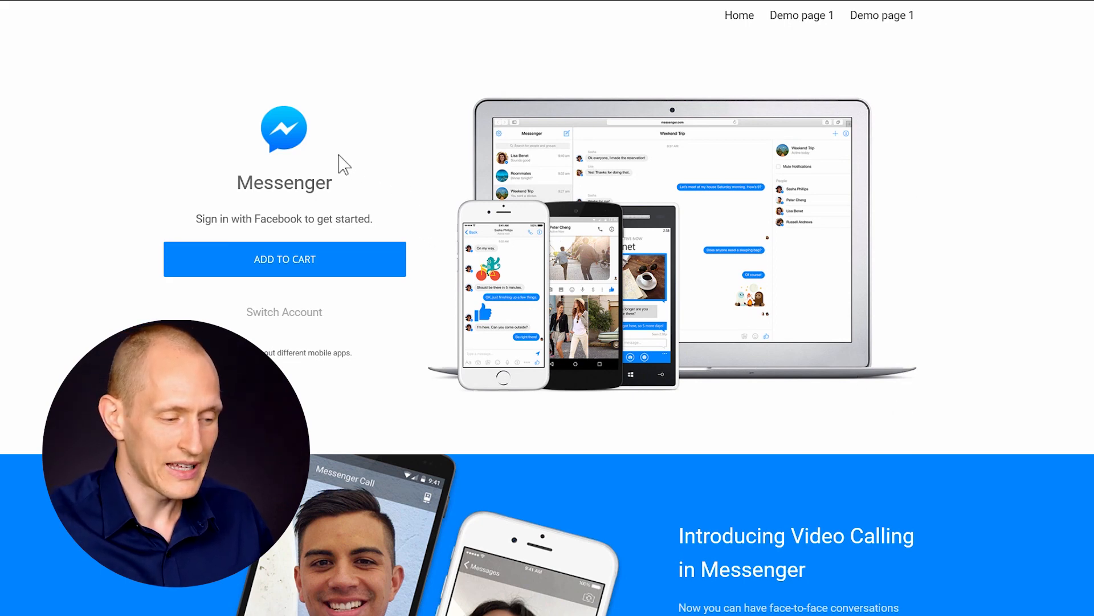
scroll(748, 197, down, 6)
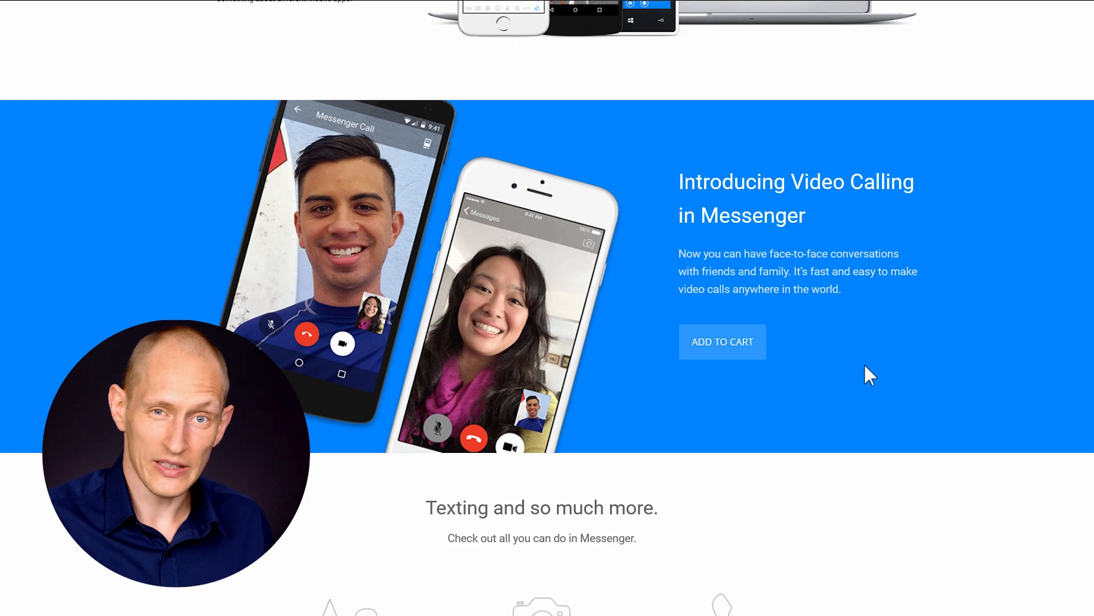
scroll(831, 319, up, 5)
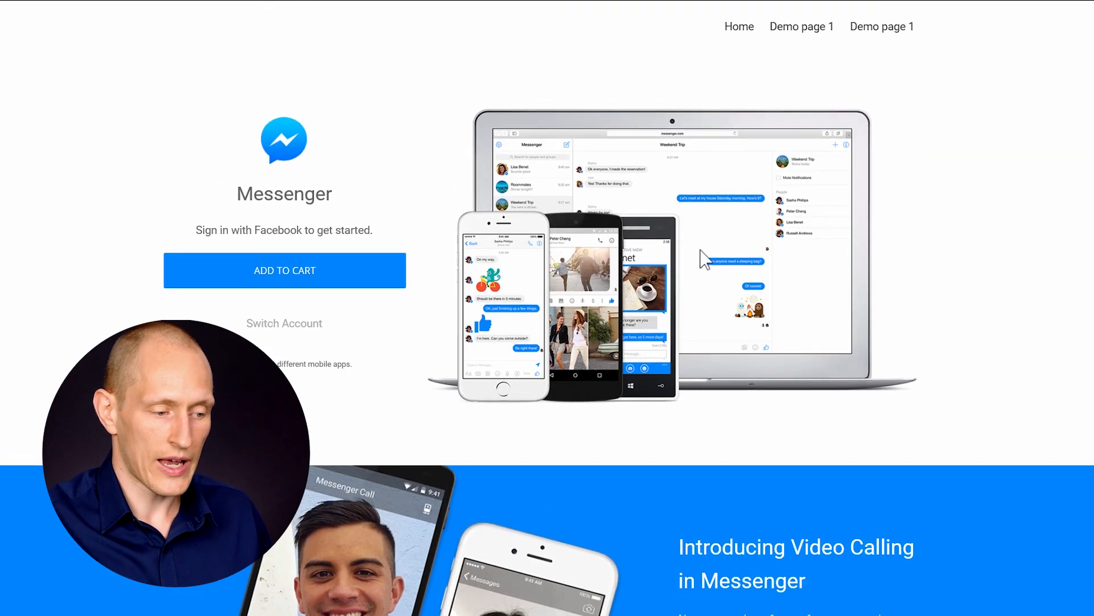
scroll(798, 342, down, 7)
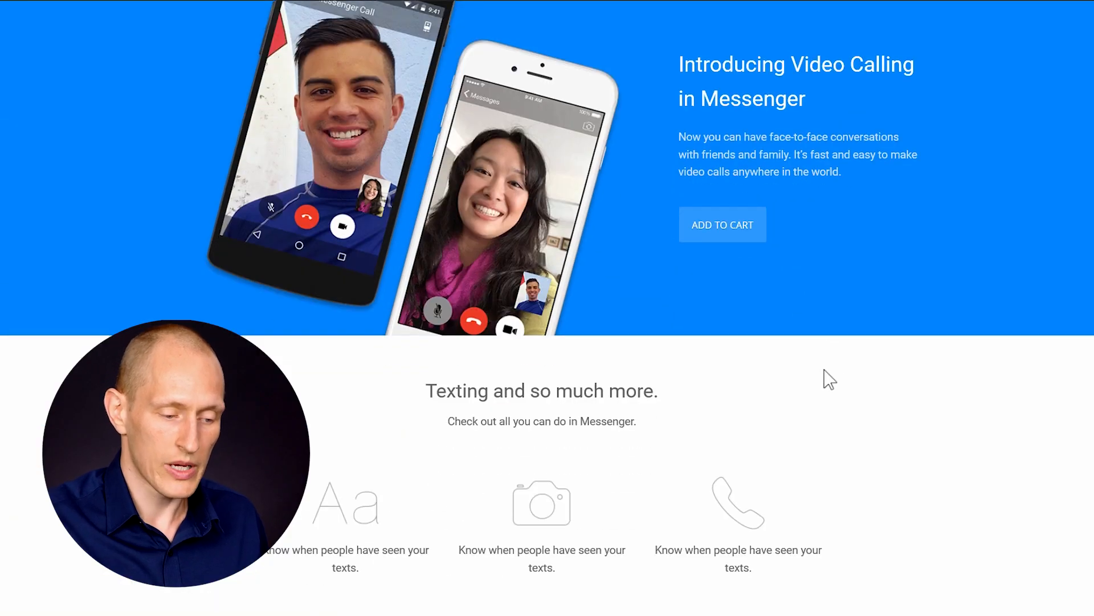